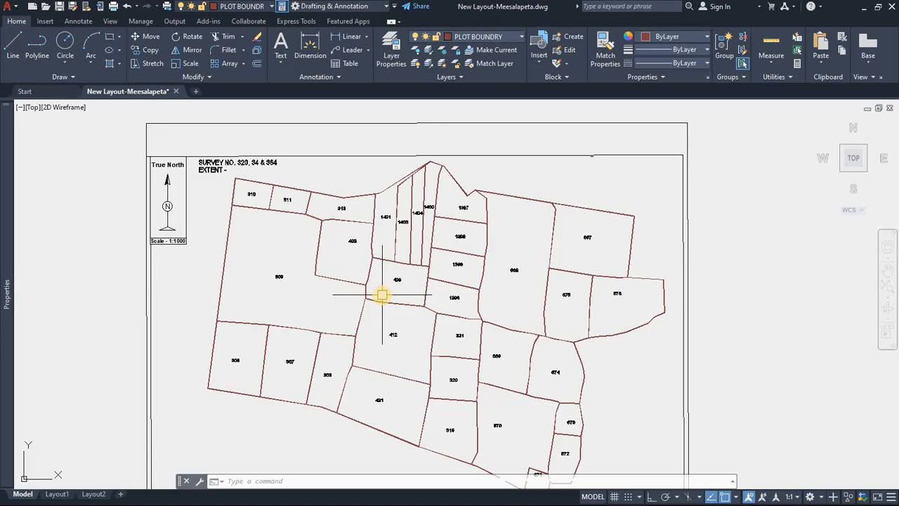
scroll(333, 285, up, 2)
scroll(356, 293, down, 2)
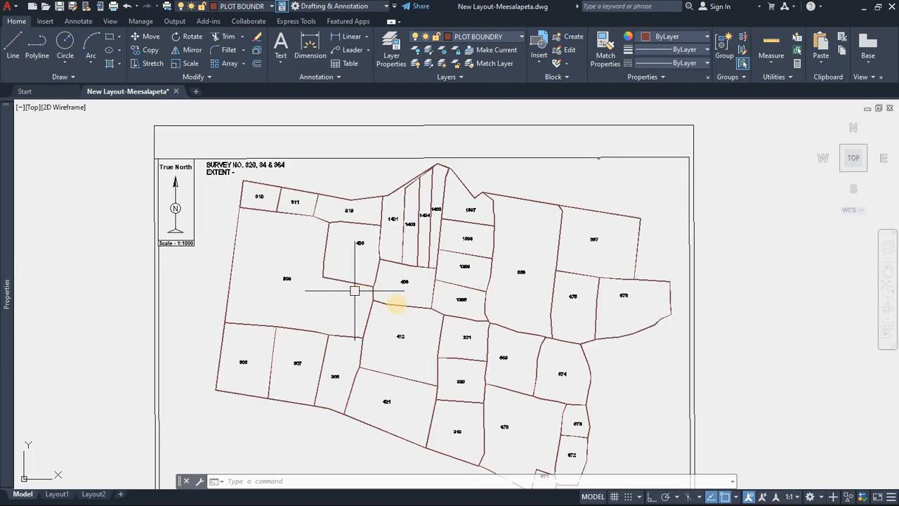
mouse_move(398, 304)
mouse_down()
mouse_move(388, 235)
mouse_move(386, 308)
mouse_up()
Step: Save a copy of the layout drawing in Downloads as "Test -1" in AutoCAD 2010/LT2010 Drawing (*.dwg) format
right_click(121, 90)
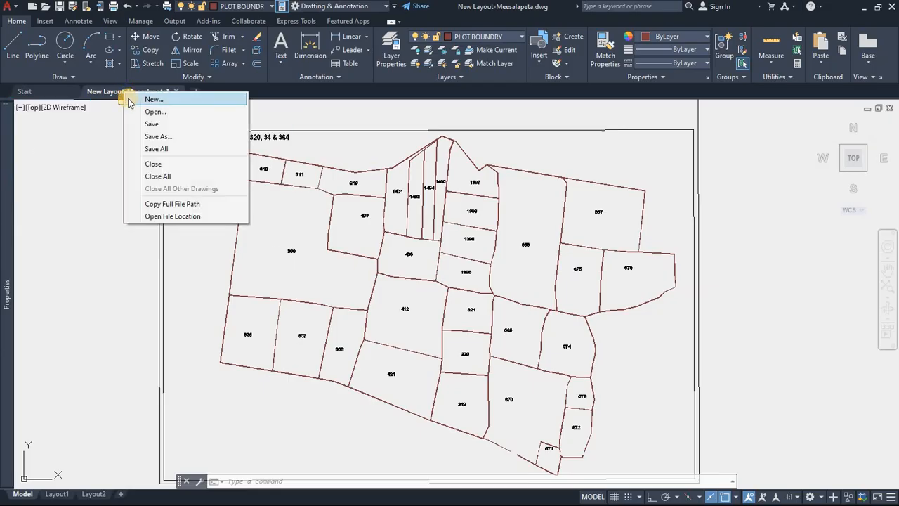
click(163, 136)
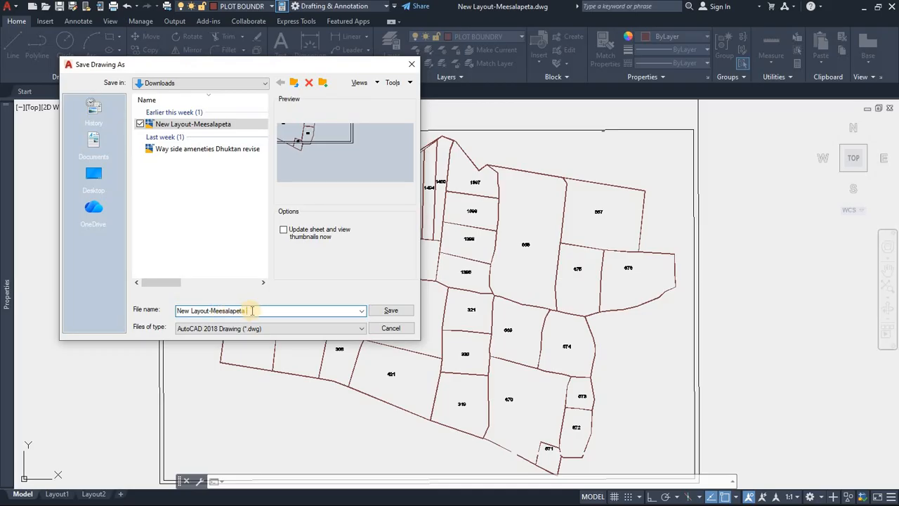
drag(237, 311, 177, 311)
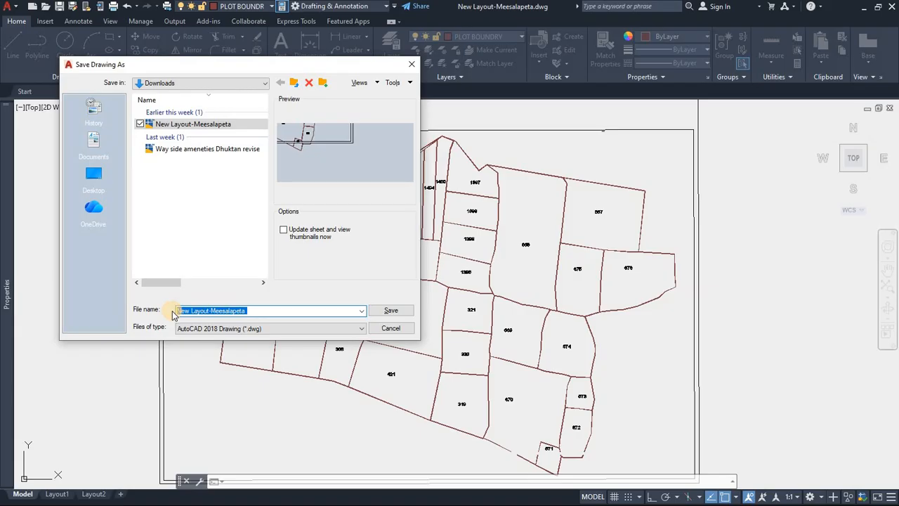
text(Test -1)
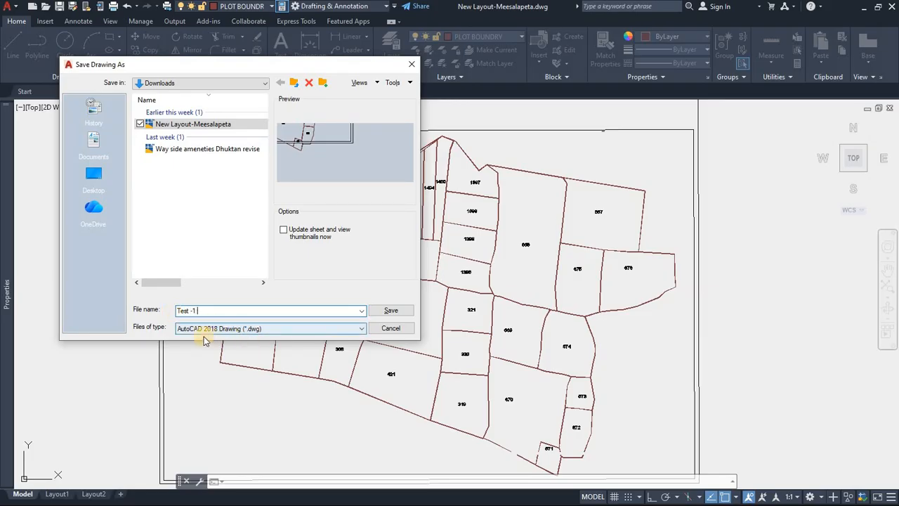
click(254, 330)
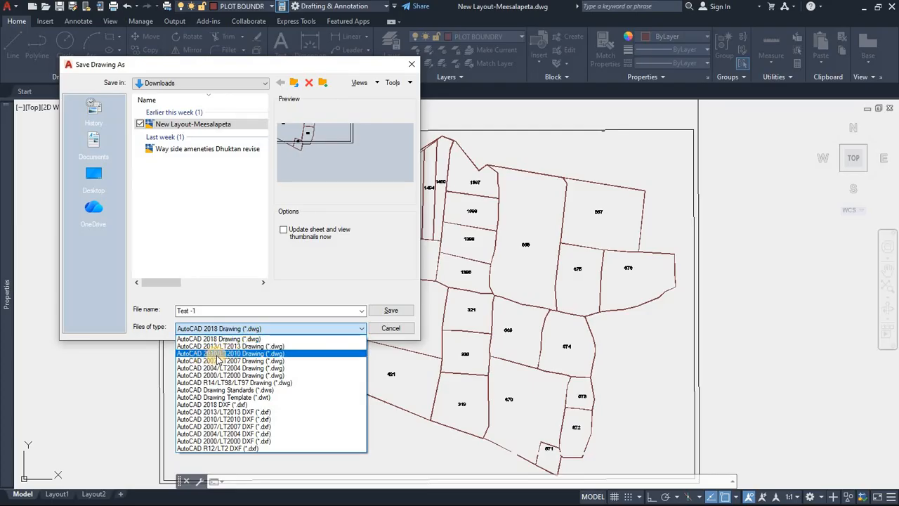
click(264, 354)
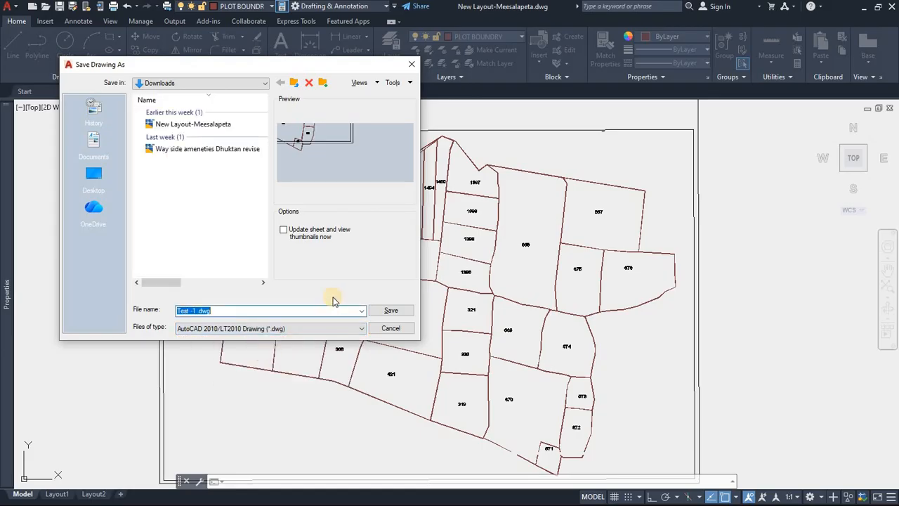
click(391, 311)
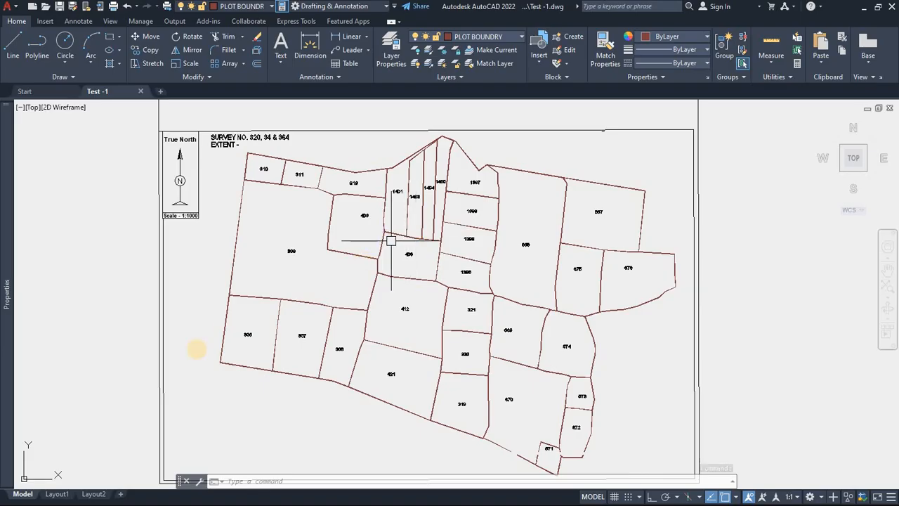
Step: Launch Global Mapper 11 and maximize its window
key(super+s)
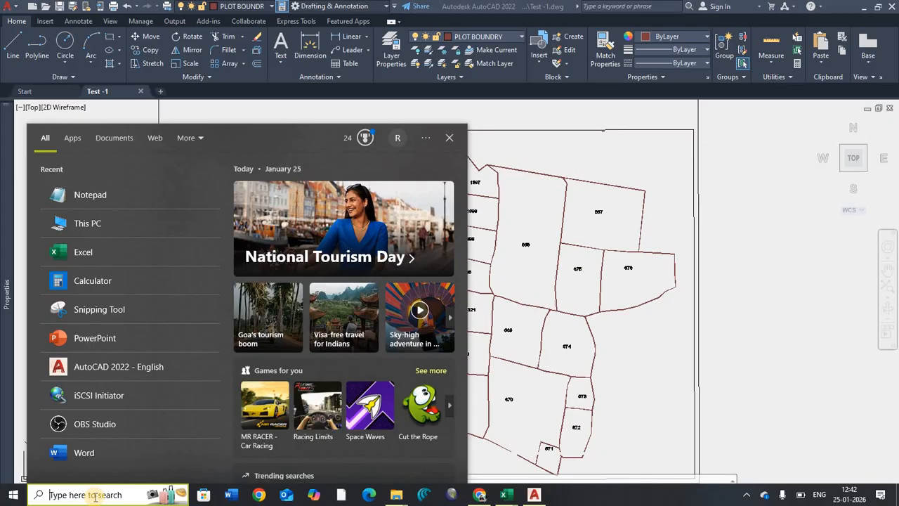
text(glo)
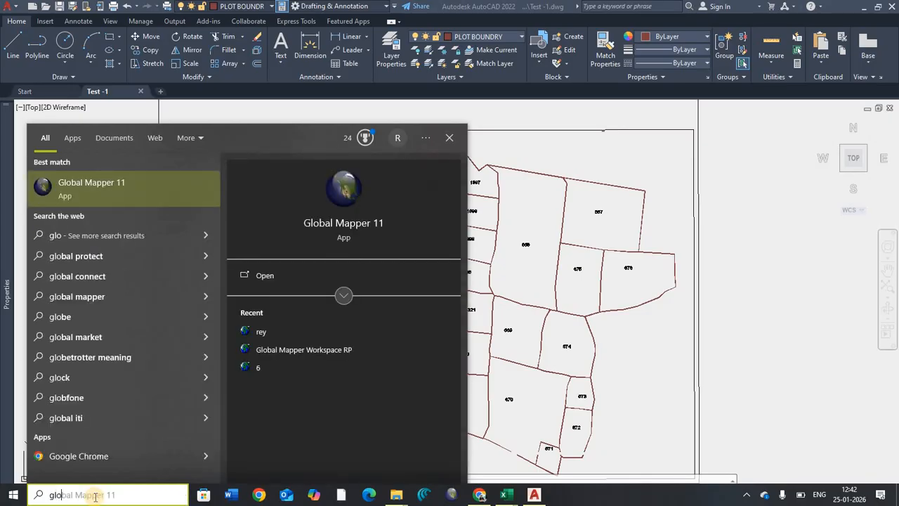
text(b)
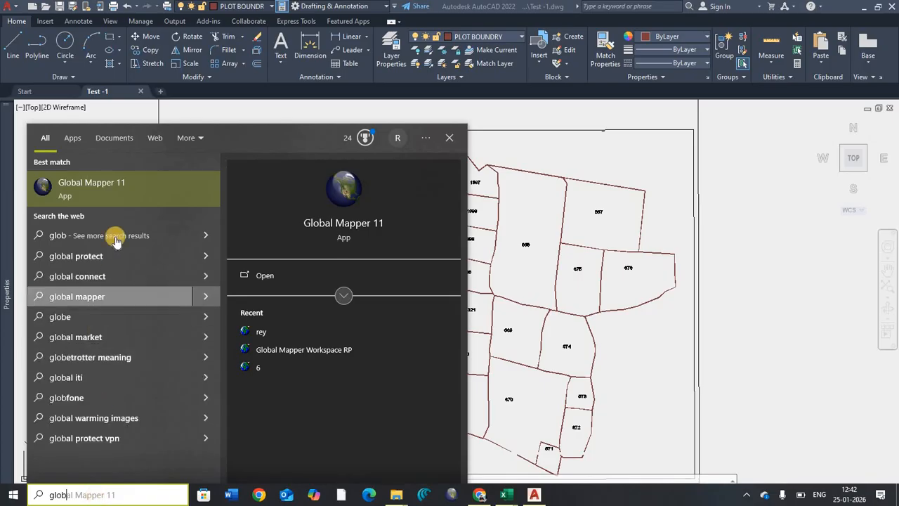
click(127, 200)
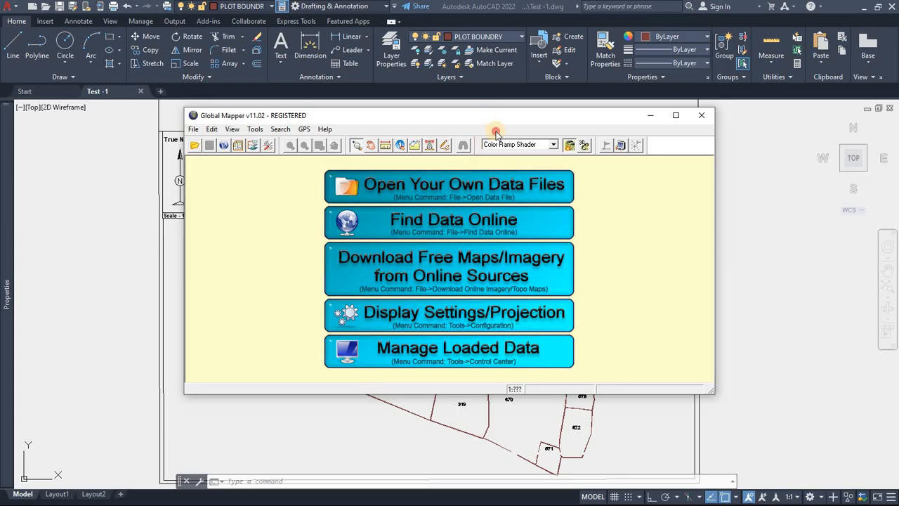
mouse_move(496, 132)
mouse_down()
mouse_move(546, 267)
mouse_move(607, 251)
mouse_up()
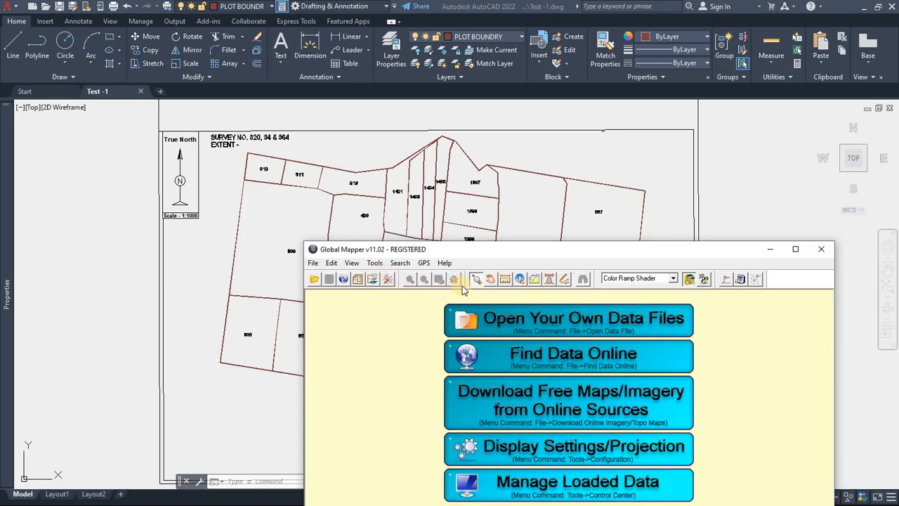
click(532, 322)
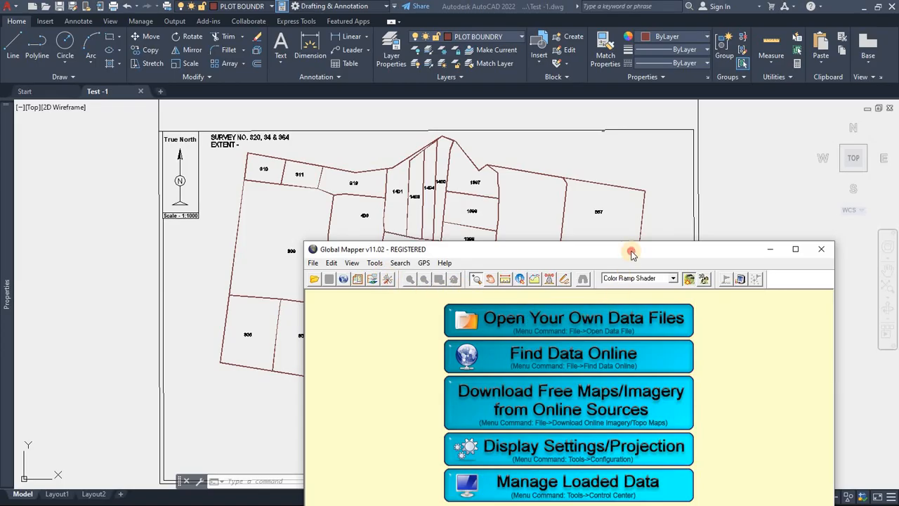
drag(629, 249, 527, 157)
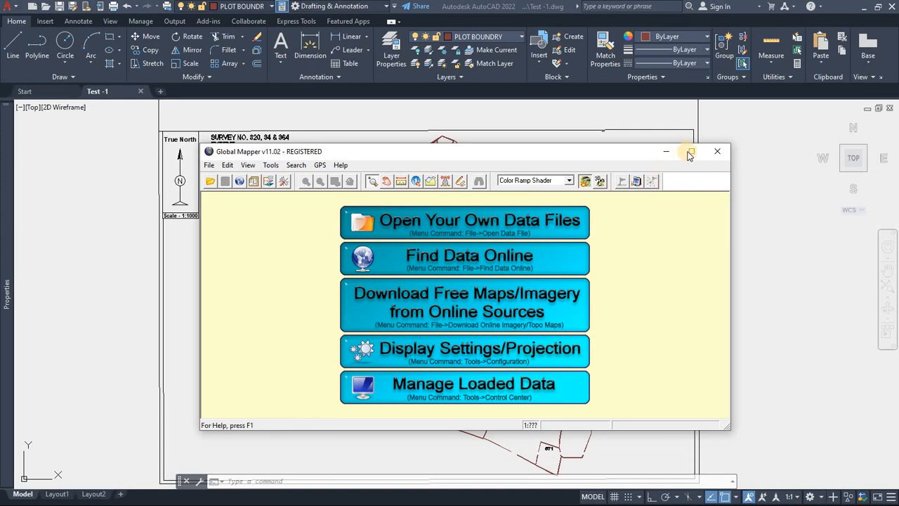
click(688, 152)
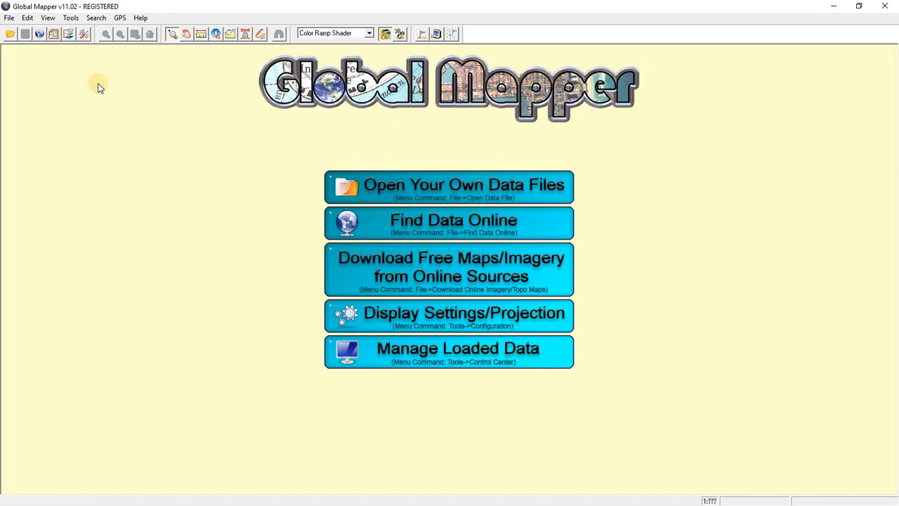
Step: Open the "Test -1" DWG file from the Downloads folder as a data file
click(8, 17)
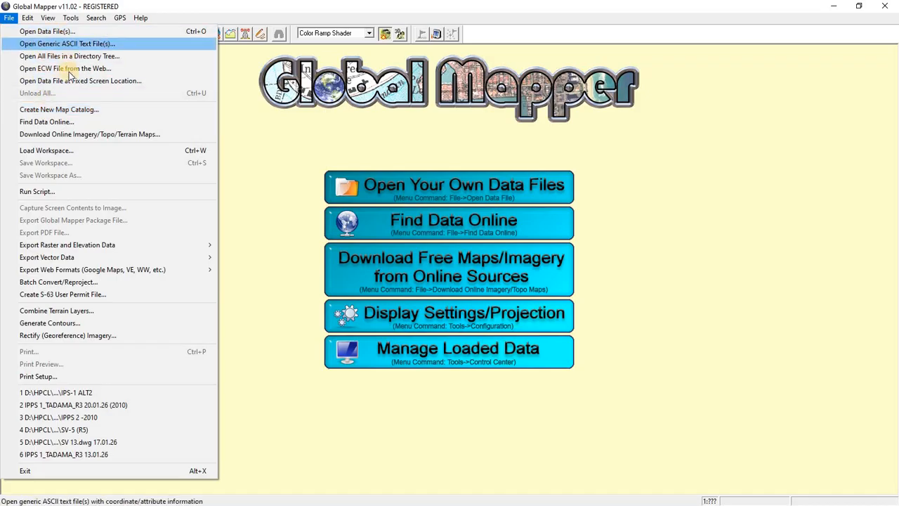
click(309, 167)
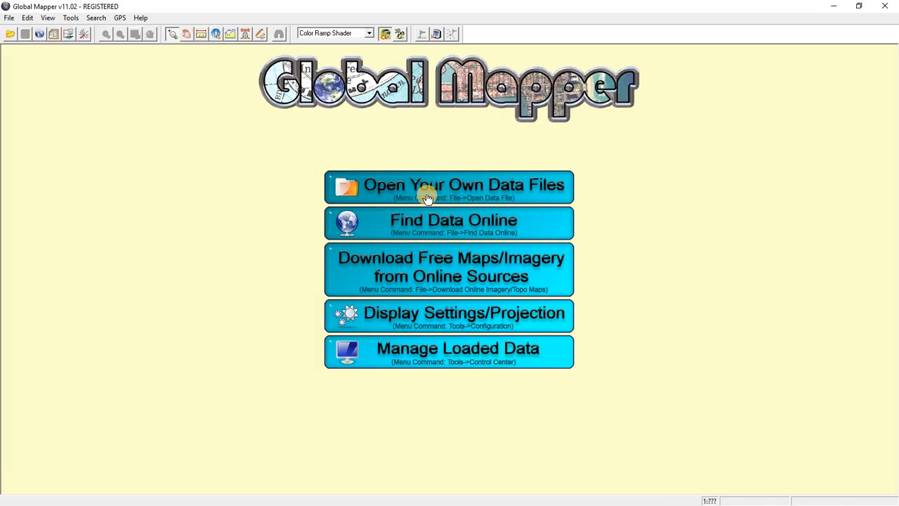
click(432, 196)
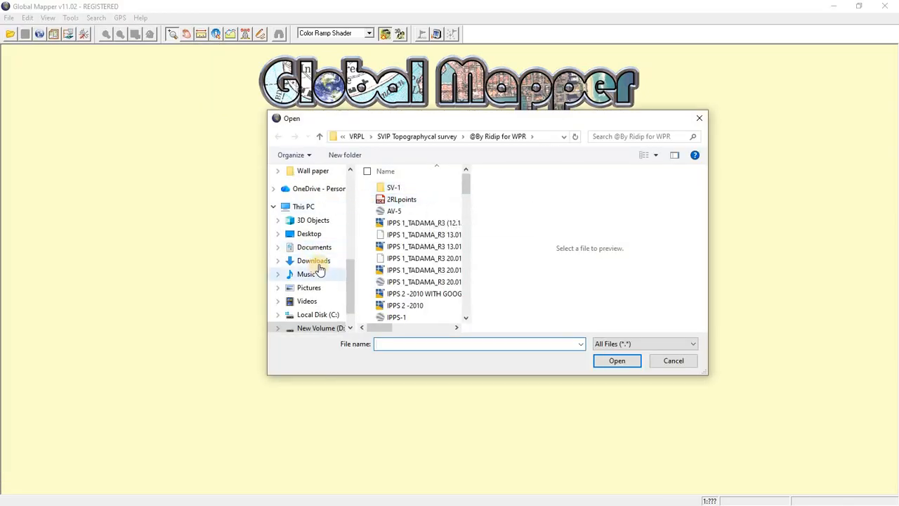
click(314, 263)
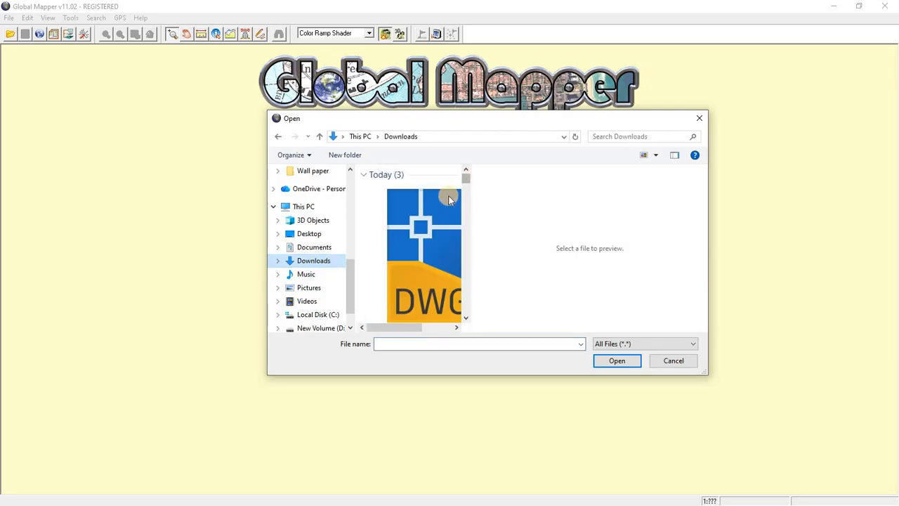
scroll(427, 215, down, 1)
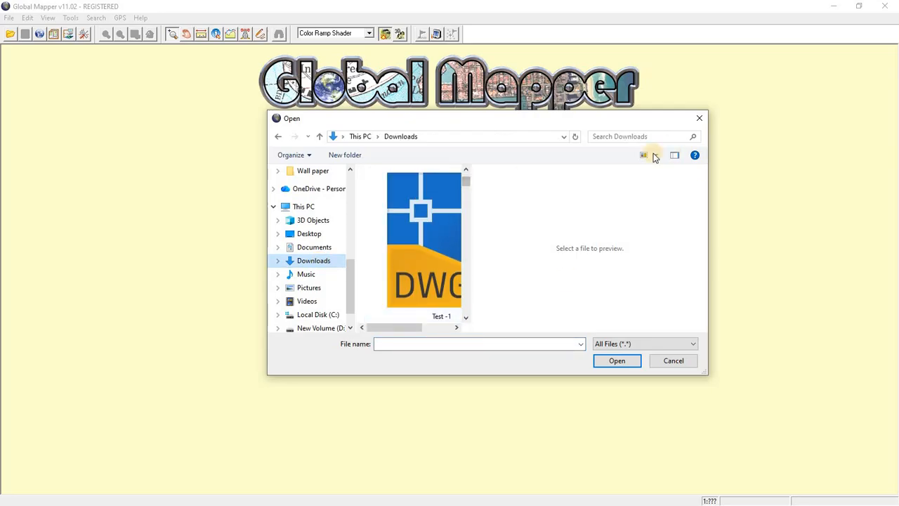
drag(234, 363, 131, 364)
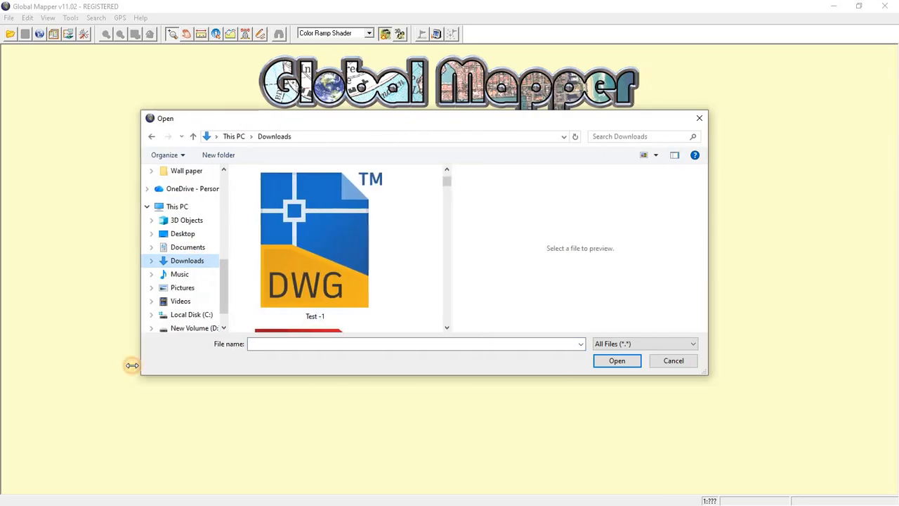
click(237, 173)
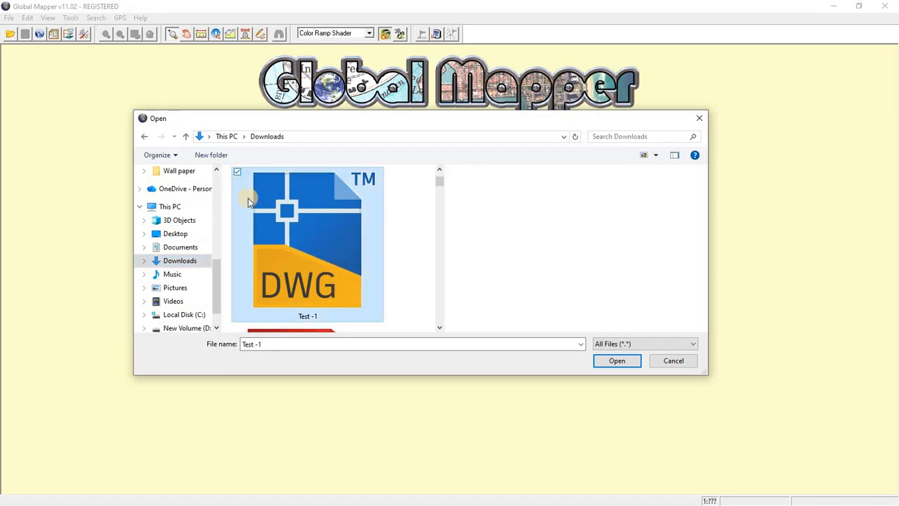
click(618, 361)
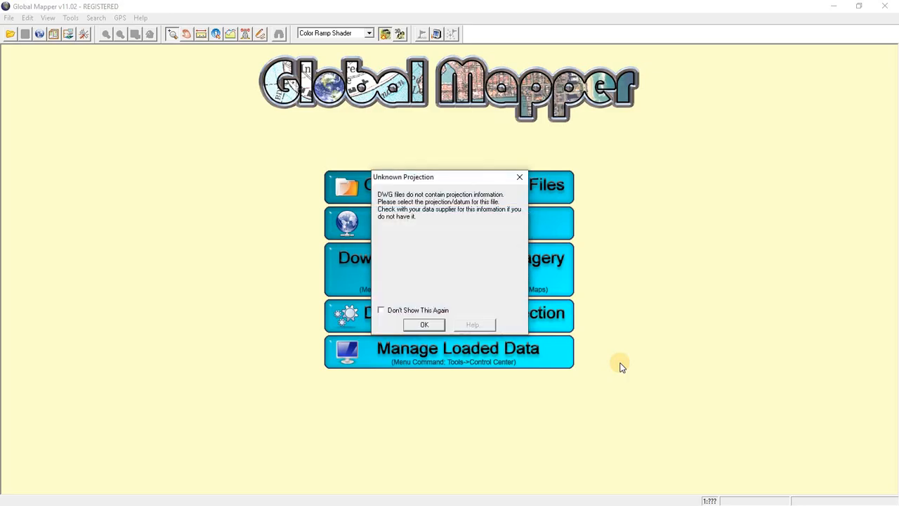
Step: Acknowledge the unknown projection notice and set the UTM zone to 44 (78°E - 84°E - Northern Hemisphere)
click(423, 324)
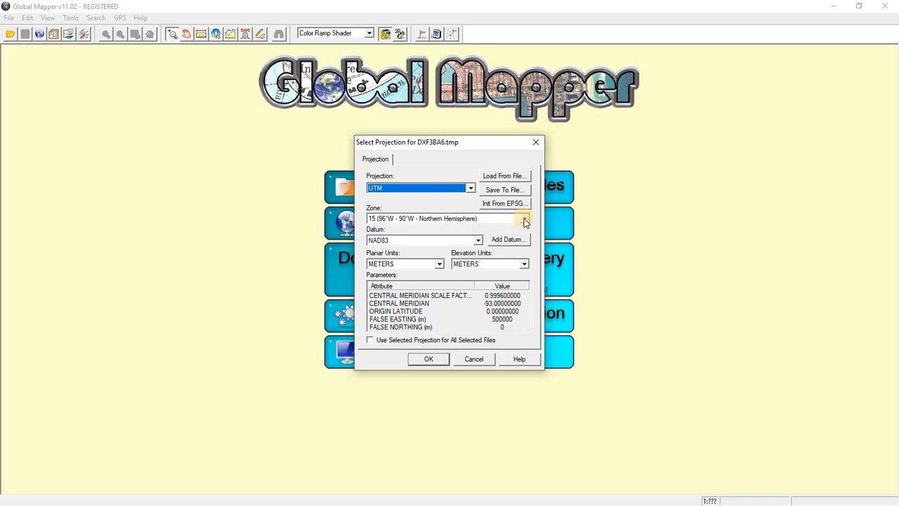
click(525, 223)
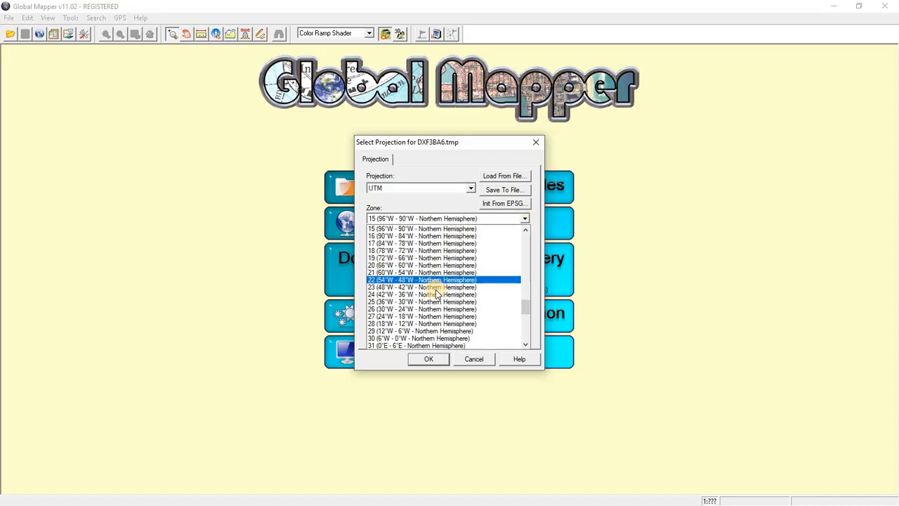
scroll(432, 291, down, 5)
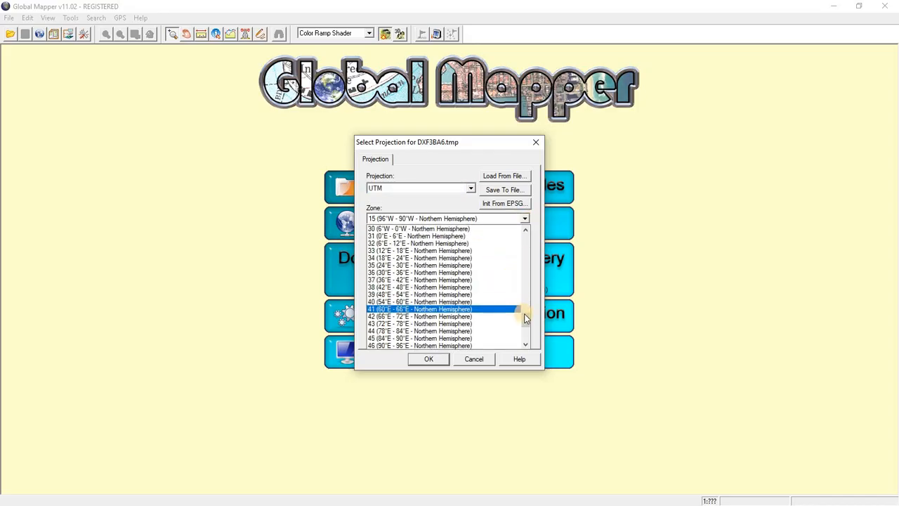
scroll(527, 319, down, 2)
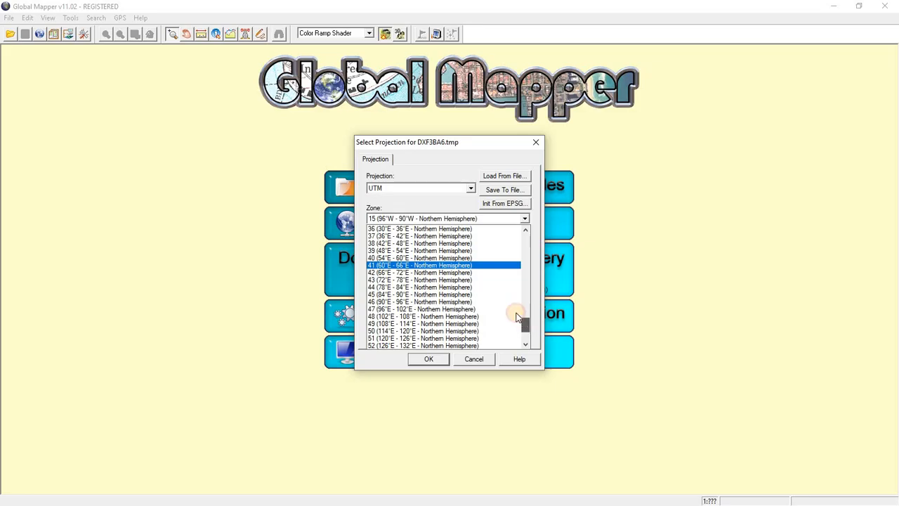
click(386, 288)
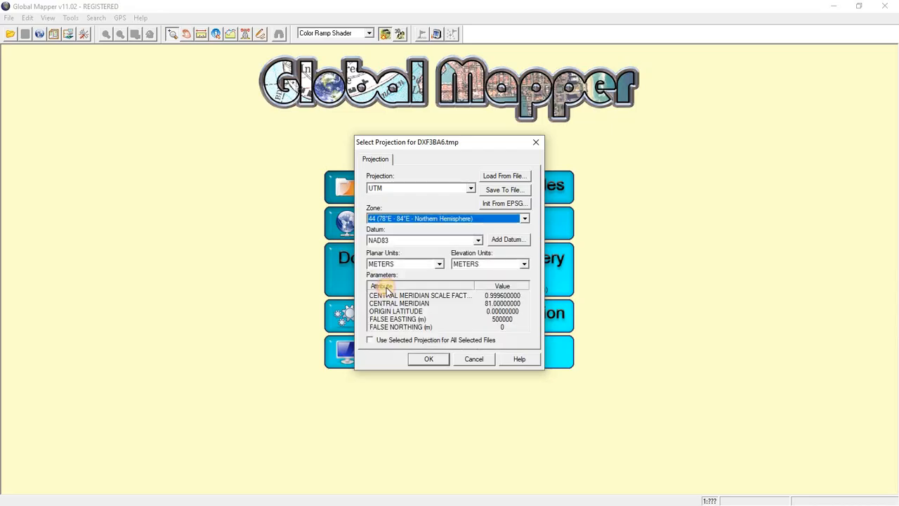
Step: Set the datum to WGS84 and load the drawing with this projection
click(478, 240)
scroll(420, 307, down, 5)
scroll(419, 307, down, 15)
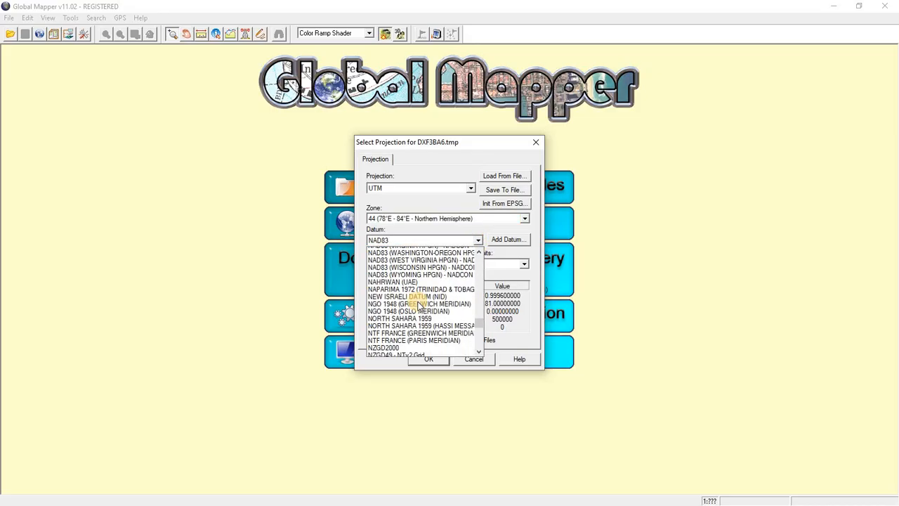
scroll(419, 307, down, 5)
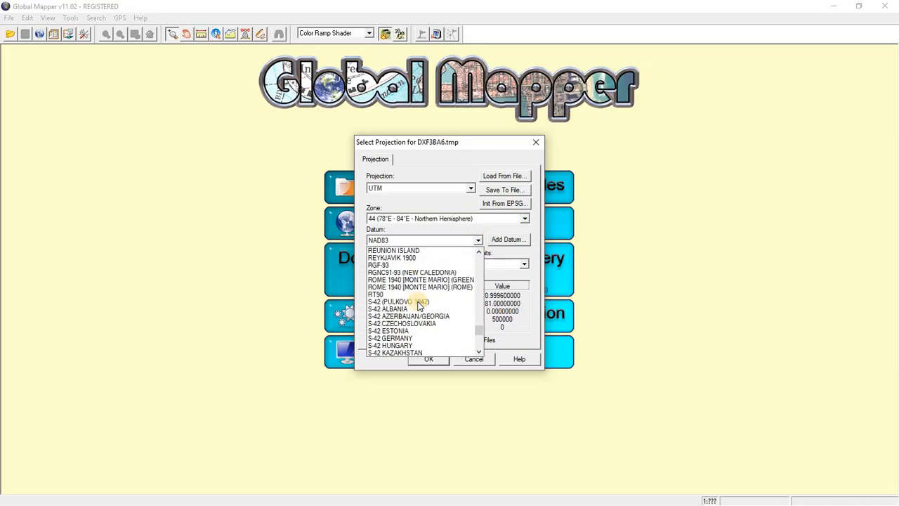
scroll(419, 303, down, 15)
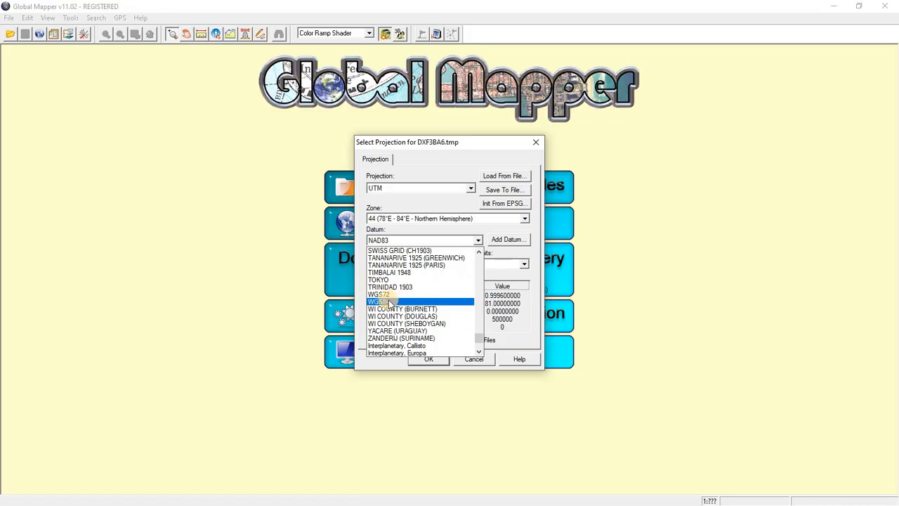
click(383, 303)
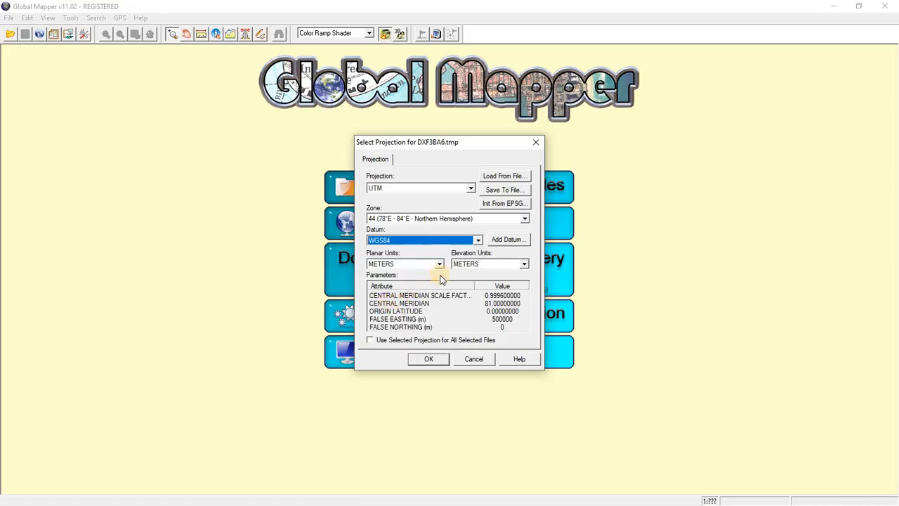
click(428, 359)
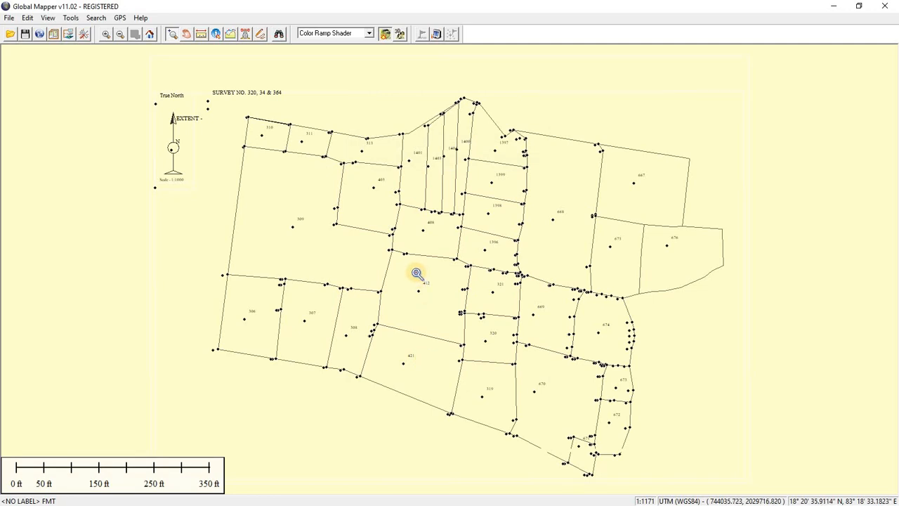
drag(417, 273, 403, 300)
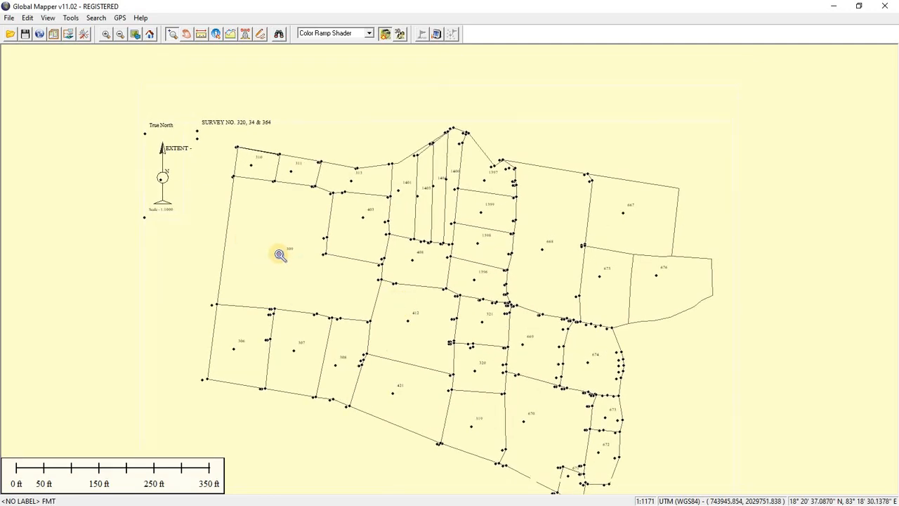
Step: Examine the loaded plot layout, checking the plot numbers and boundaries up close and as a whole
drag(246, 230, 276, 253)
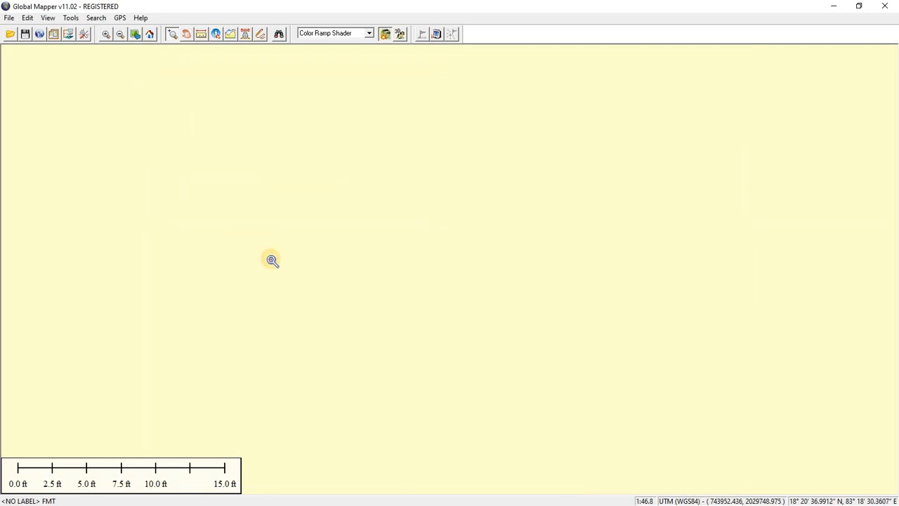
scroll(288, 265, down, 6)
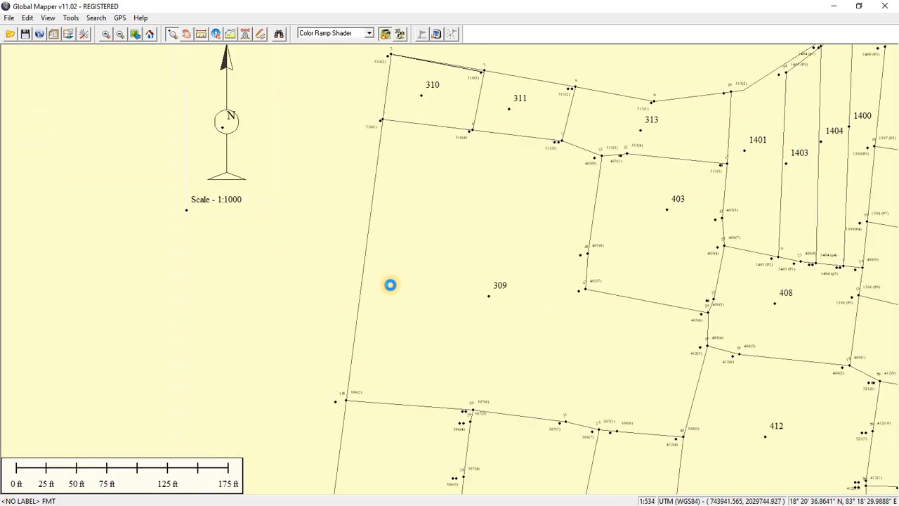
scroll(401, 285, down, 2)
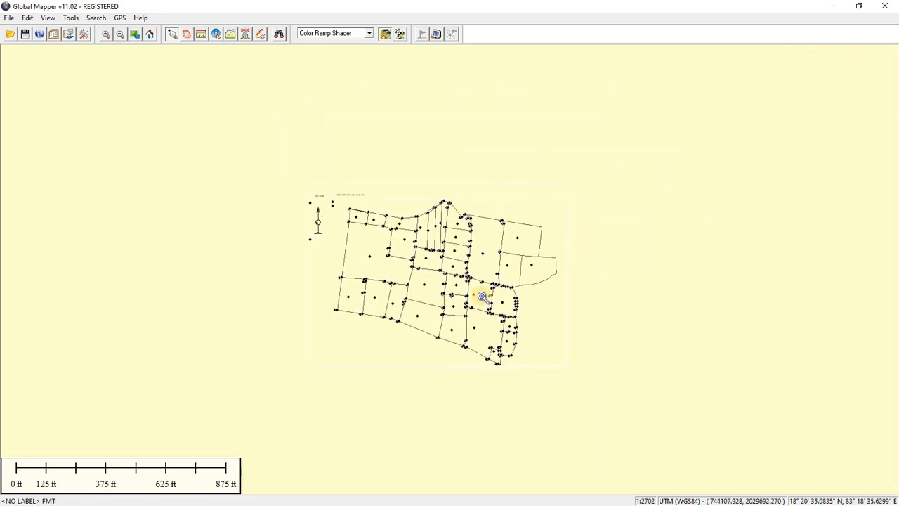
scroll(487, 302, up, 2)
scroll(487, 302, up, 1)
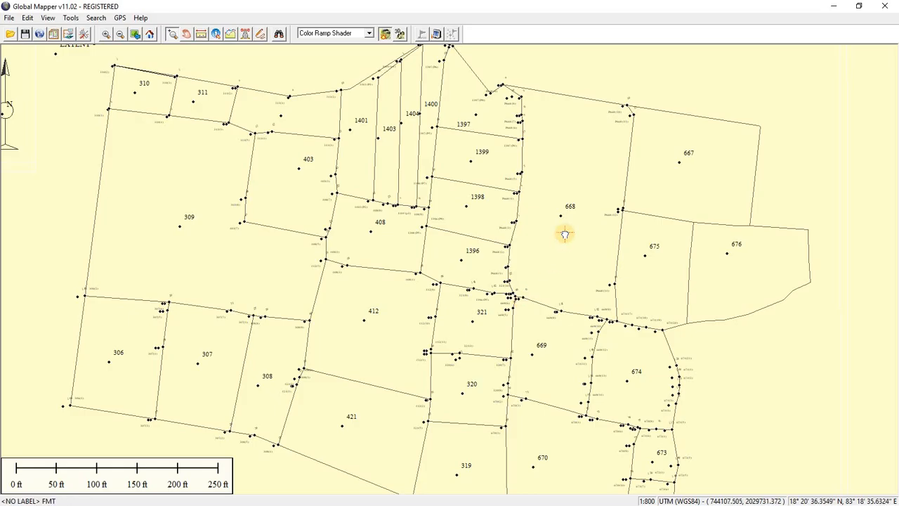
scroll(567, 241, down, 1)
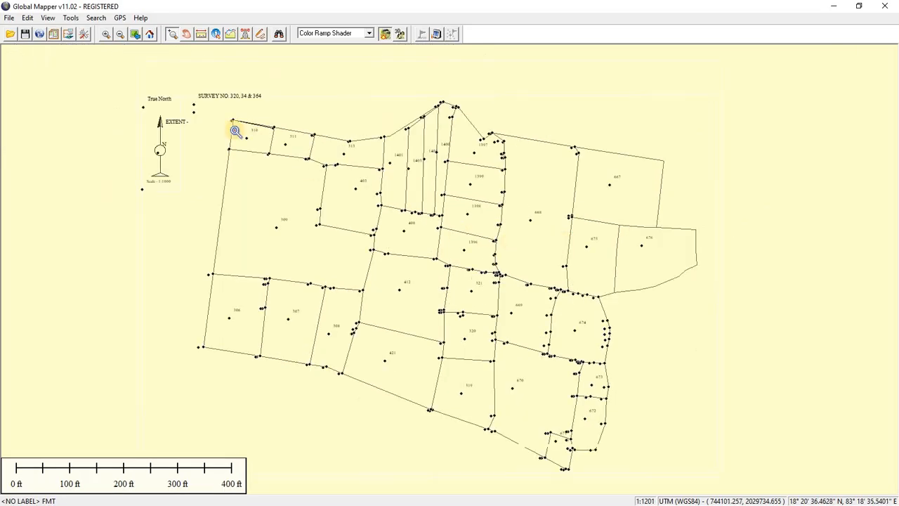
Step: Start exporting the loaded drawing as KML/KMZ vector data, accepting the default export options
click(9, 18)
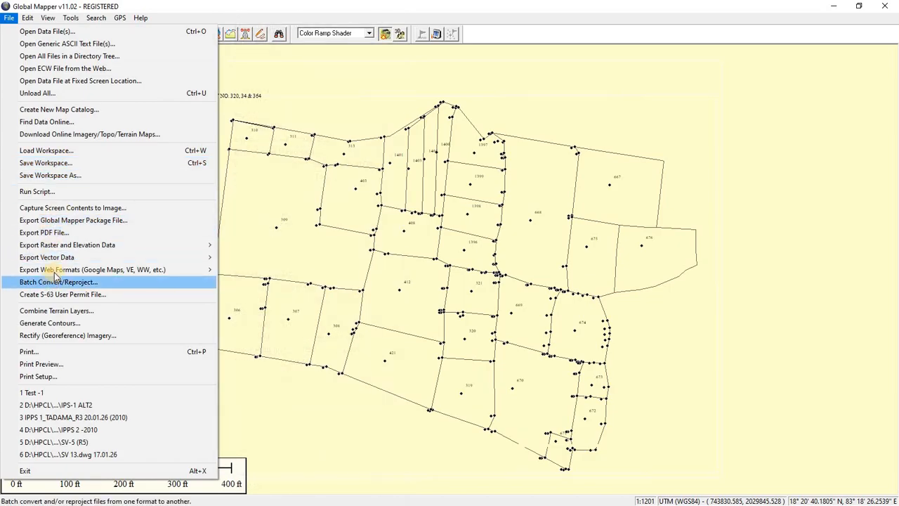
mouse_move(60, 253)
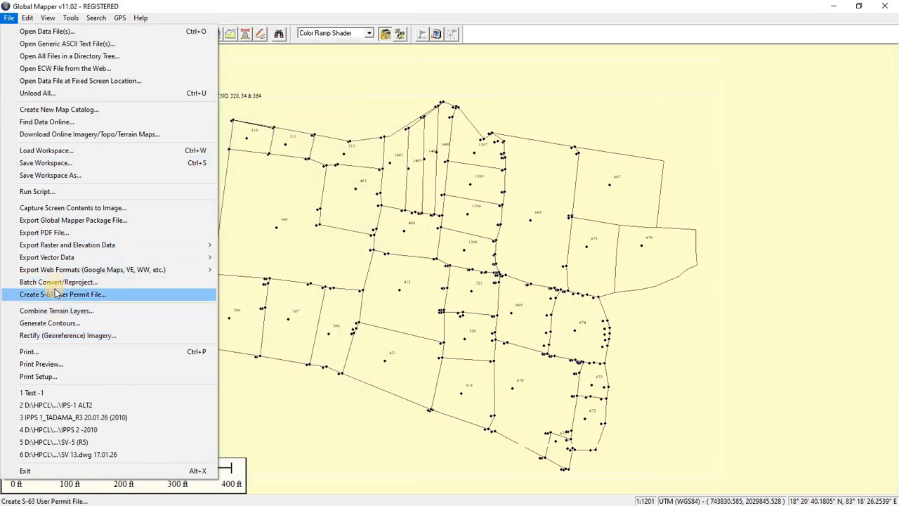
mouse_move(52, 273)
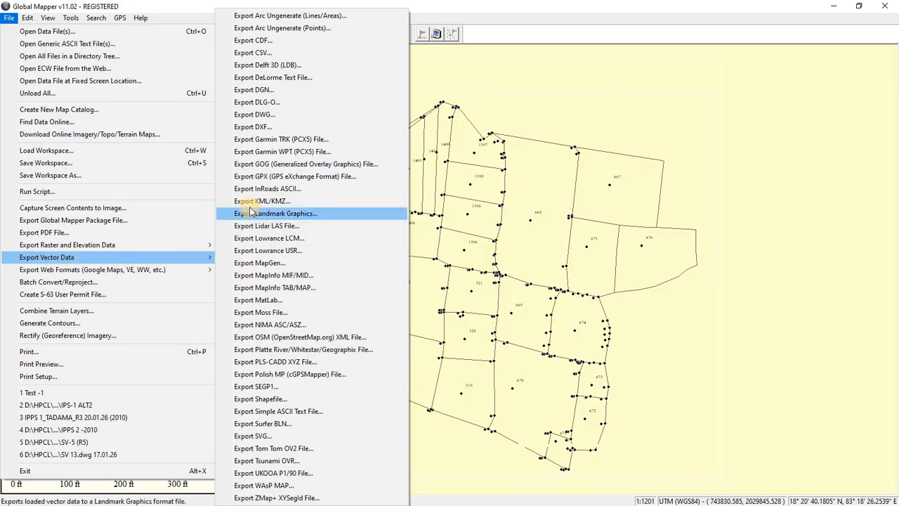
click(285, 203)
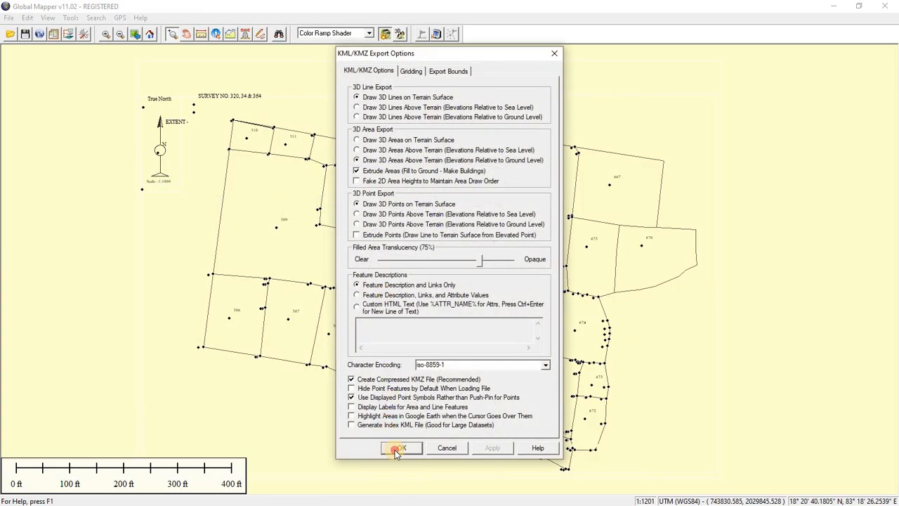
click(399, 448)
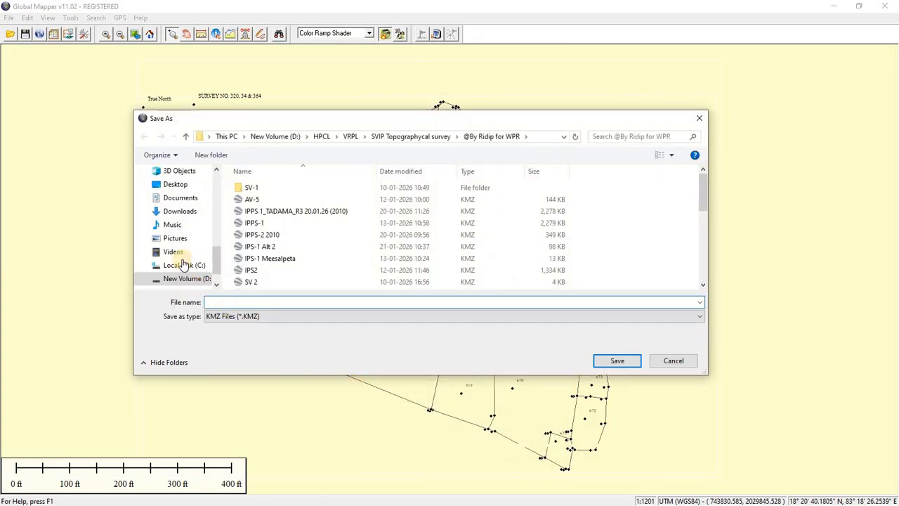
Step: Save the KMZ export as "Test-1" in the Downloads folder
click(184, 212)
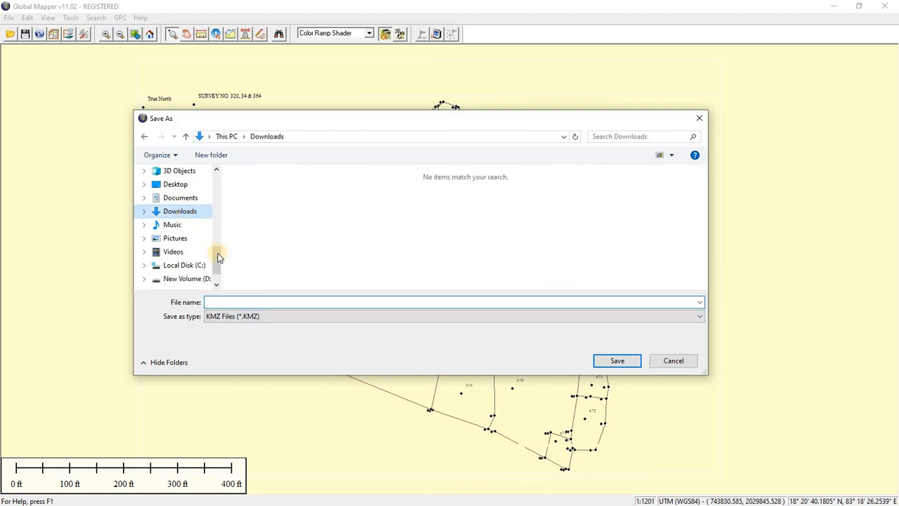
click(237, 303)
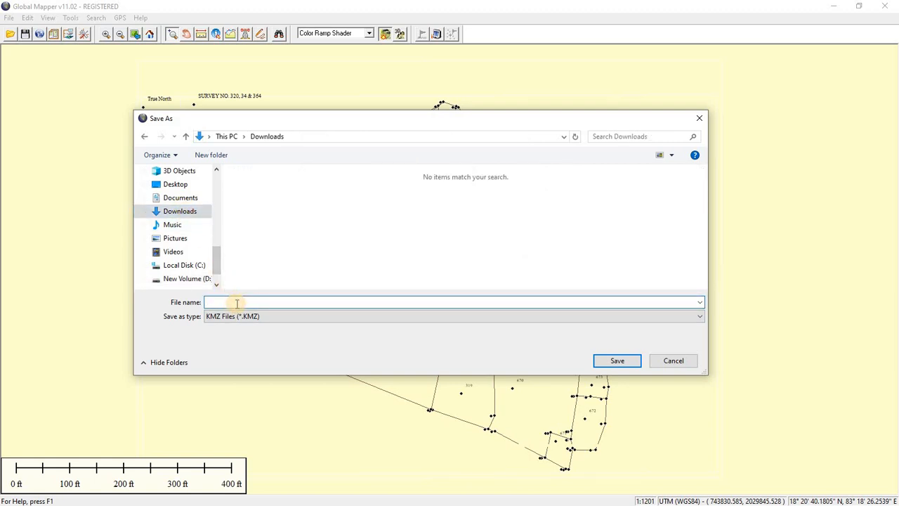
text(Test-1)
click(616, 362)
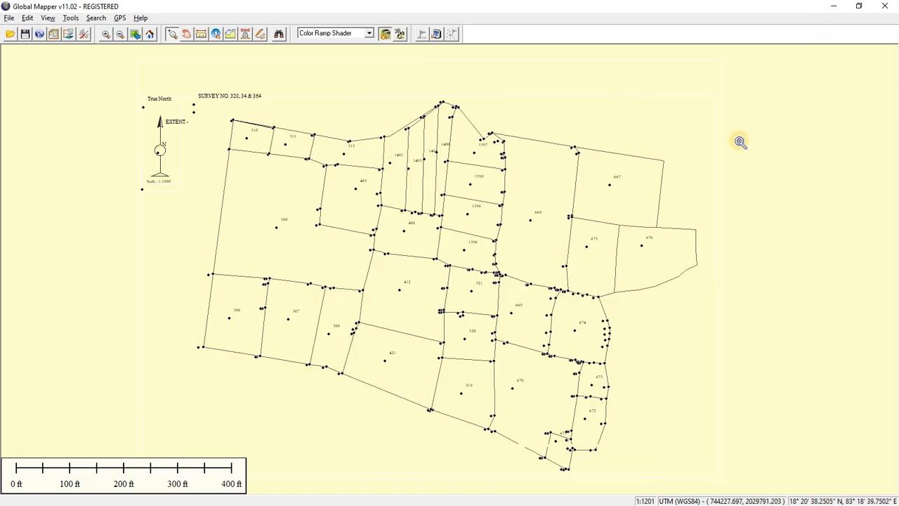
Step: Switch to the Downloads folder in File Explorer, open the Test-1 KMZ in Google Earth Pro and dismiss the start-up tips
key(alt+Tab)
key(alt+Tab)
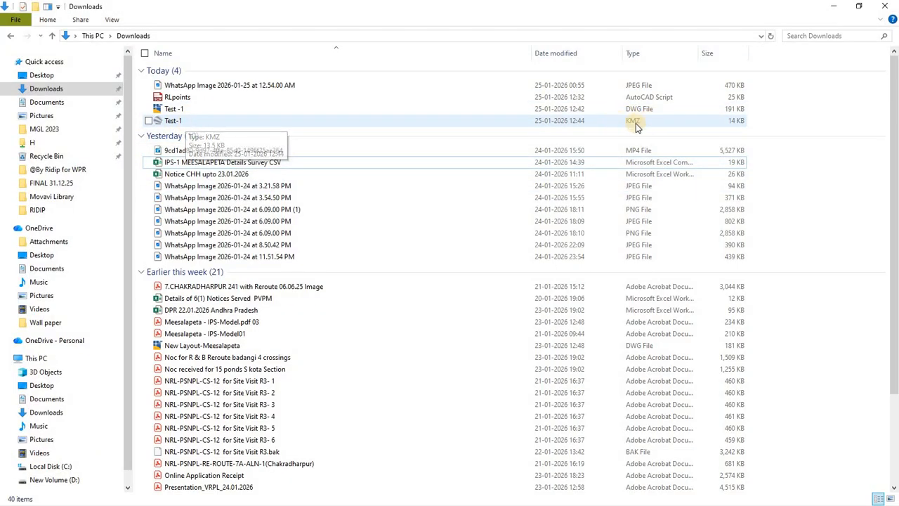
click(179, 121)
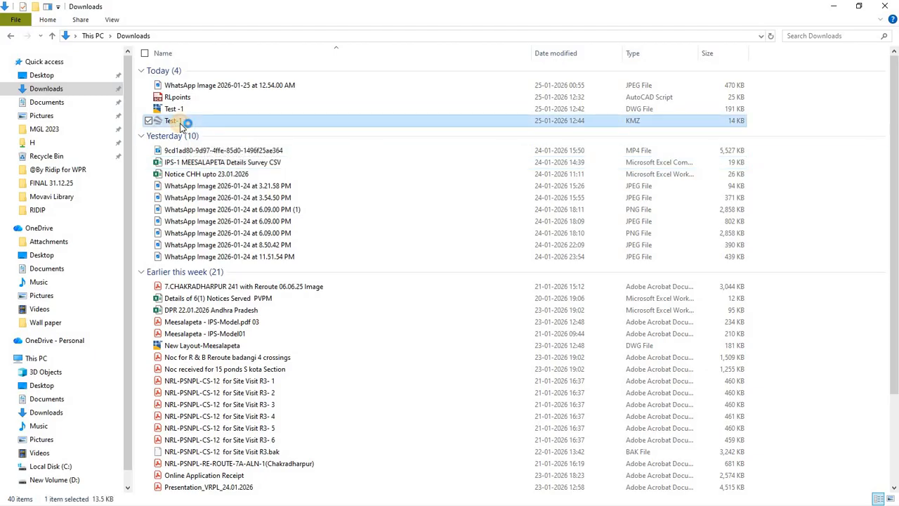
double_click(180, 123)
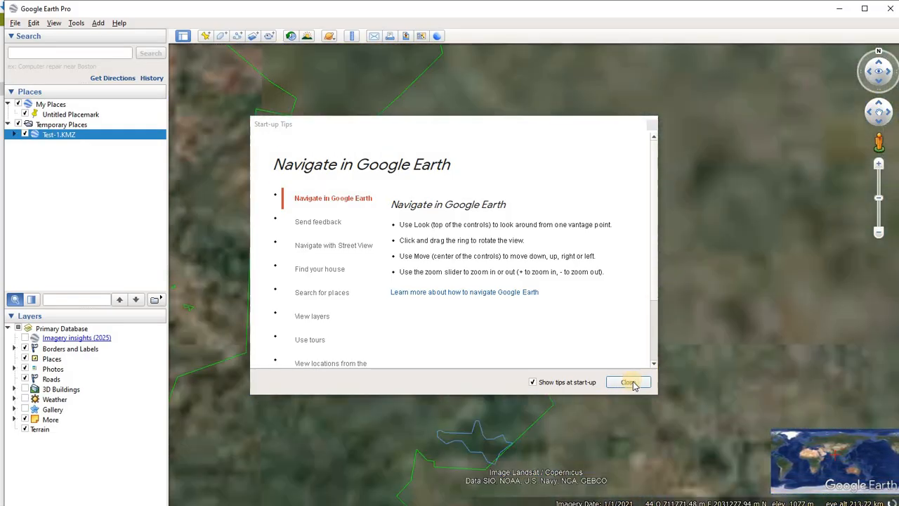
click(631, 382)
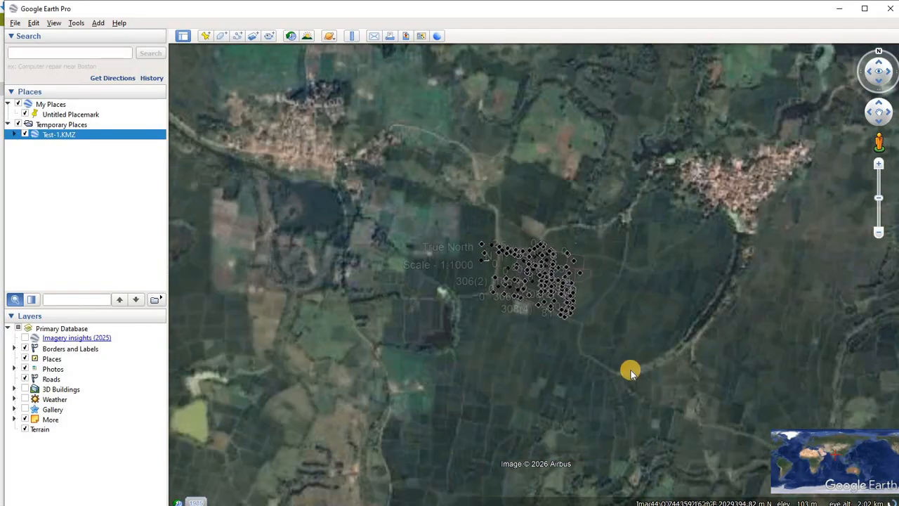
Step: Examine how the Test-1 plot boundaries and numbers line up with the fields and roads on the satellite imagery
scroll(555, 277, down, 5)
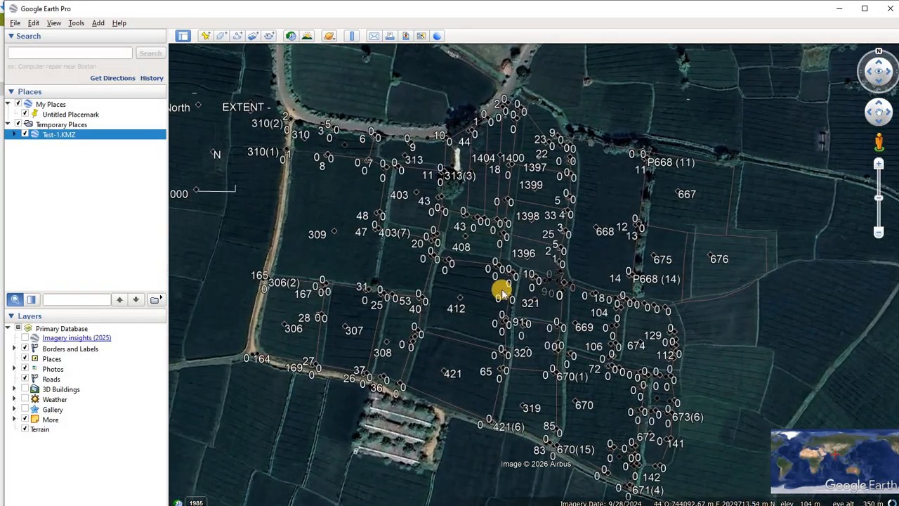
scroll(474, 289, down, 1)
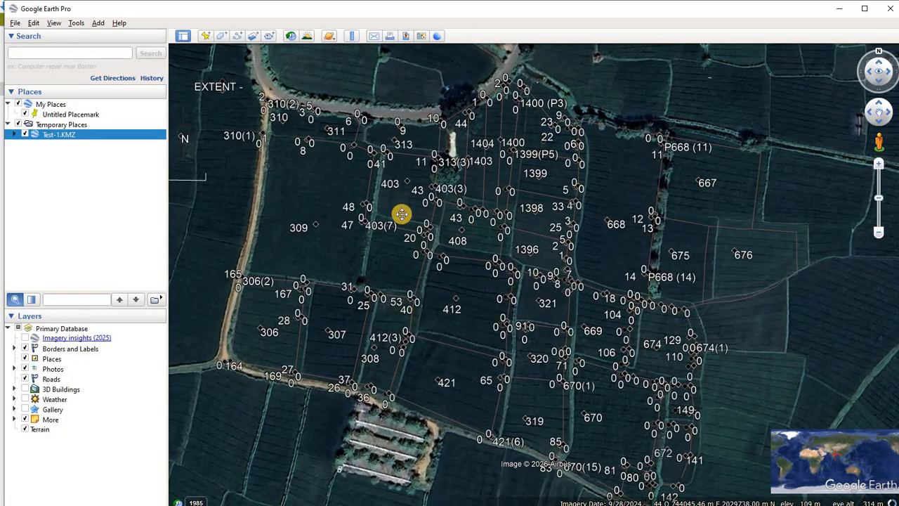
drag(401, 207, 414, 234)
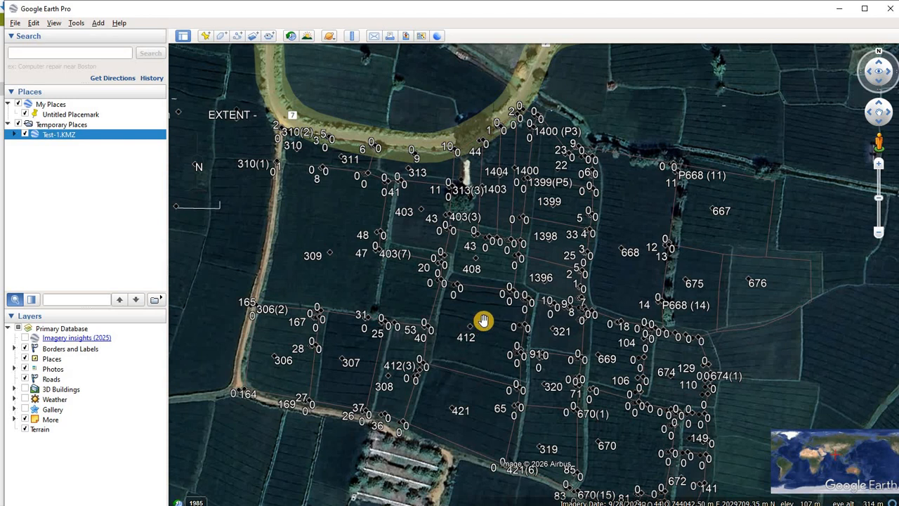
scroll(460, 307, up, 2)
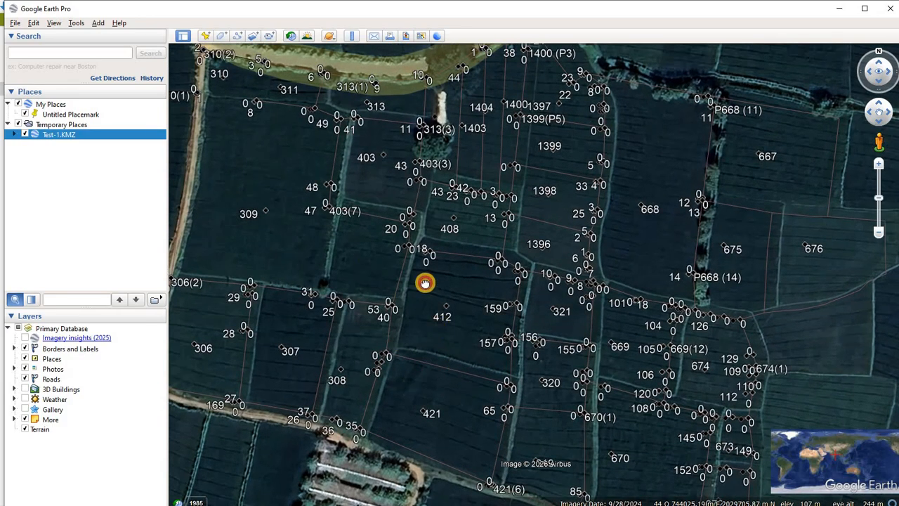
double_click(430, 281)
drag(431, 281, 394, 302)
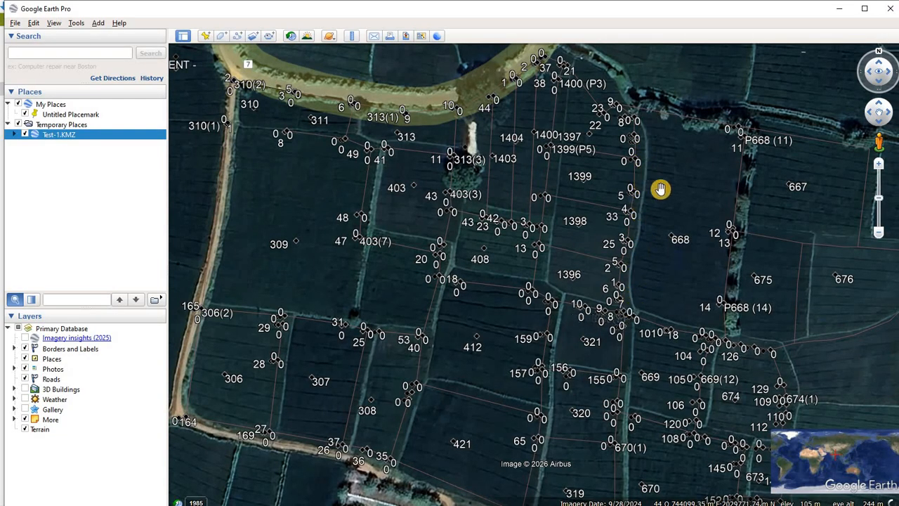
drag(691, 204, 639, 217)
scroll(683, 183, down, 3)
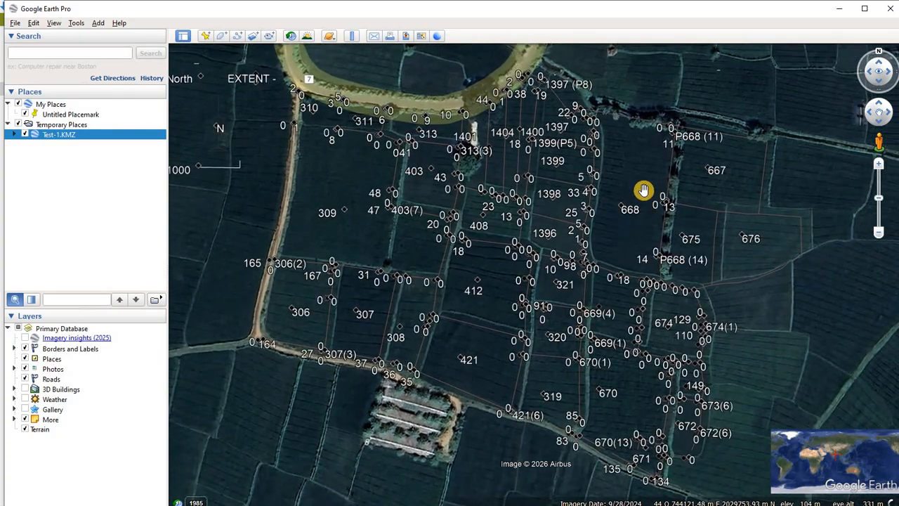
scroll(639, 184, down, 3)
drag(635, 177, 603, 198)
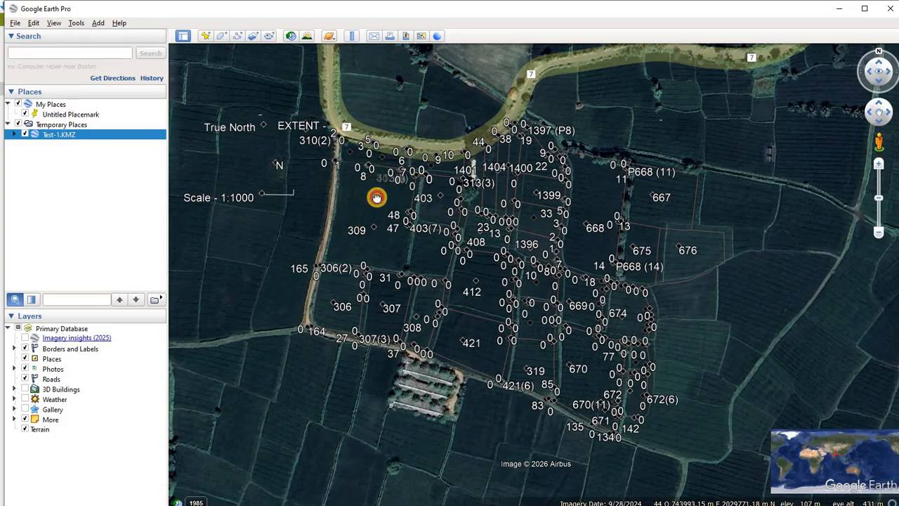
scroll(377, 197, up, 2)
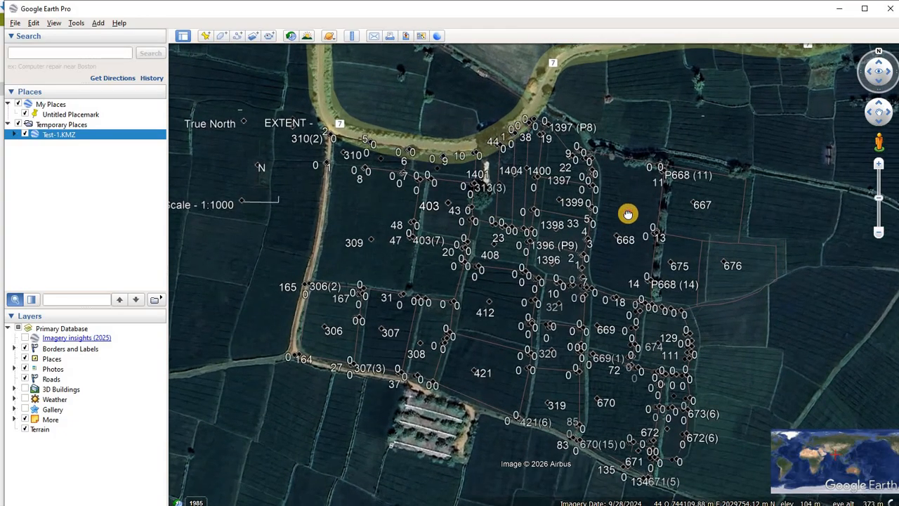
drag(628, 213, 608, 199)
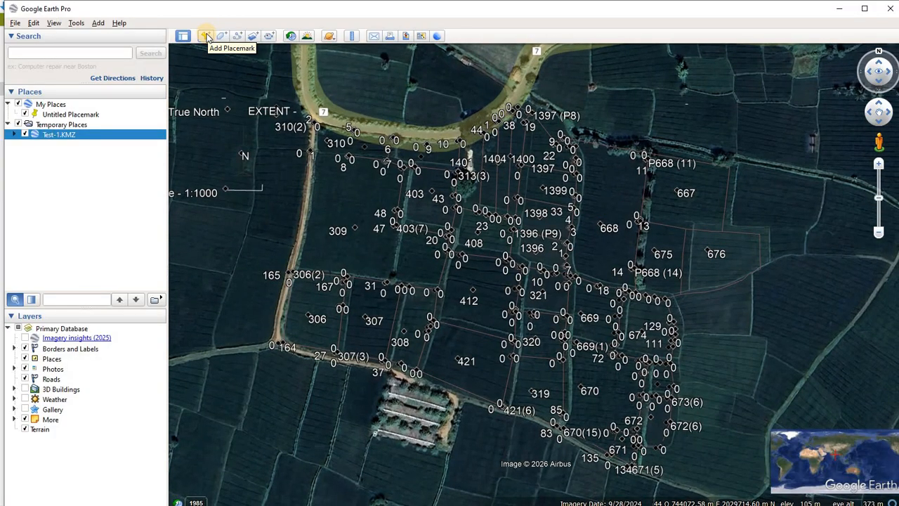
Step: Add a new placemark and position it just southeast of the plot layout, at about 744172 m E, 2029584 m N
click(205, 37)
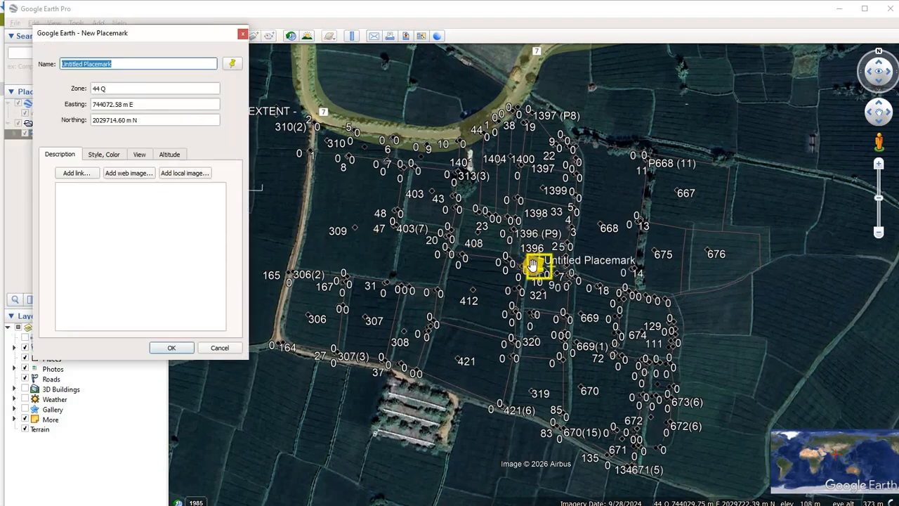
click(648, 360)
drag(648, 359, 737, 485)
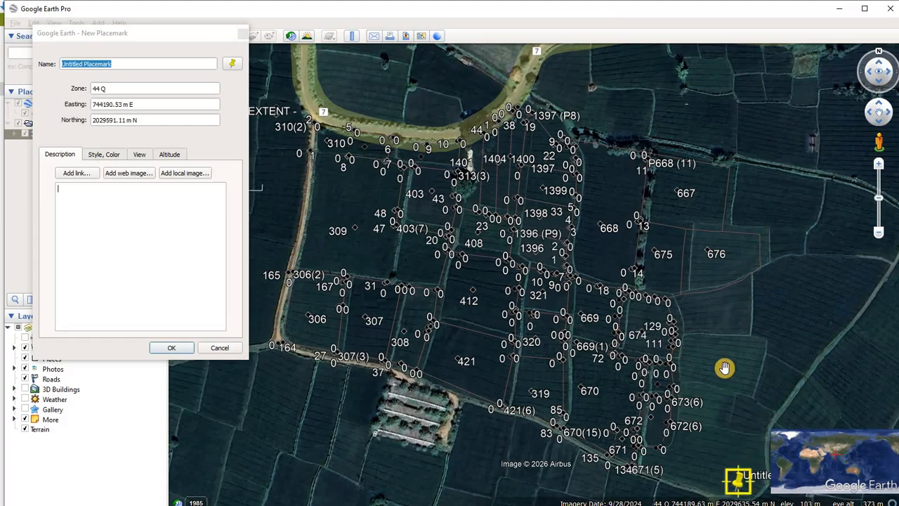
scroll(724, 368, down, 3)
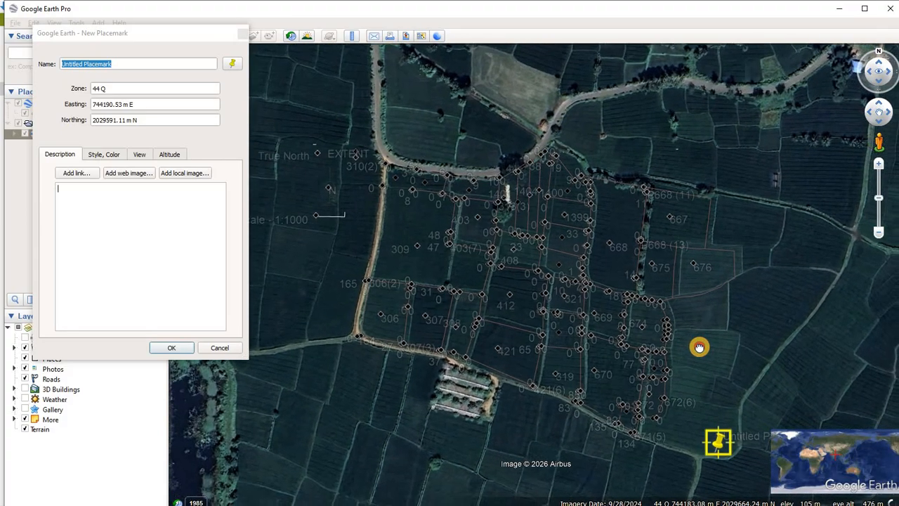
drag(718, 439, 685, 458)
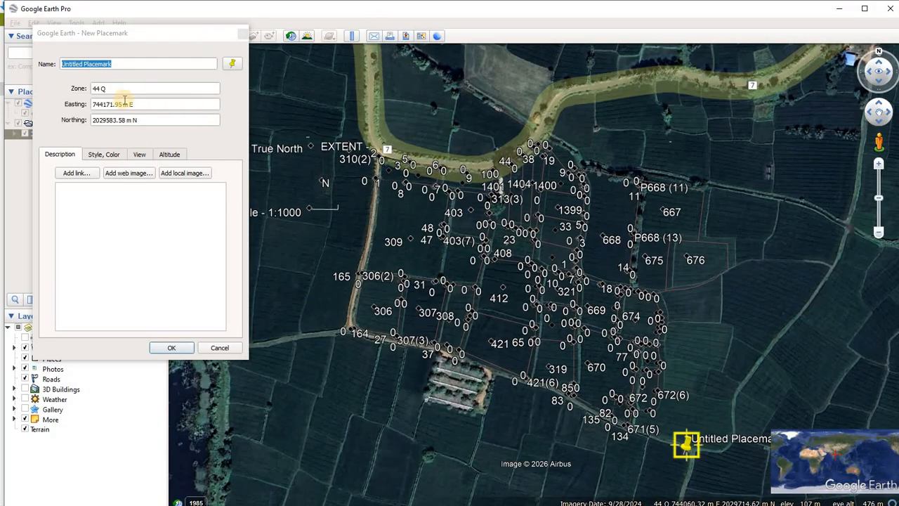
Step: Combine the placemark's easting and northing into the comma-separated pair 744171.95,2029583.58 in the northing value and select the pair
drag(124, 104, 92, 104)
key(ctrl+c)
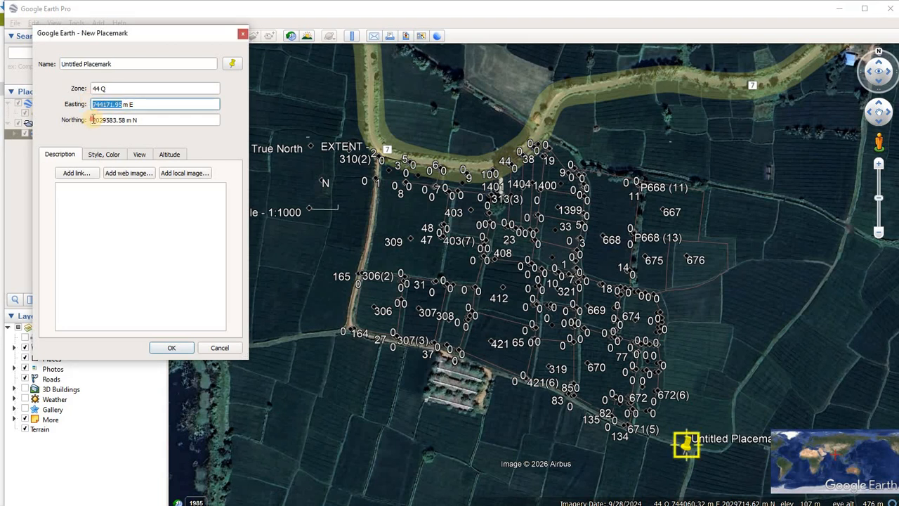
click(93, 120)
key(ctrl+v)
text(,)
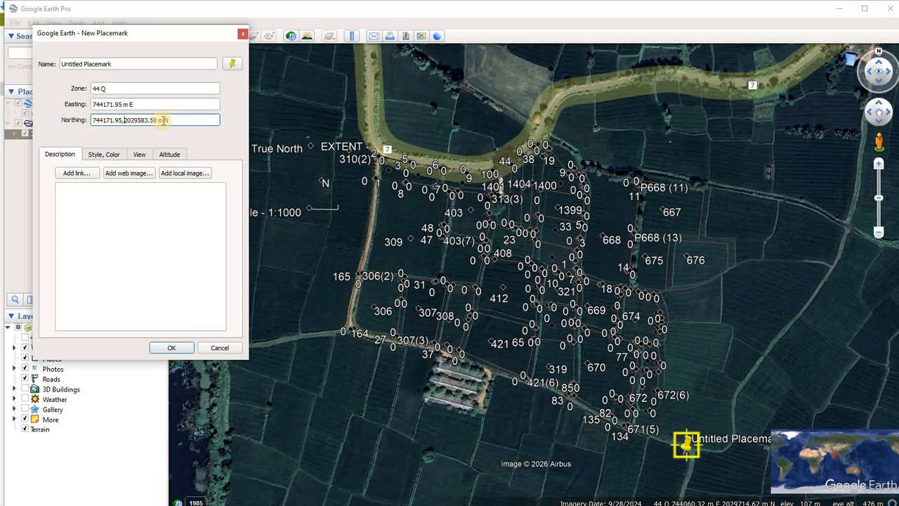
drag(158, 121, 94, 121)
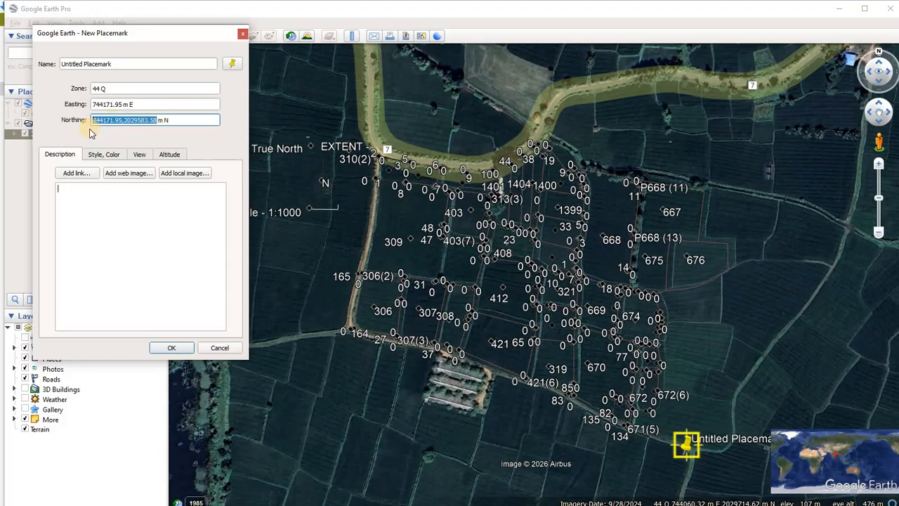
Step: Switch to the Test-1 drawing in AutoCAD and draw a circle of radius 3 centred at the copied coordinates 744171.95,2029583.58
key(alt+Tab)
key(alt+Tab)
key(alt+Tab)
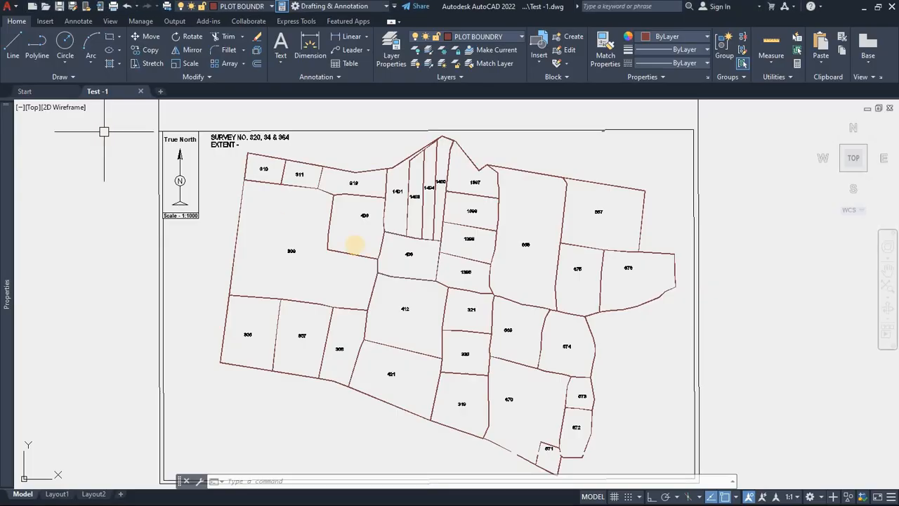
scroll(604, 295, down, 3)
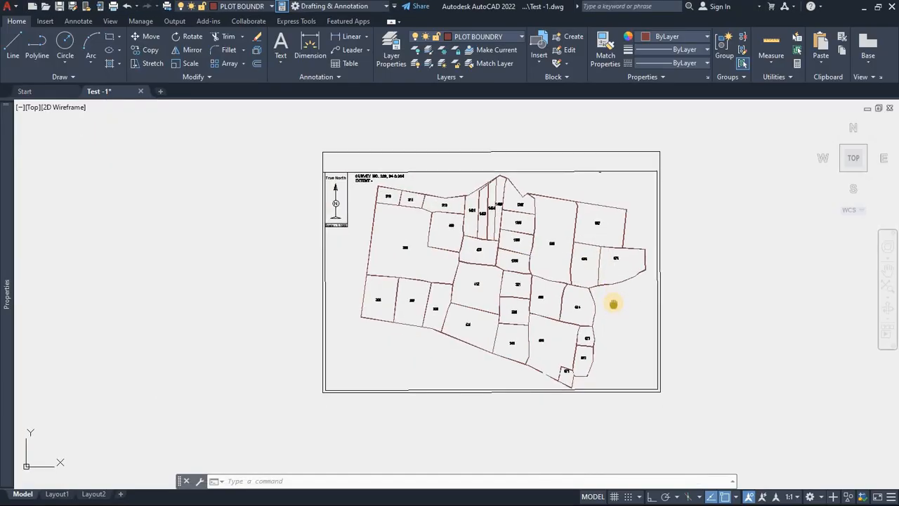
scroll(613, 304, up, 2)
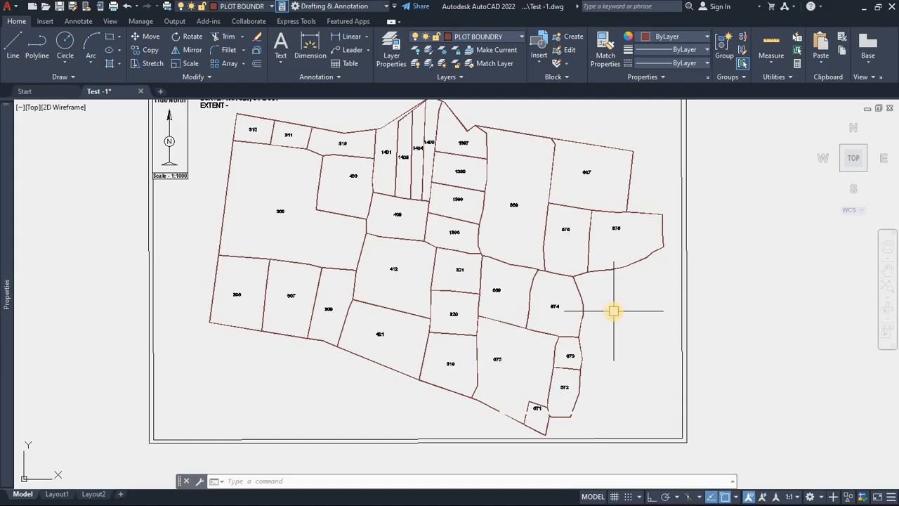
text(c)
key(Return)
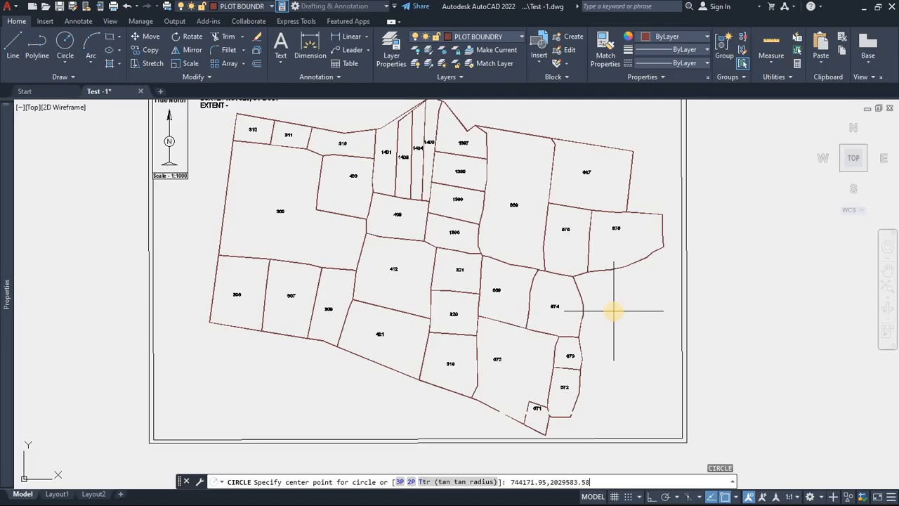
click(613, 311)
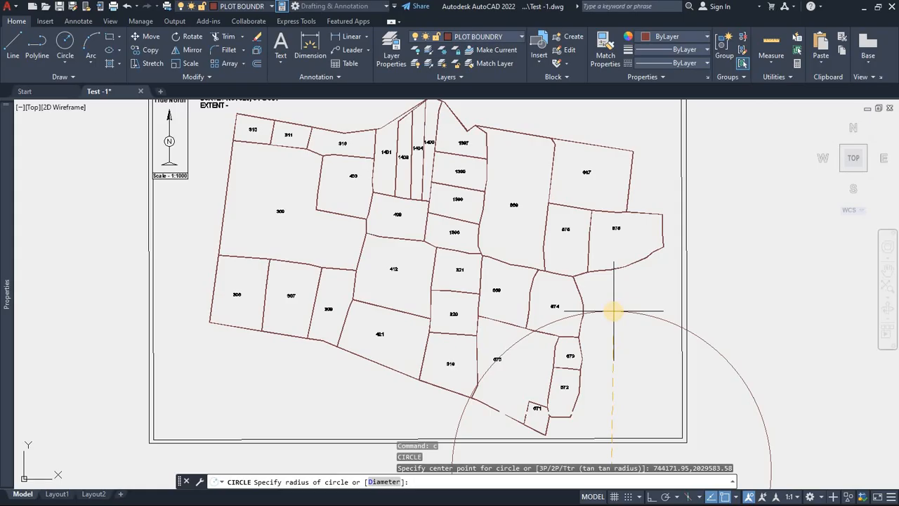
key(Return)
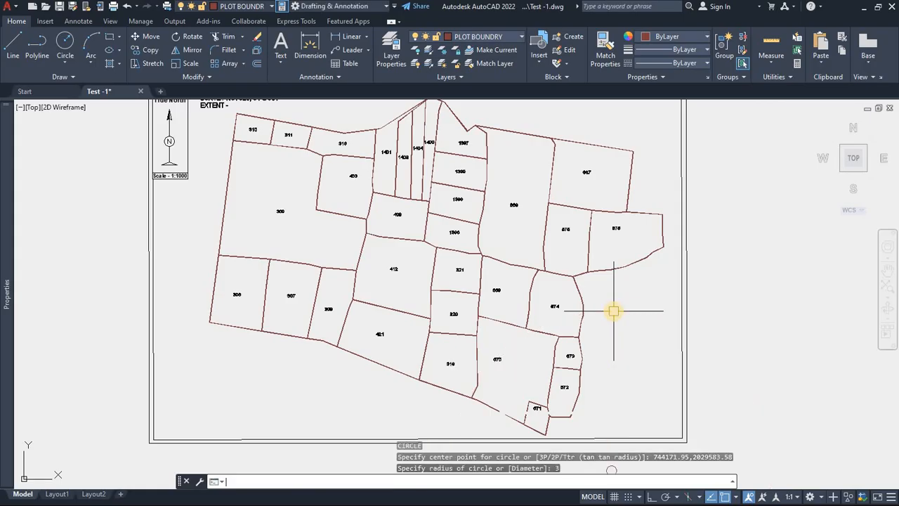
scroll(711, 301, down, 3)
scroll(622, 375, up, 2)
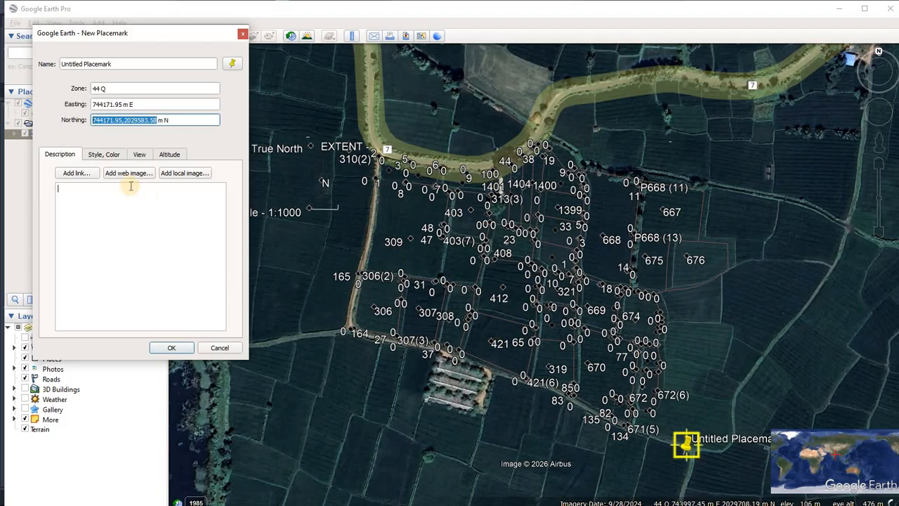
Step: Return to Google Earth Pro, restore the placemark's northing to 2029583.58 m N, name the placemark P2 and save it
click(113, 120)
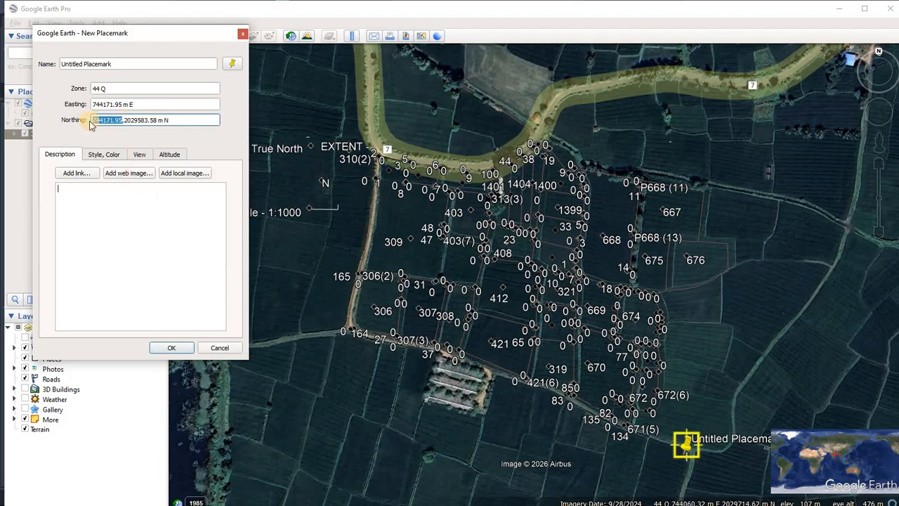
key(Delete)
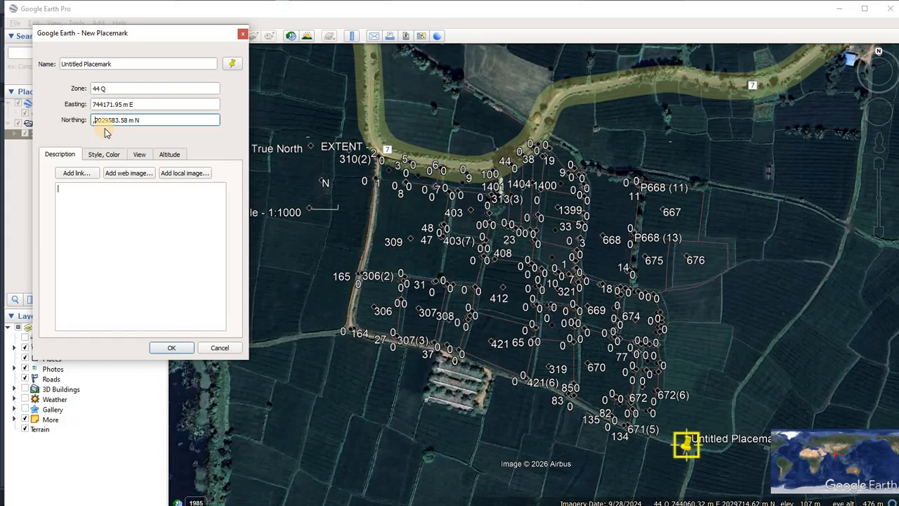
drag(118, 64, 49, 68)
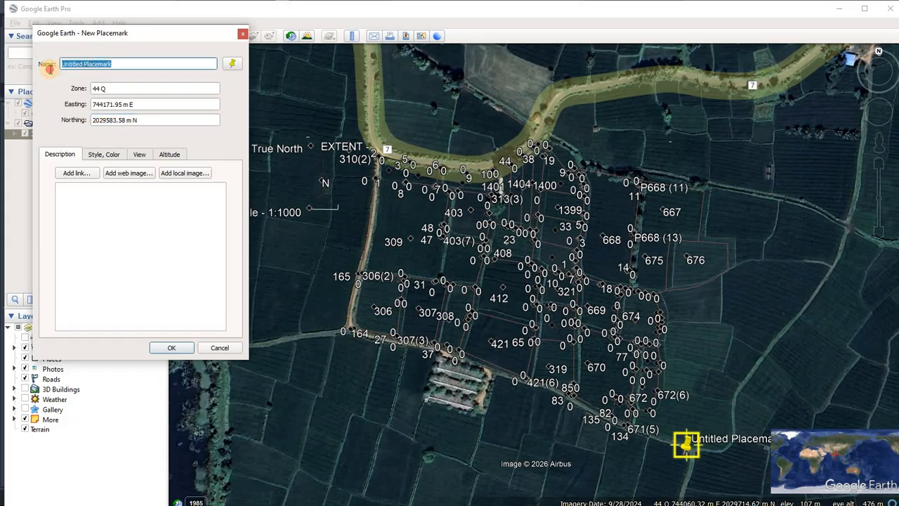
text(2)
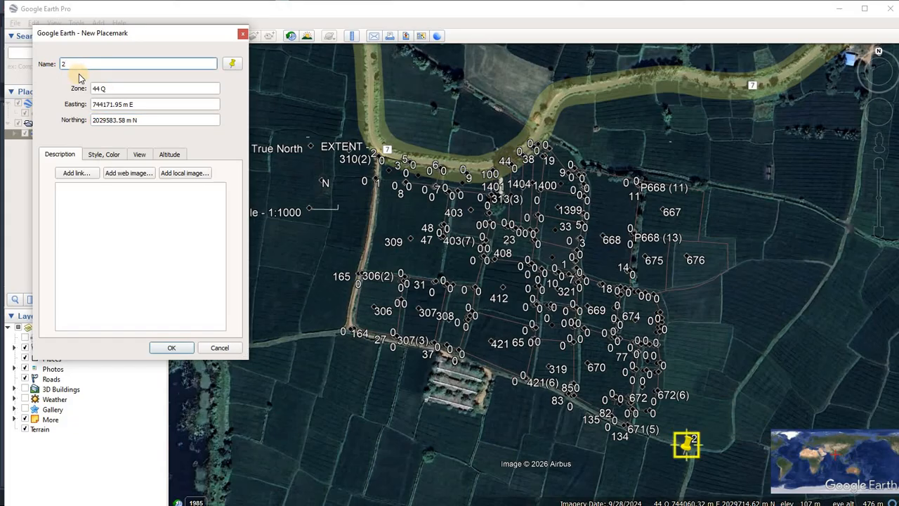
double_click(63, 64)
text(p)
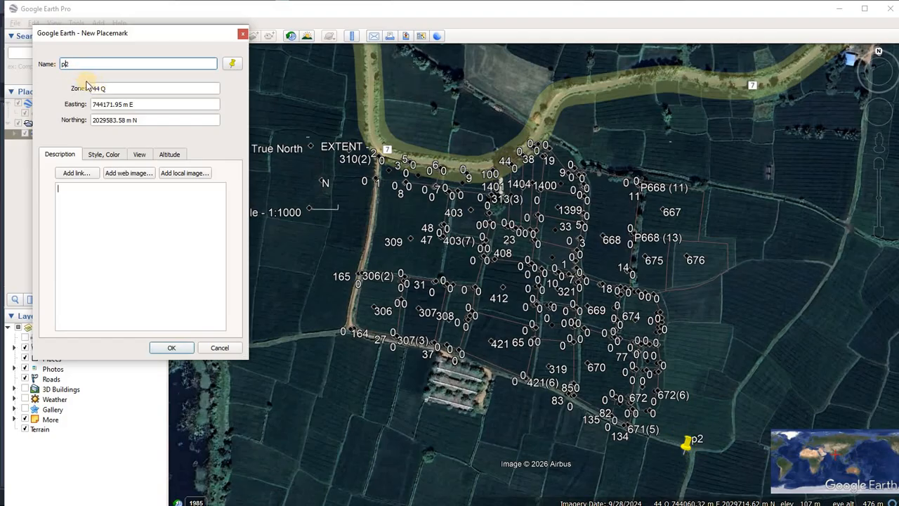
key(BackSpace)
click(170, 347)
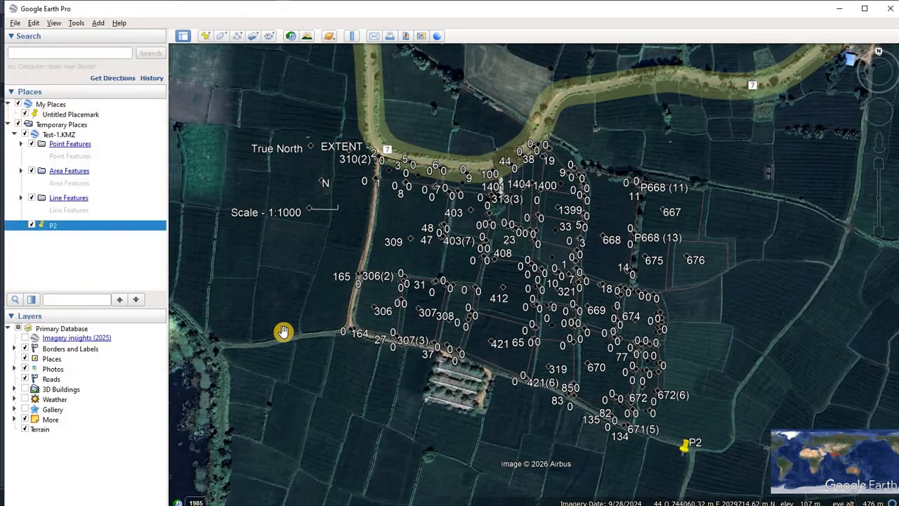
Step: Add another placemark and position it just northwest of the plot layout, at about 743901 m E, 2029835 m N
click(205, 36)
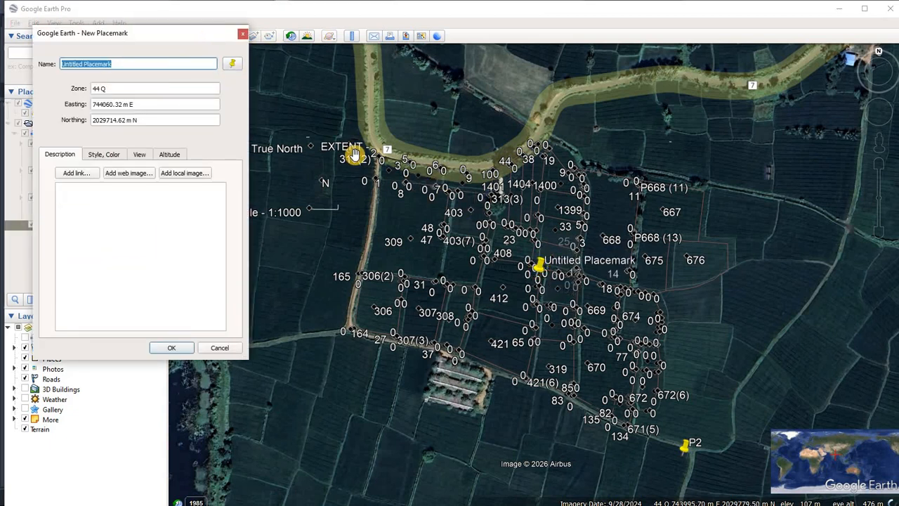
drag(172, 35, 129, 36)
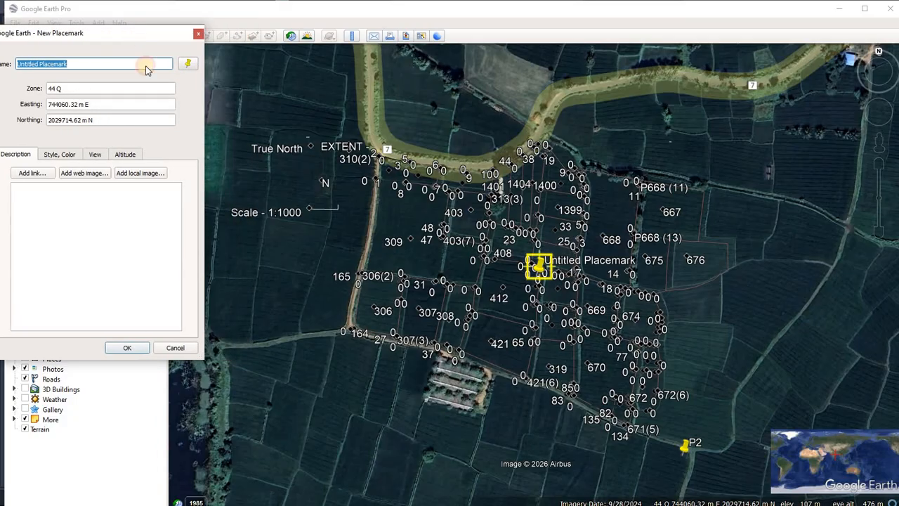
drag(541, 265, 326, 119)
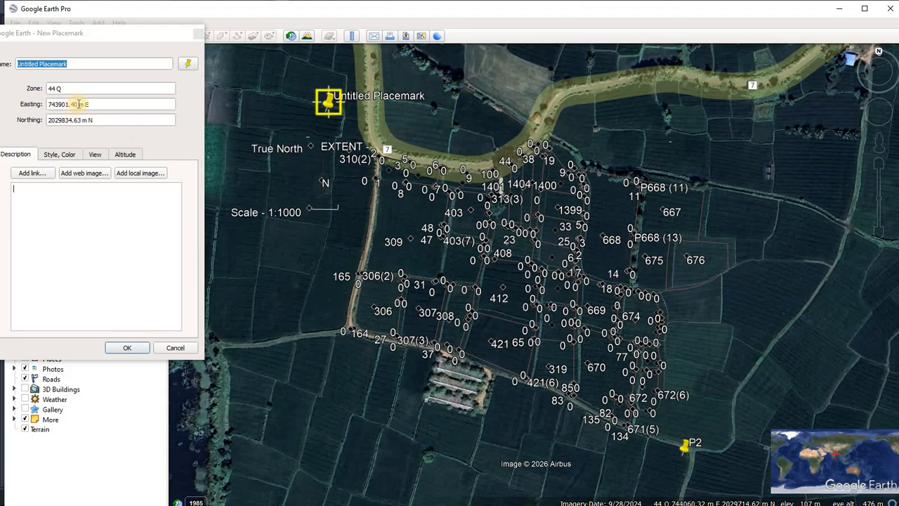
Step: Combine the new placemark's easting and northing into the comma-separated pair 743901.40,2029834.63 in the northing value and select the pair
drag(77, 104, 52, 104)
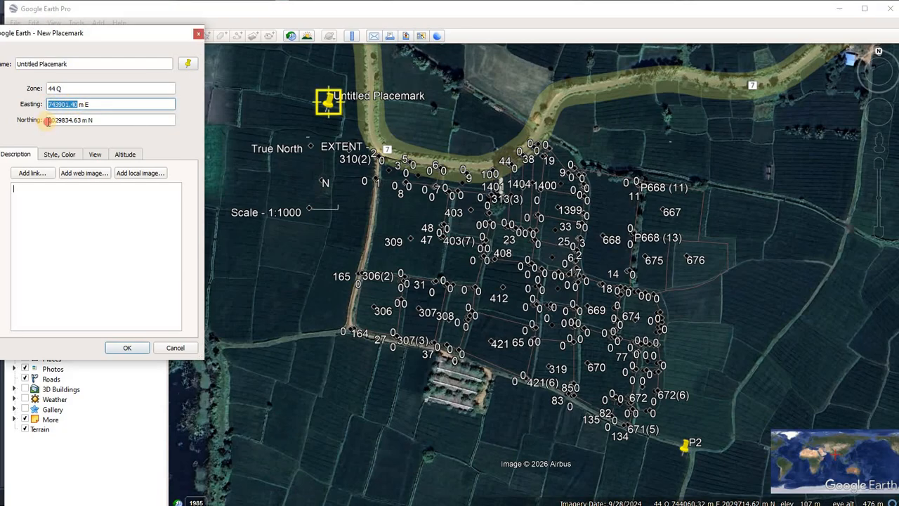
click(49, 123)
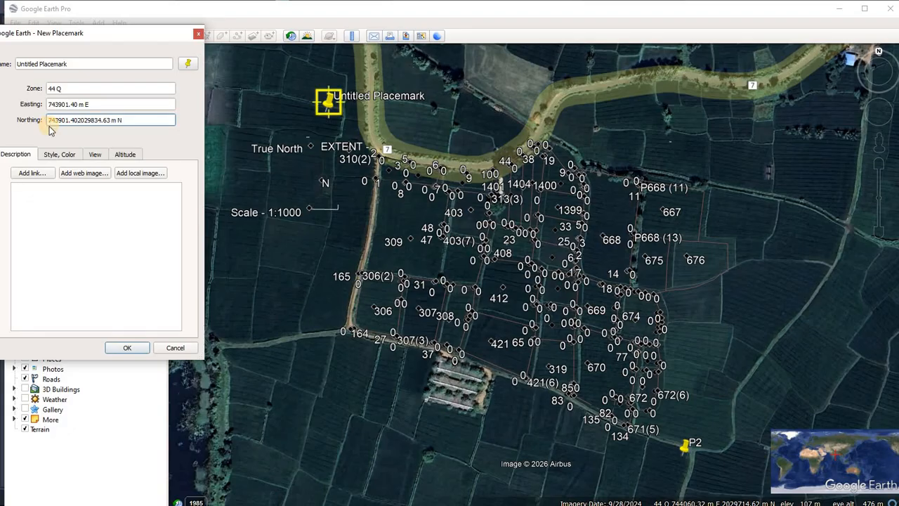
click(78, 120)
text(,)
drag(114, 120, 44, 123)
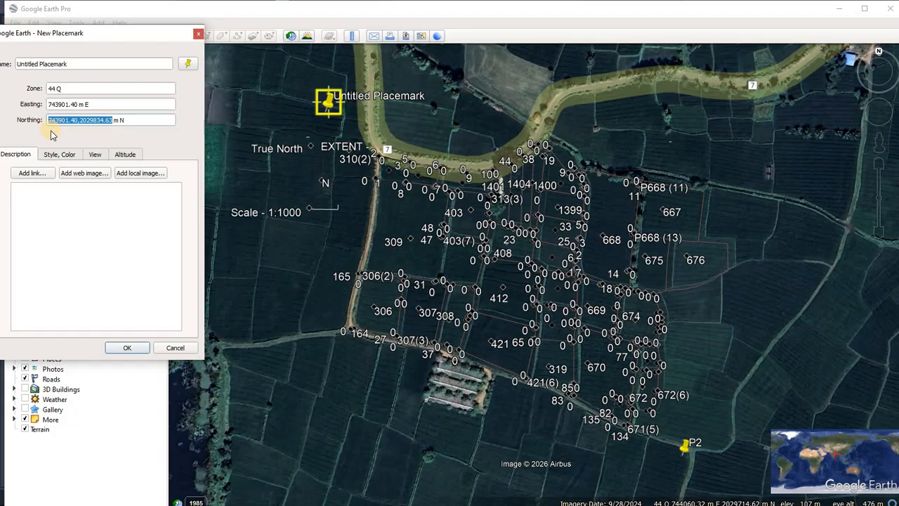
Step: Switch to AutoCAD and draw a circle of radius 3 centred at the copied coordinates 743901.40,2029834.63
key(alt+Tab)
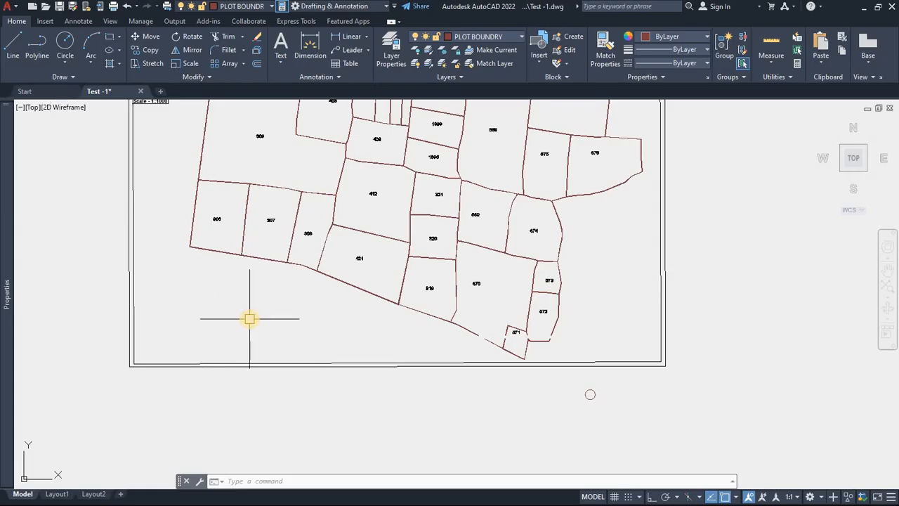
text(c)
key(Return)
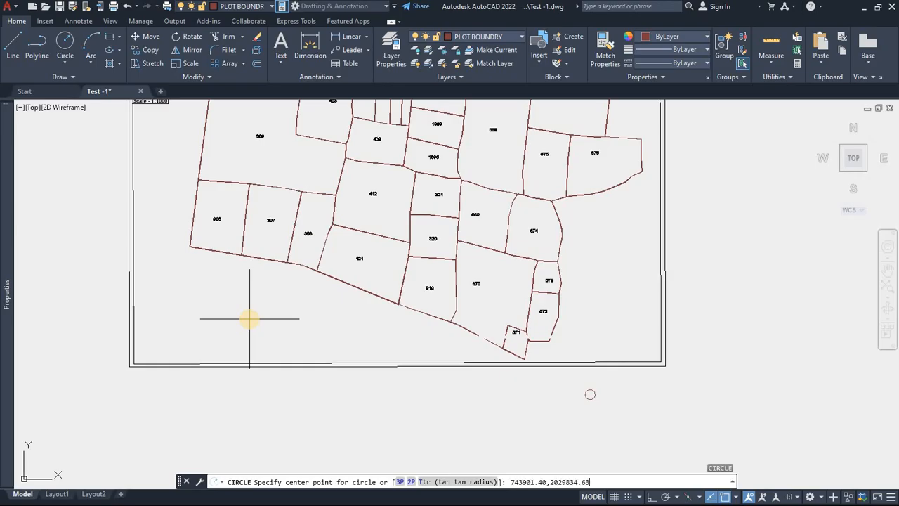
key(Return)
scroll(249, 318, down, 6)
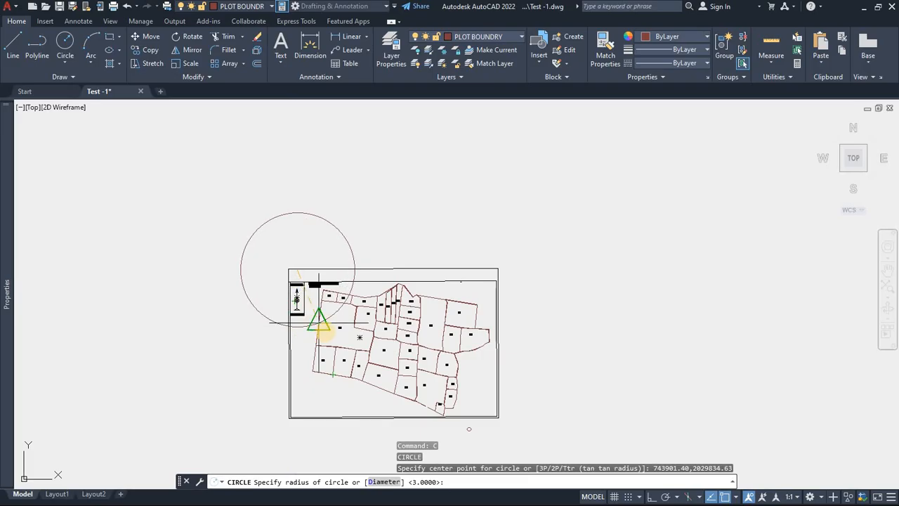
text(3)
key(Return)
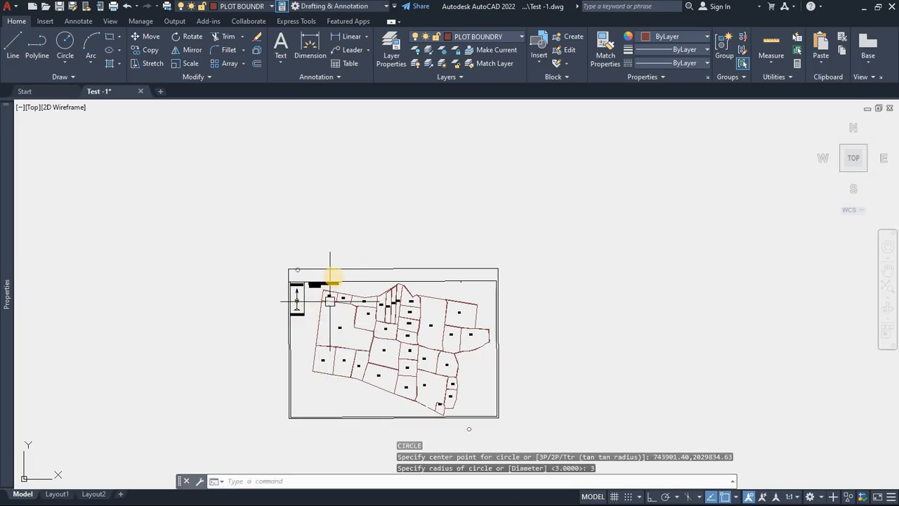
drag(556, 314, 594, 297)
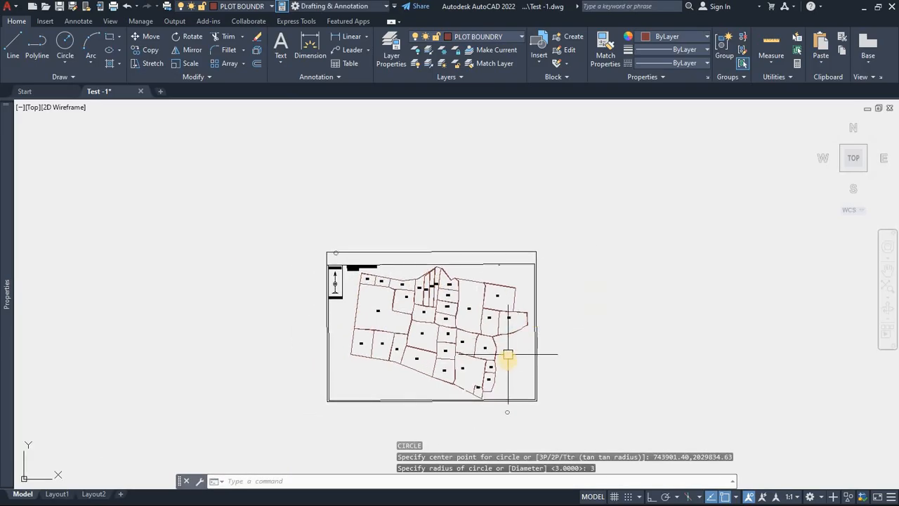
drag(514, 373, 527, 353)
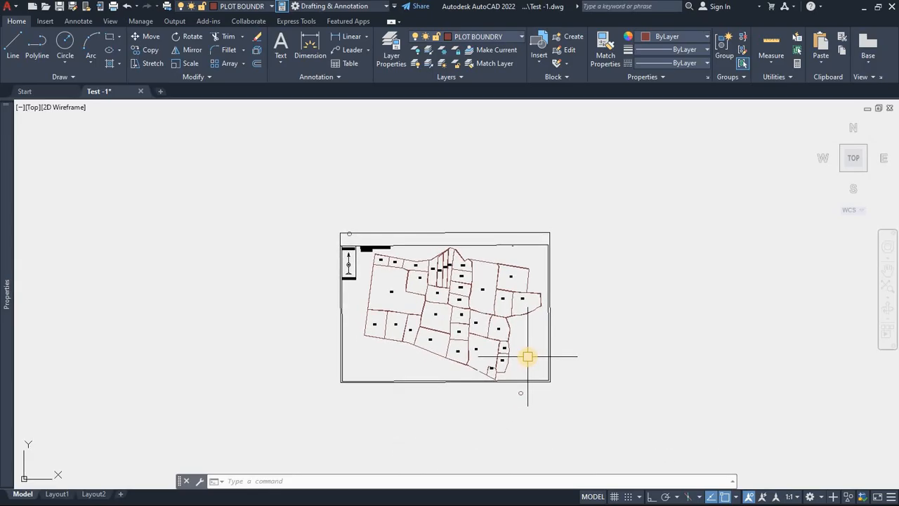
Step: Return to Google Earth Pro, restore the placemark's northing to 2029834.63 m N, name the placemark P1 and save it
key(alt+Tab)
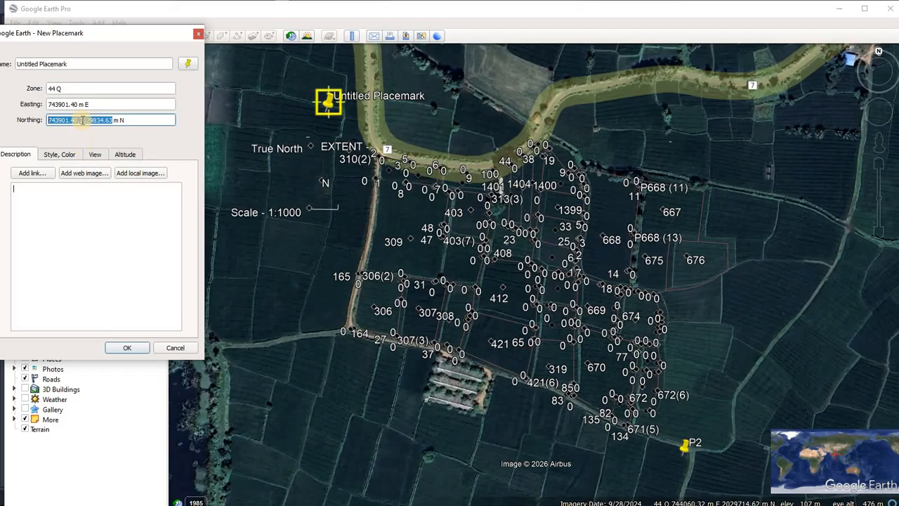
click(80, 120)
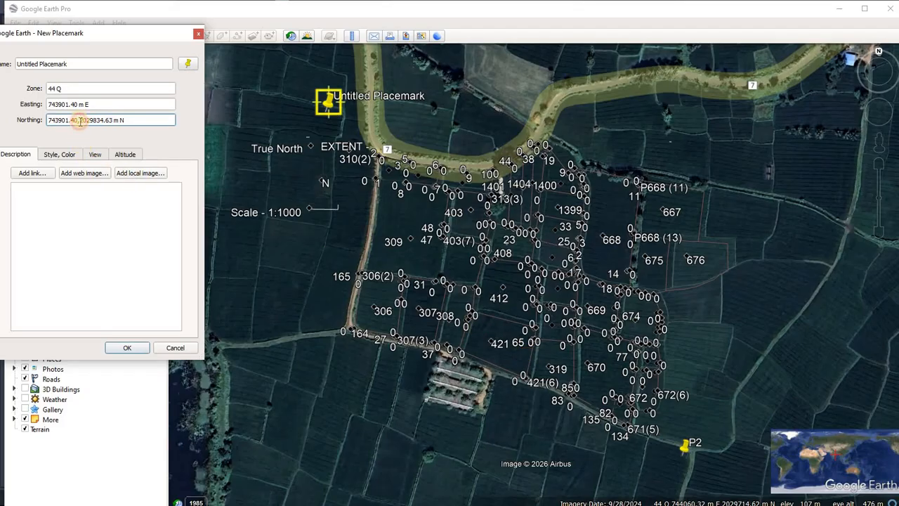
drag(81, 120, 48, 120)
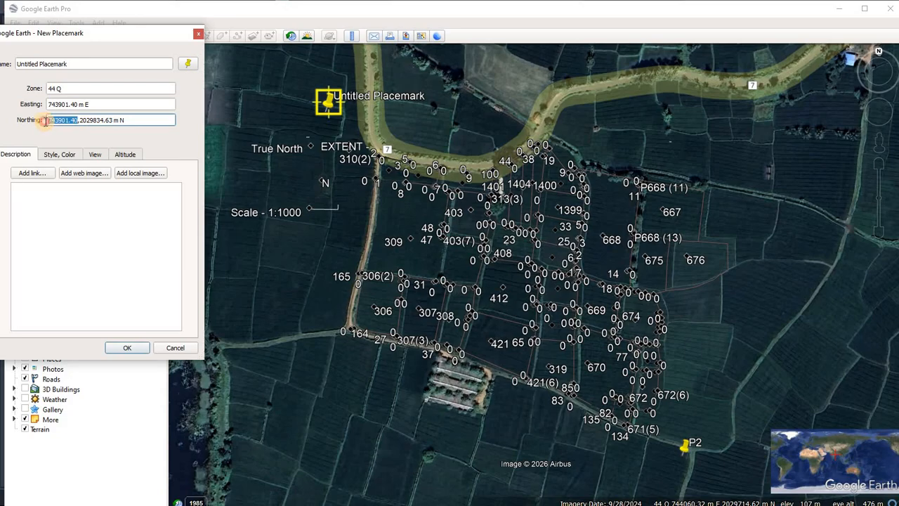
key(BackSpace)
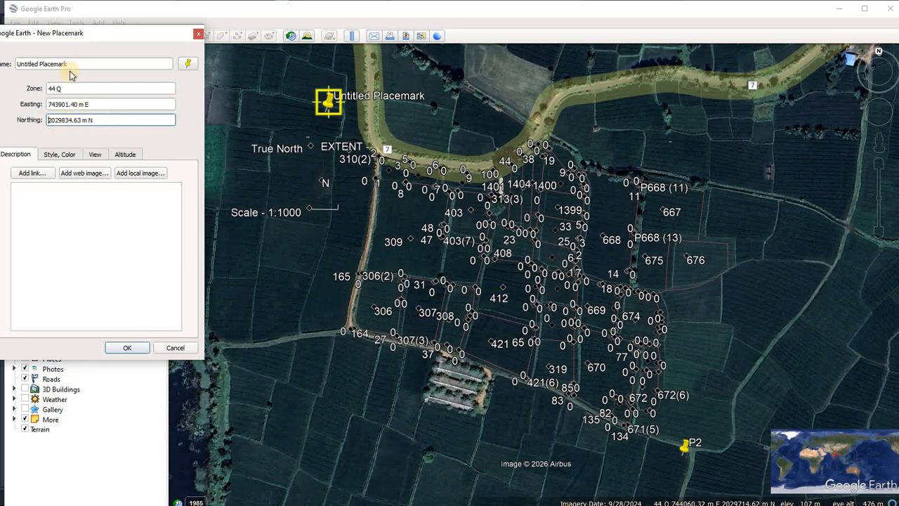
drag(68, 64, 2, 78)
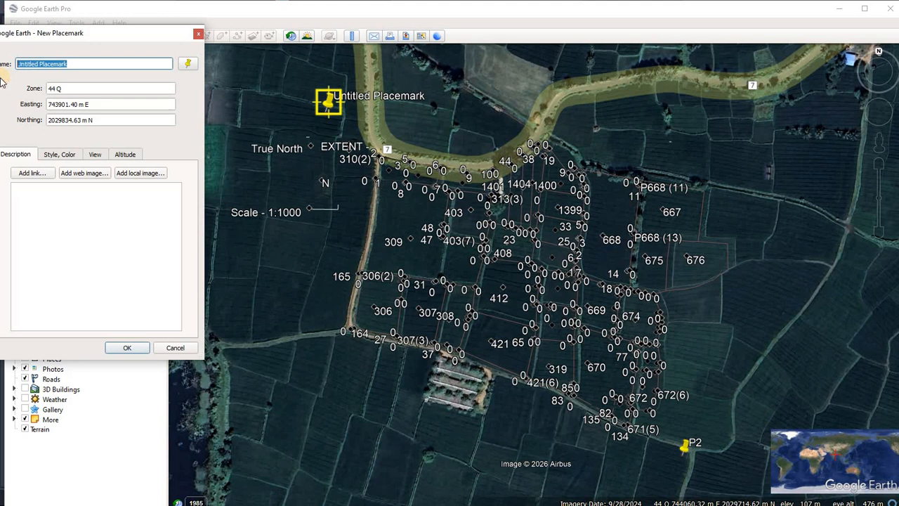
text(P1)
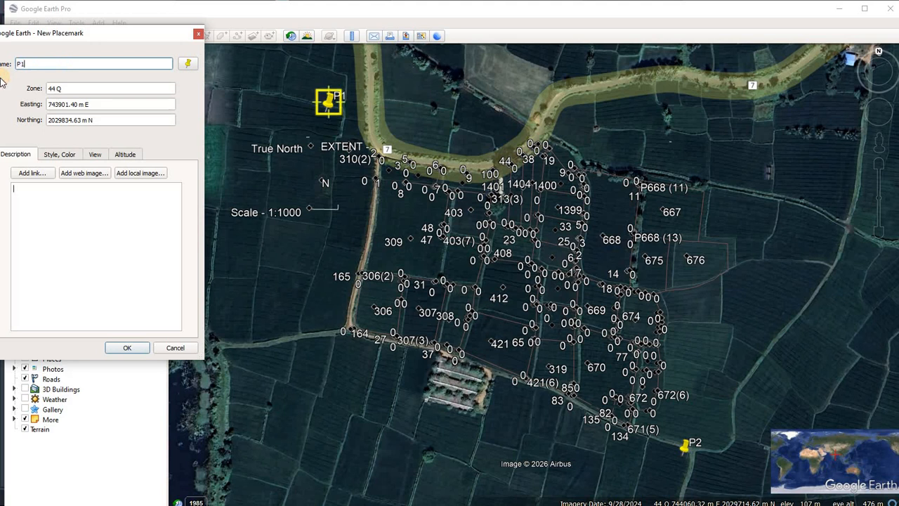
click(124, 348)
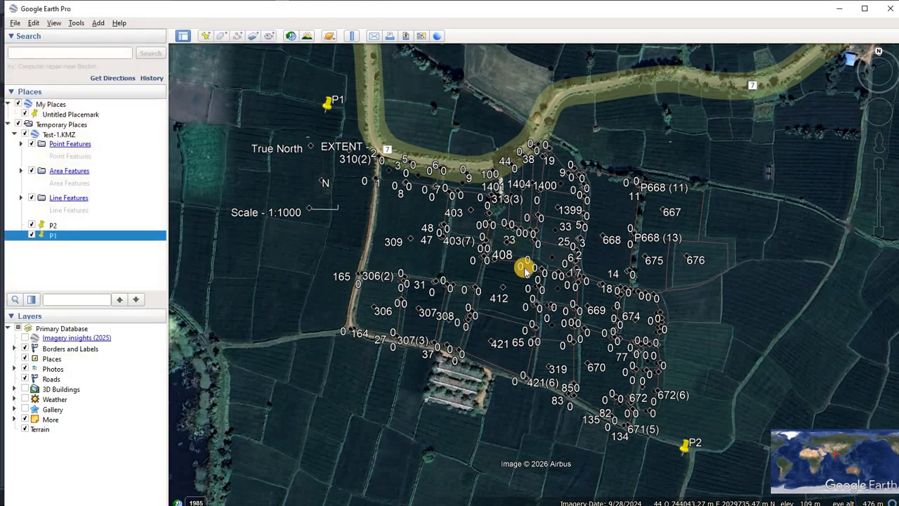
Step: Hide the point, area and line features of Test-1.KMZ, leaving the P1 and P2 placemarks displayed over the satellite imagery
click(31, 144)
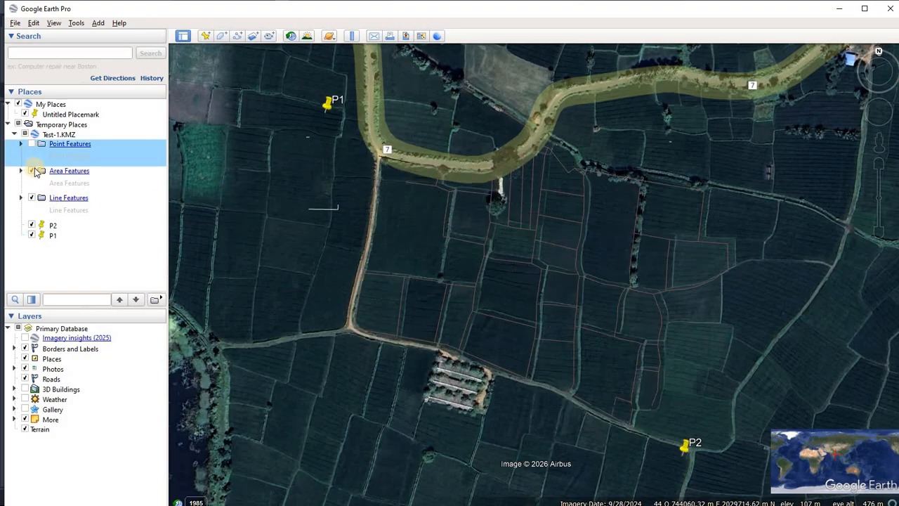
click(32, 171)
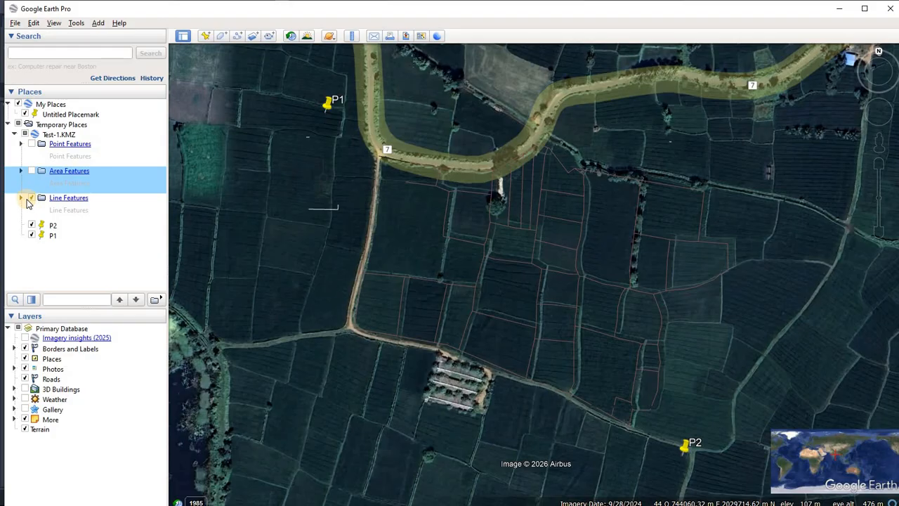
click(30, 199)
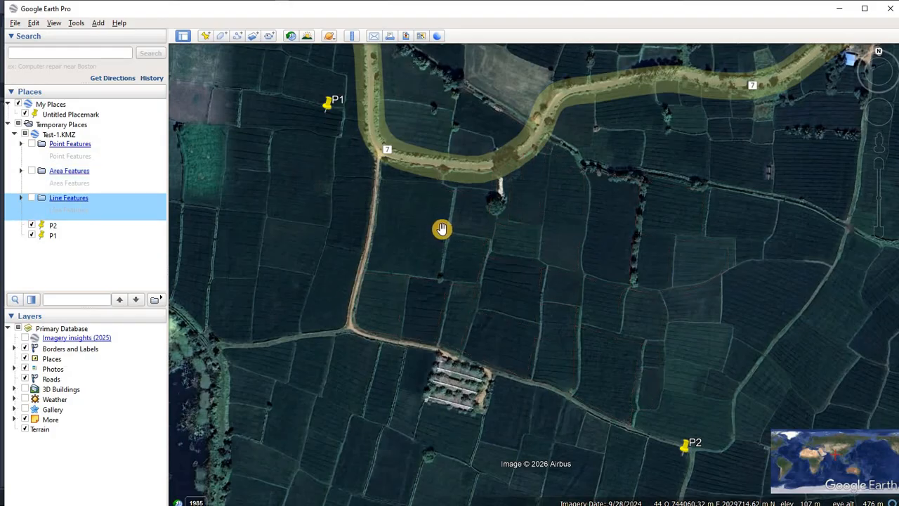
Step: Capture the satellite imagery containing both the P1 and P2 placemarks as a rectangular snip with Snipping Tool
drag(351, 212, 307, 201)
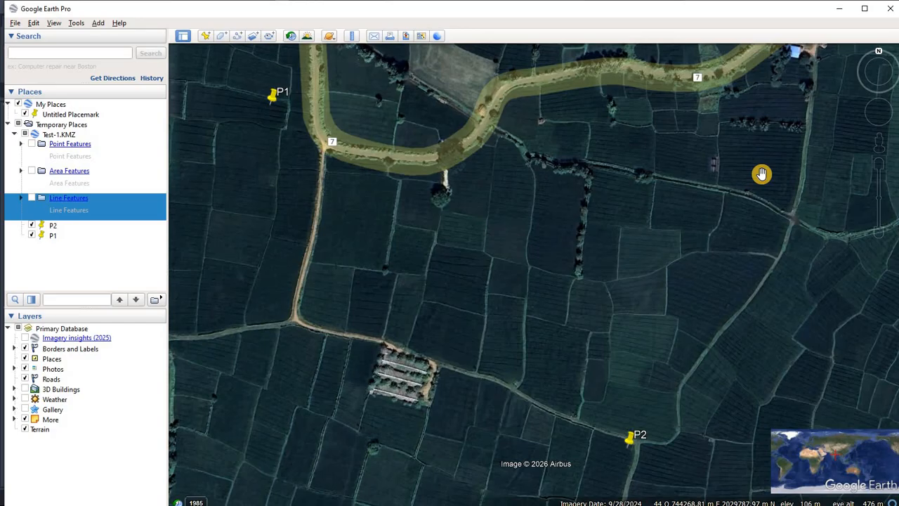
key(super)
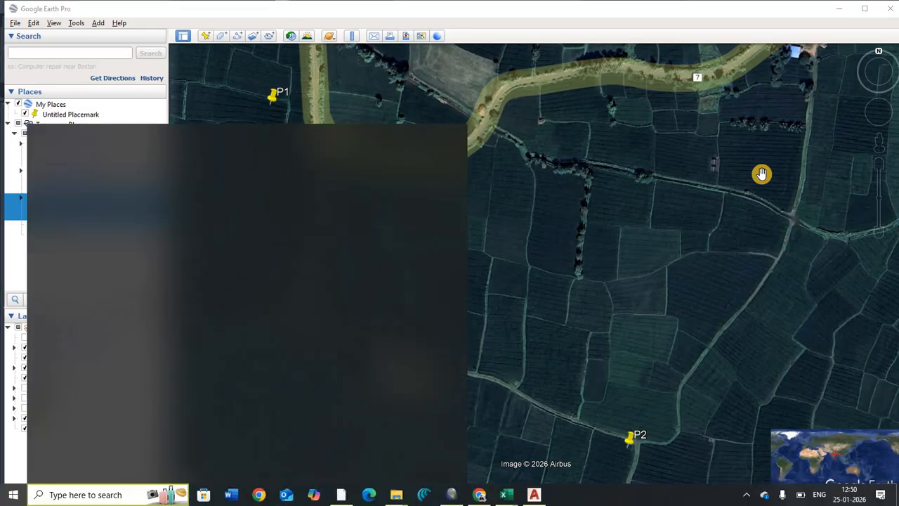
text(SNA)
key(Return)
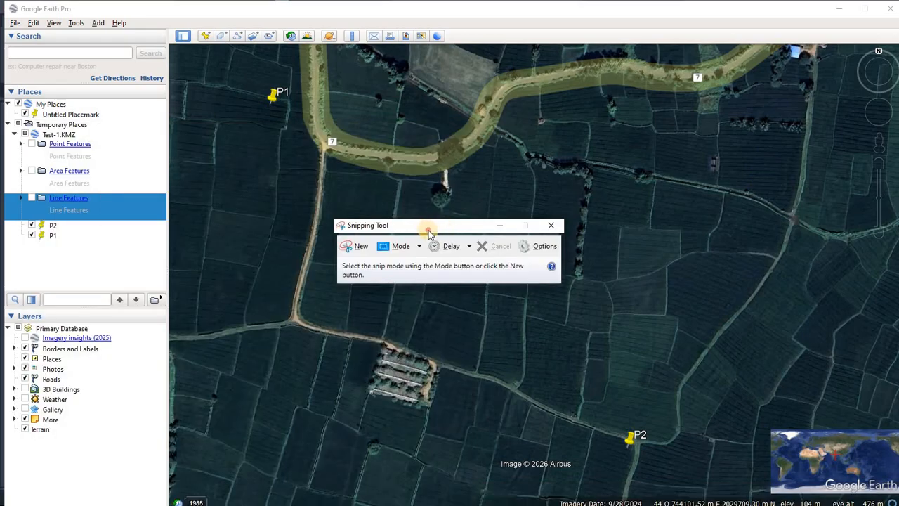
drag(429, 233, 94, 21)
click(14, 40)
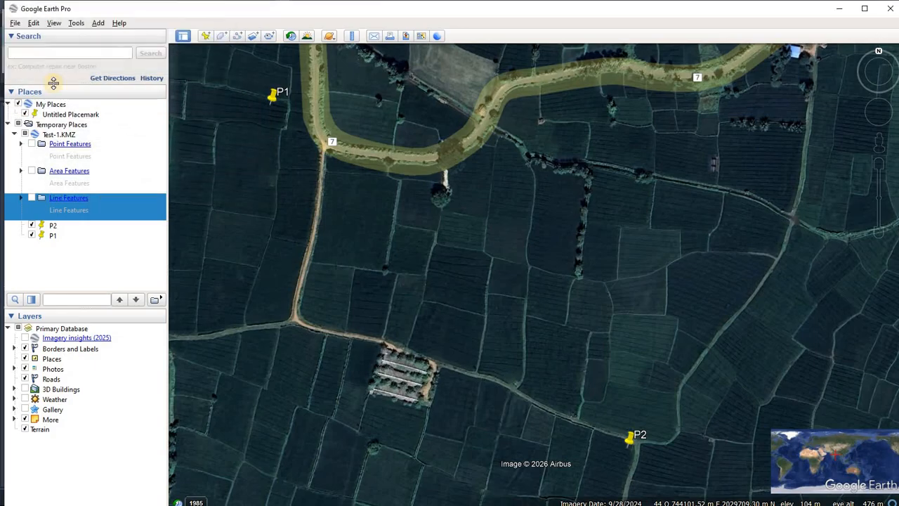
drag(434, 230, 60, 48)
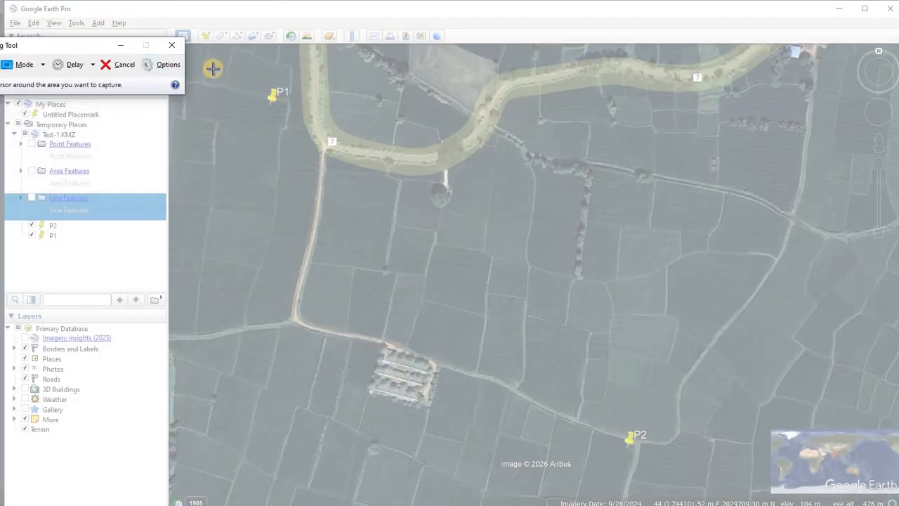
click(260, 76)
drag(463, 229, 98, 36)
drag(216, 73, 777, 488)
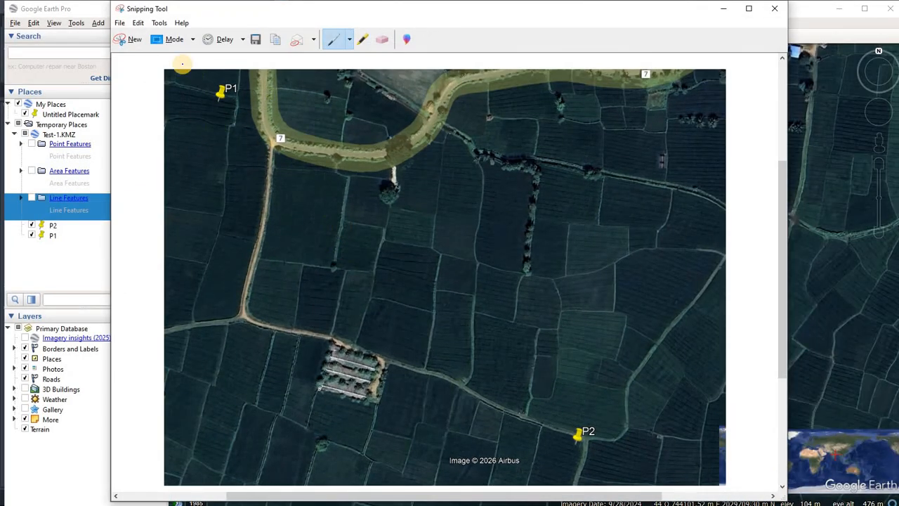
Step: Save the snip as PNG file TEST-1 GOOGLE IMAGE in the Pictures folder and close Snipping Tool
click(121, 24)
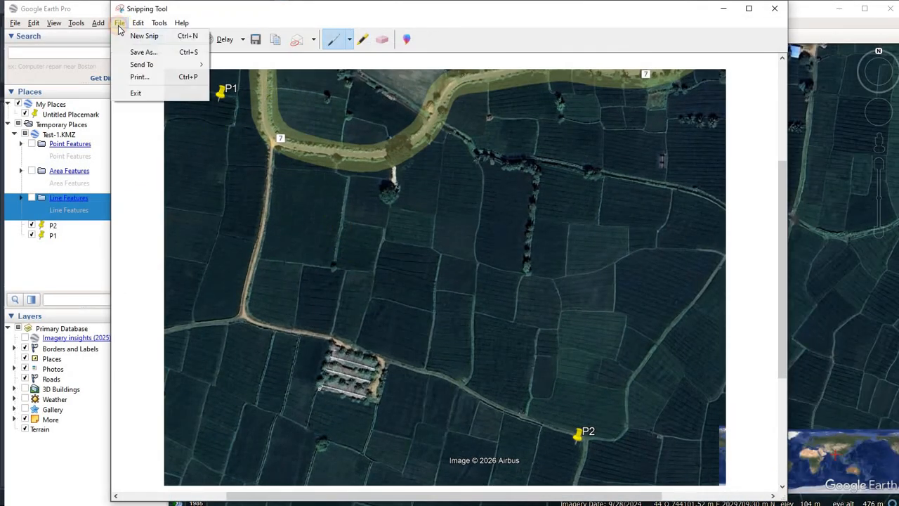
click(146, 53)
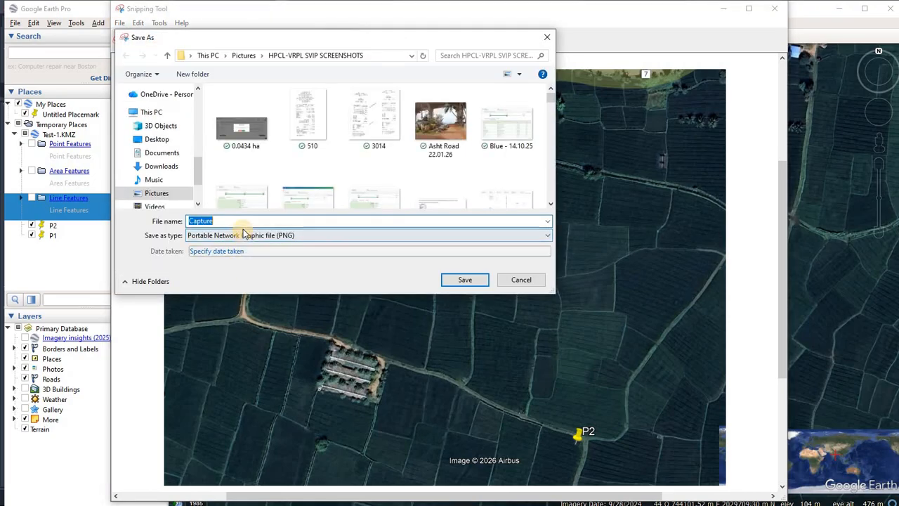
click(156, 193)
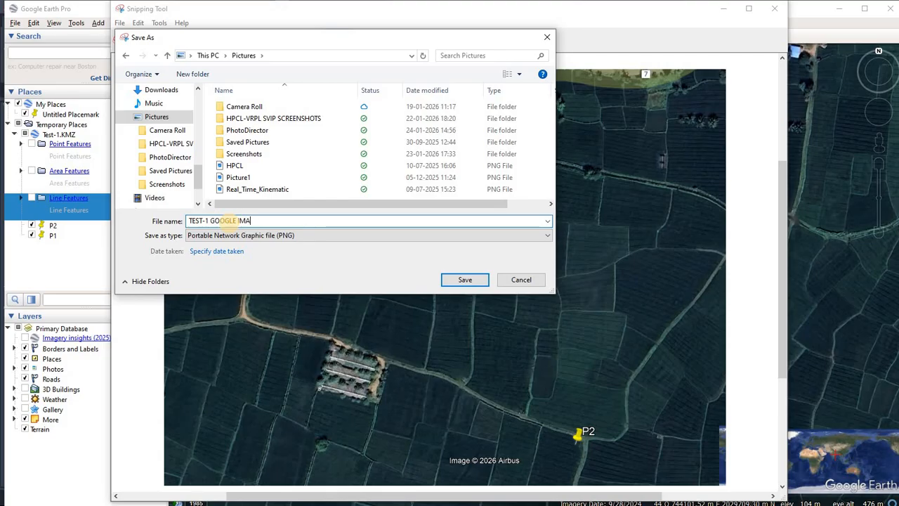
click(462, 281)
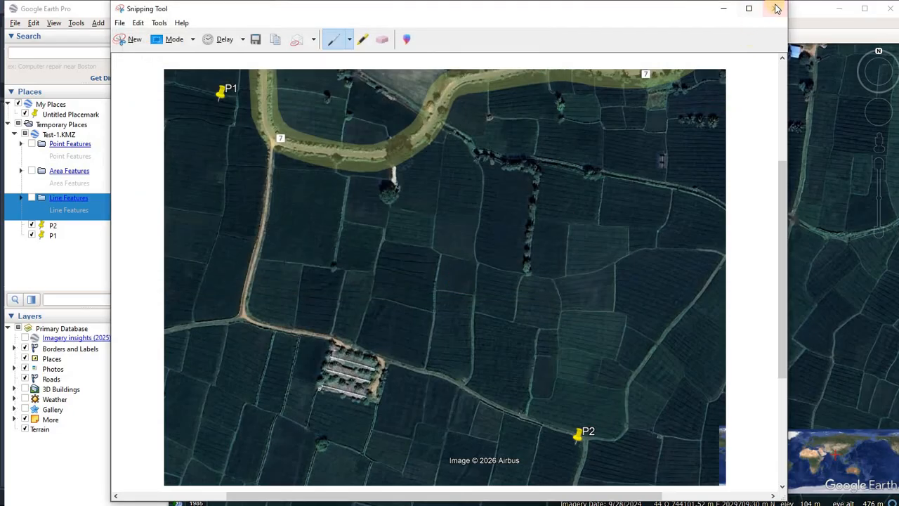
click(777, 12)
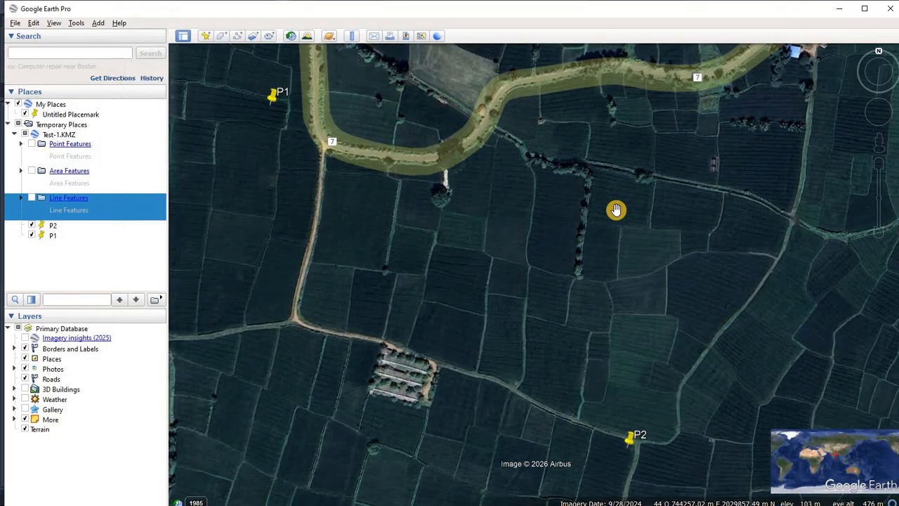
Step: Switch to AutoCAD, start the ATTACH command and browse to the Pictures folder on This PC for the reference file
scroll(536, 236, down, 1)
scroll(536, 236, down, 1)
drag(536, 223, 508, 220)
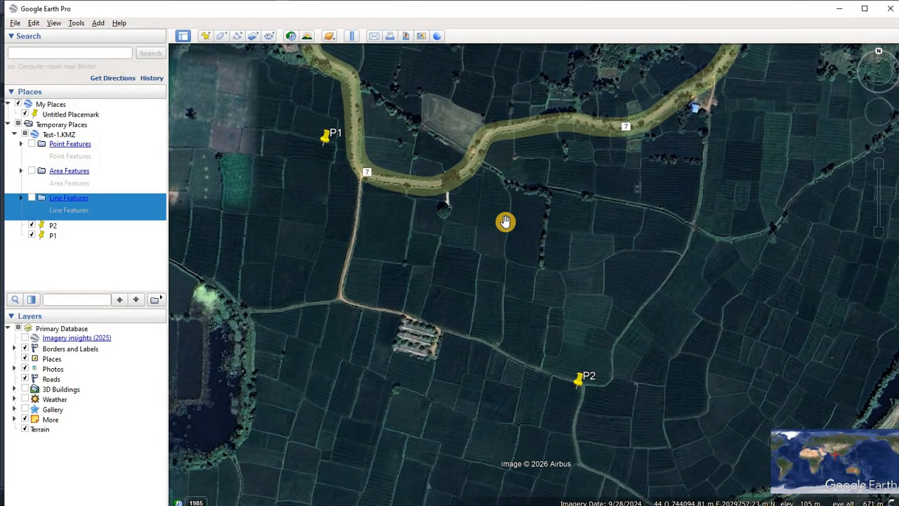
key(alt+Tab)
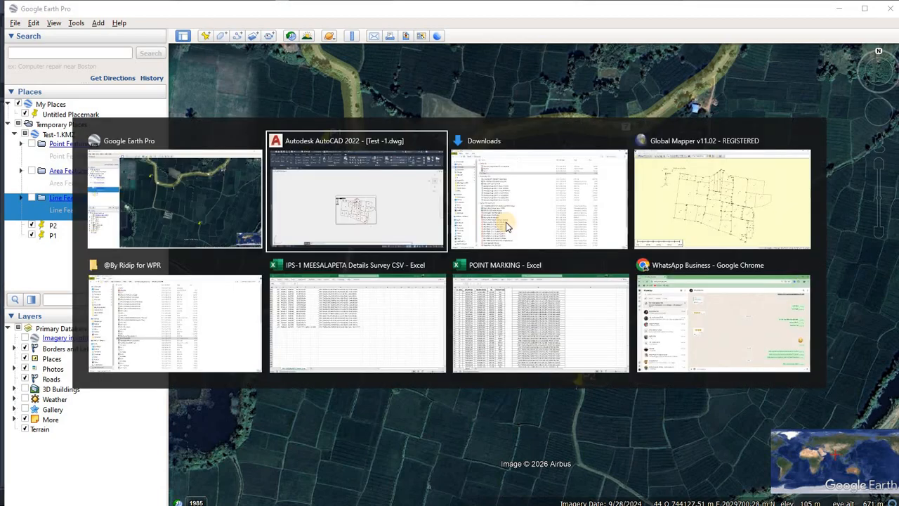
scroll(486, 288, up, 4)
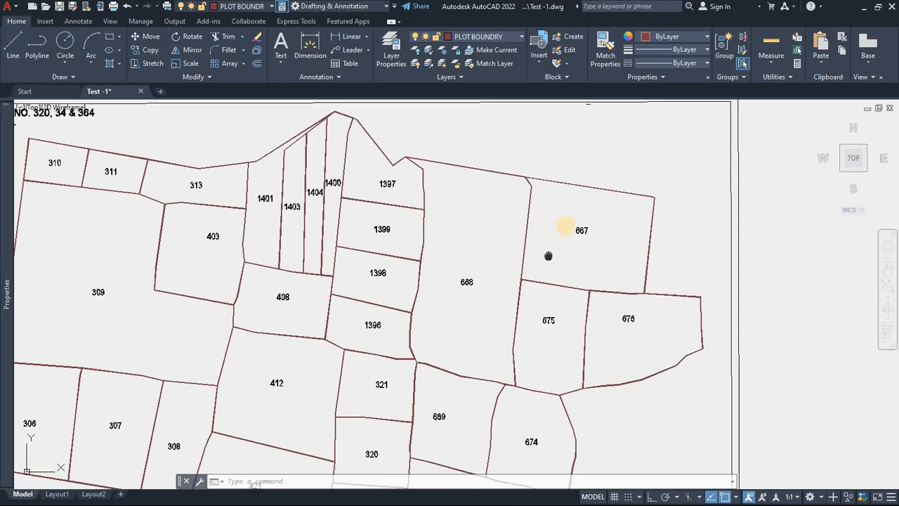
scroll(583, 255, down, 4)
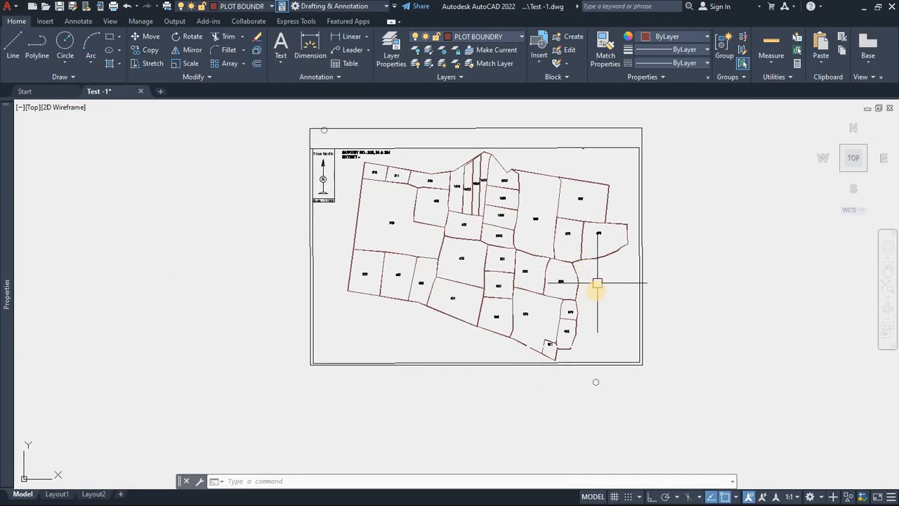
drag(597, 286, 592, 293)
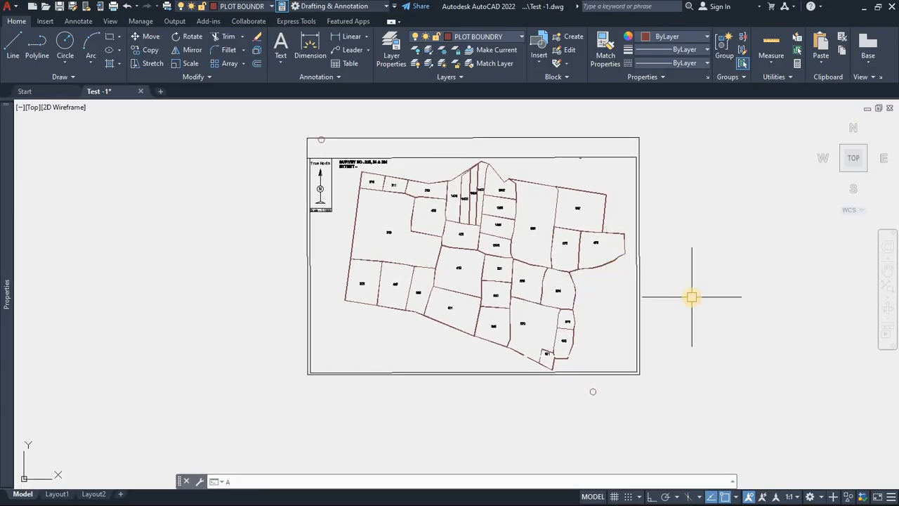
text(TT)
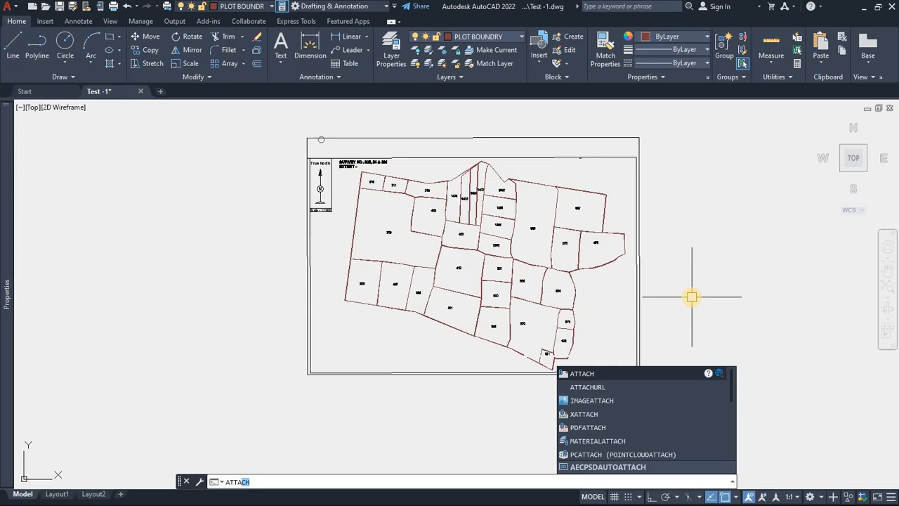
text(A)
key(Return)
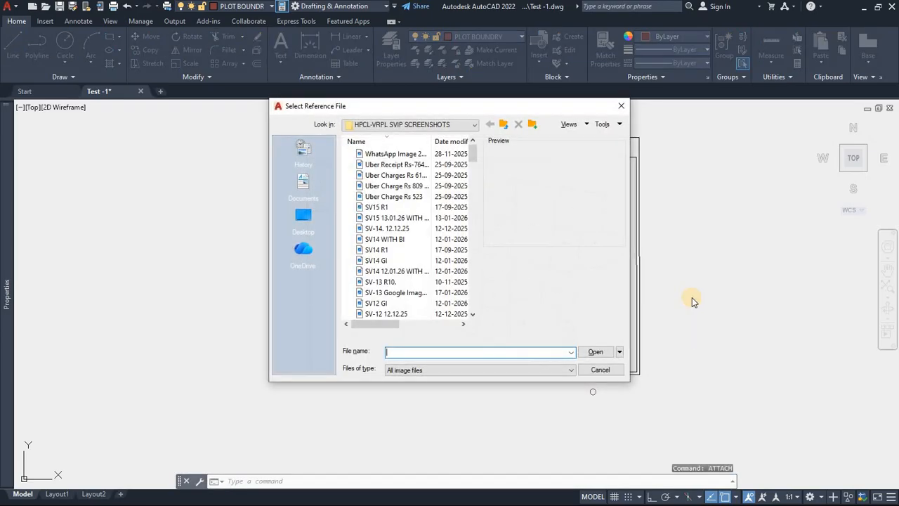
click(303, 218)
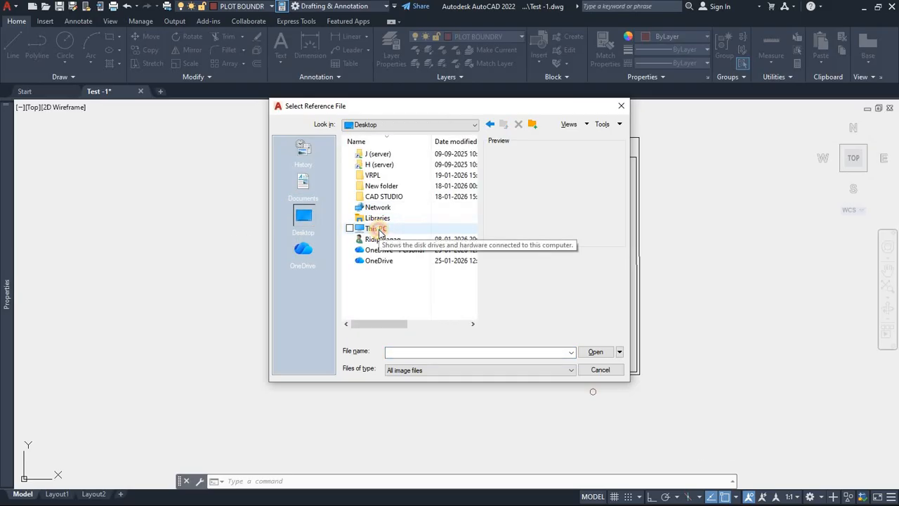
double_click(376, 228)
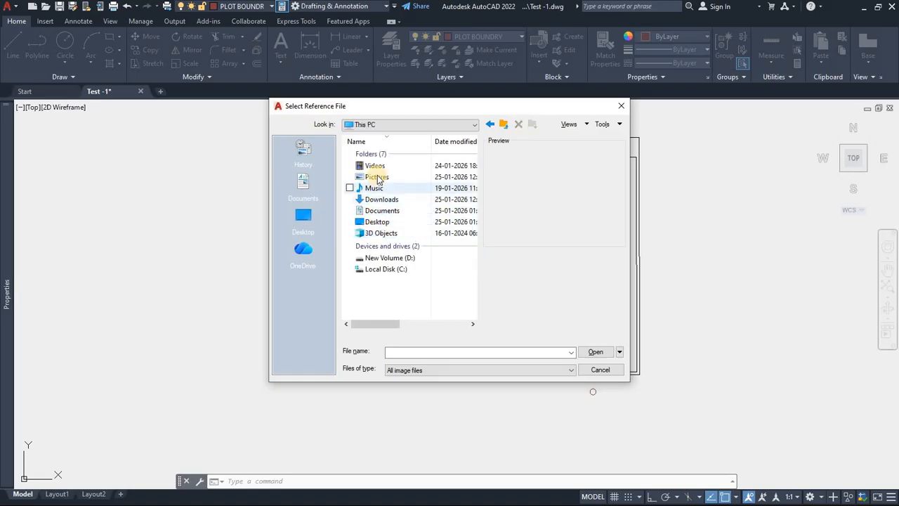
double_click(373, 176)
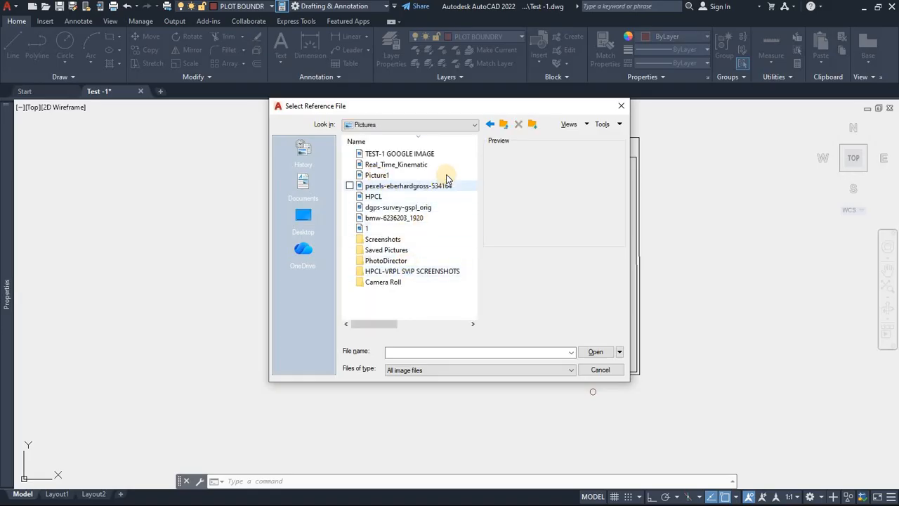
Step: Show the files as extra large icons, widen the file dialog and open TEST-1 GOOGLE IMAGE as the reference image
right_click(463, 154)
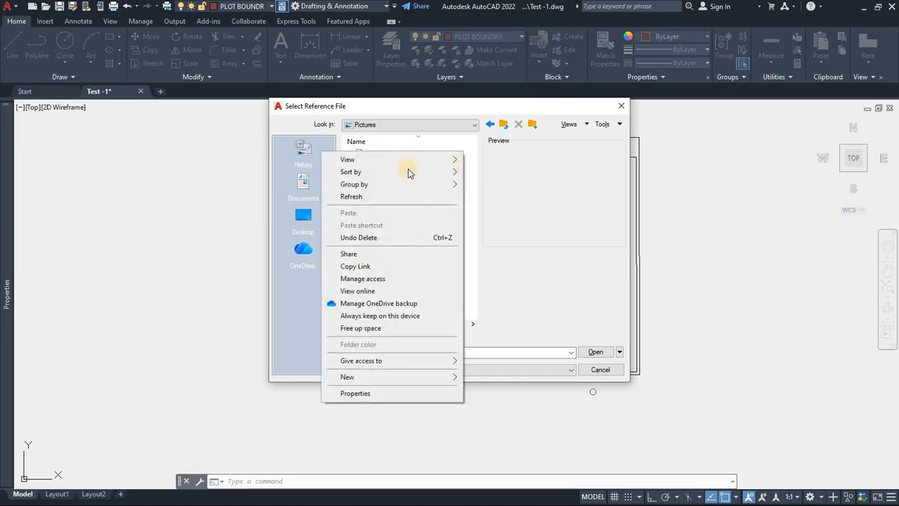
mouse_move(381, 160)
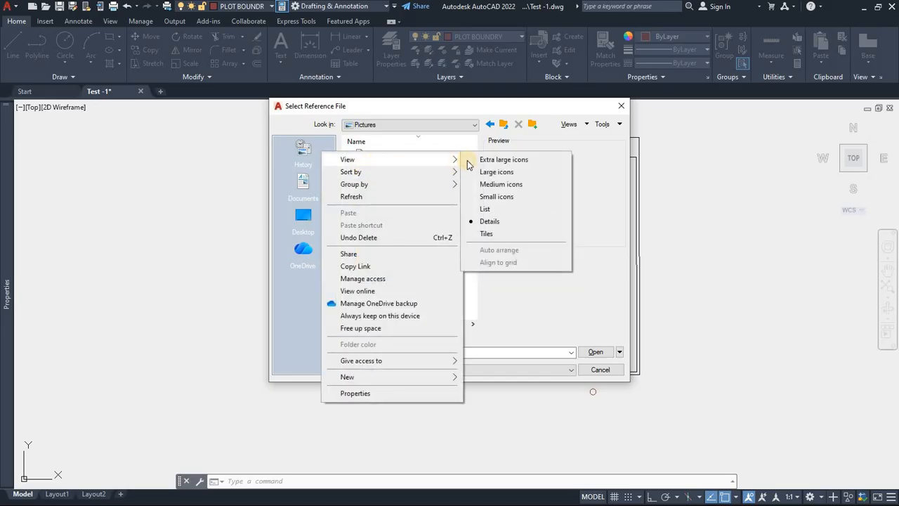
click(503, 160)
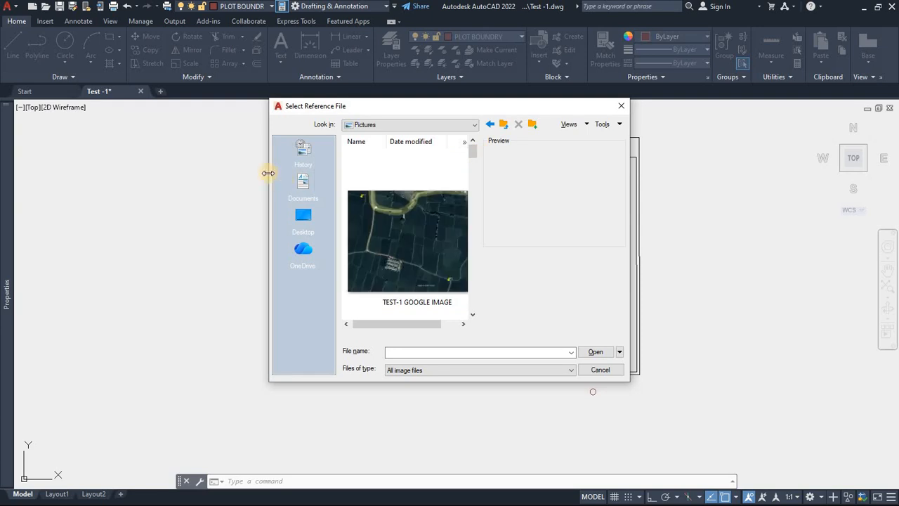
drag(268, 173, 121, 173)
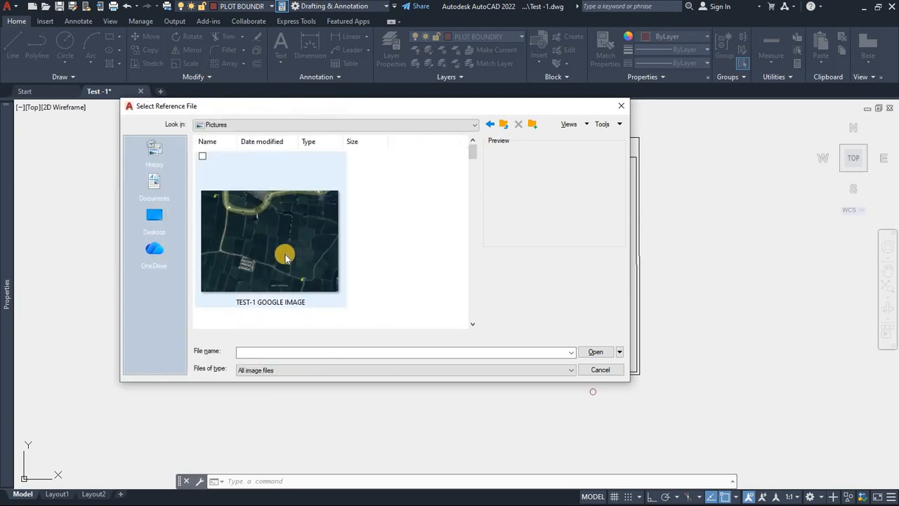
click(269, 232)
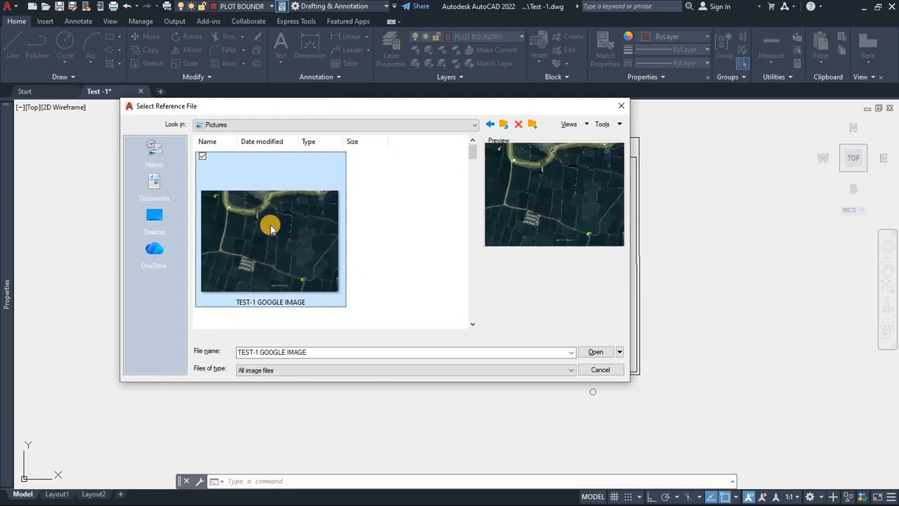
click(599, 353)
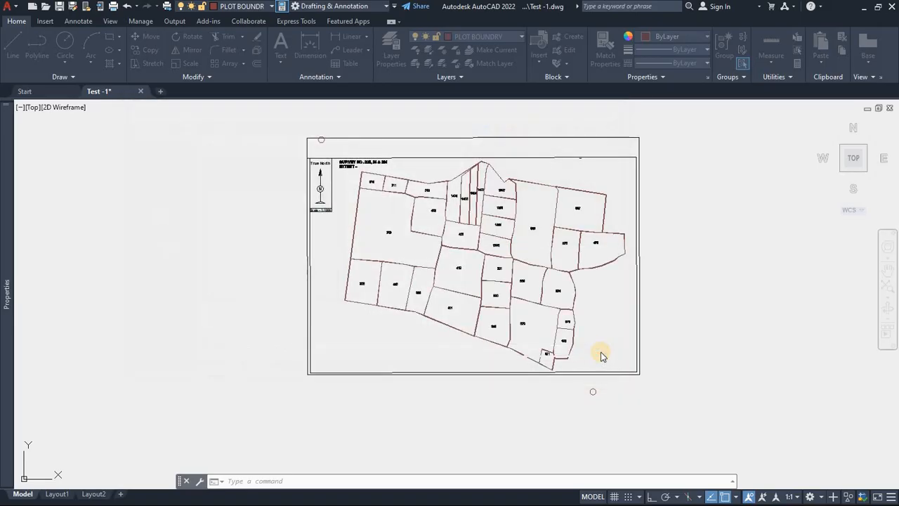
Step: Insert the attached image in the empty area southwest of the layout frame with a scale factor of 1
click(461, 341)
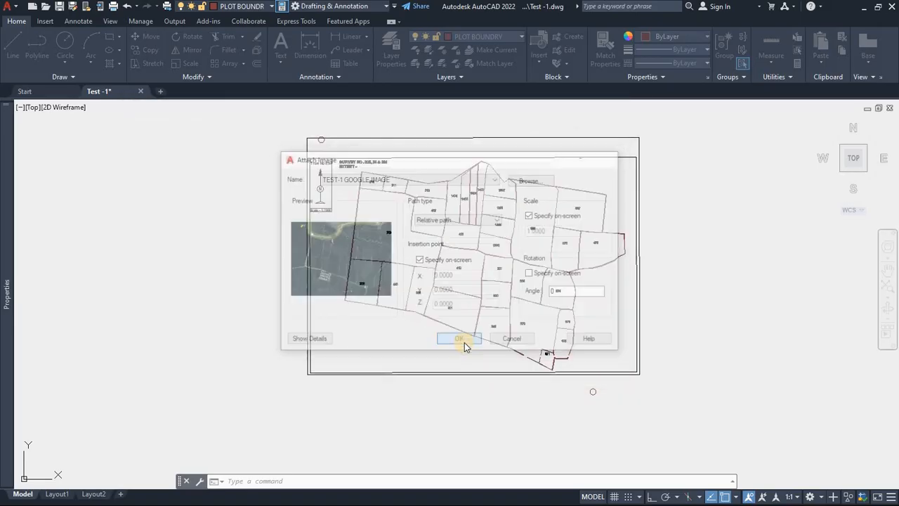
click(191, 405)
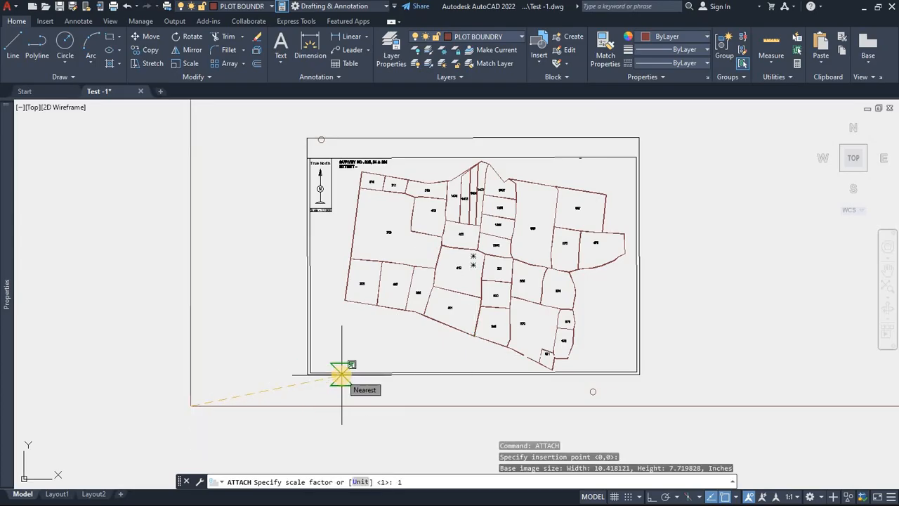
key(Return)
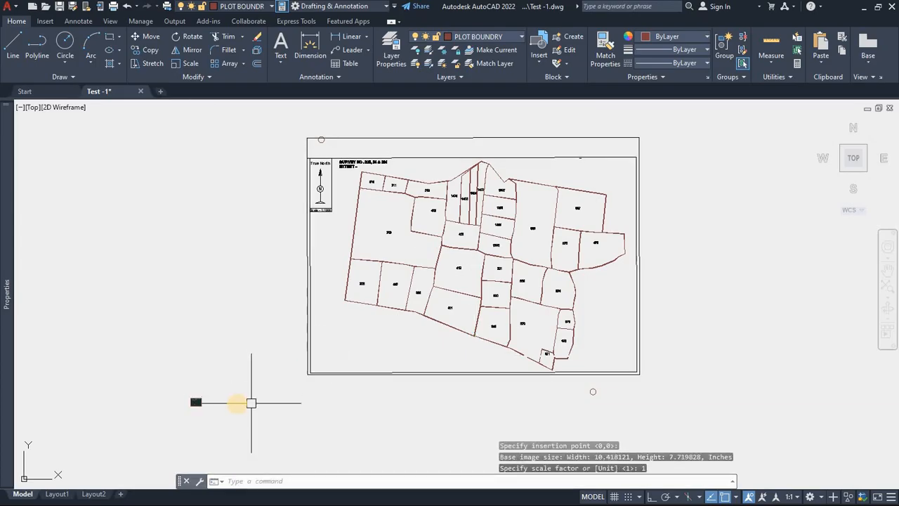
Step: Scale the attached satellite image by a factor of 100 about its lower-right corner
drag(250, 389, 258, 380)
scroll(232, 379, up, 6)
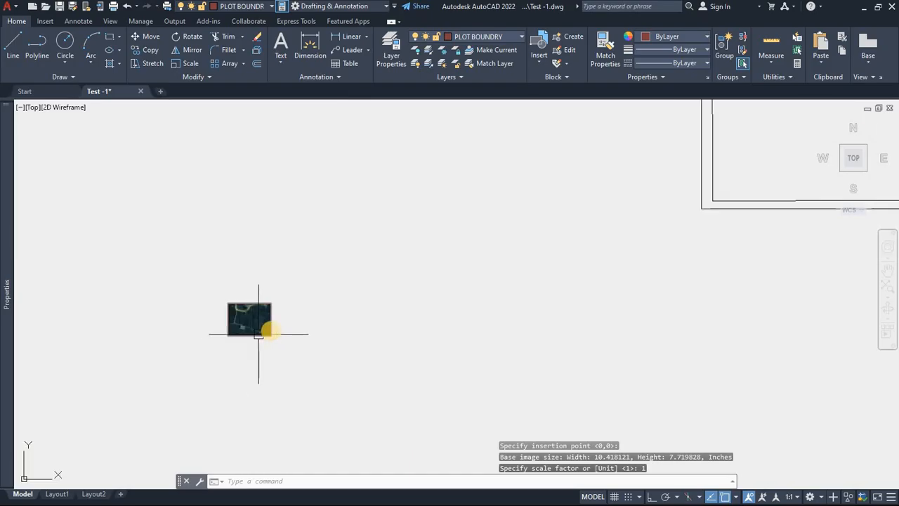
click(269, 331)
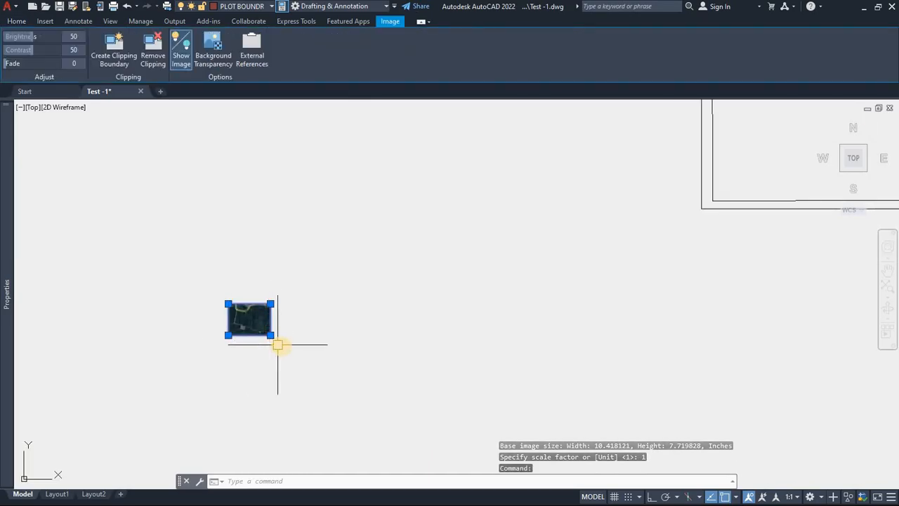
text(s)
key(Return)
click(271, 334)
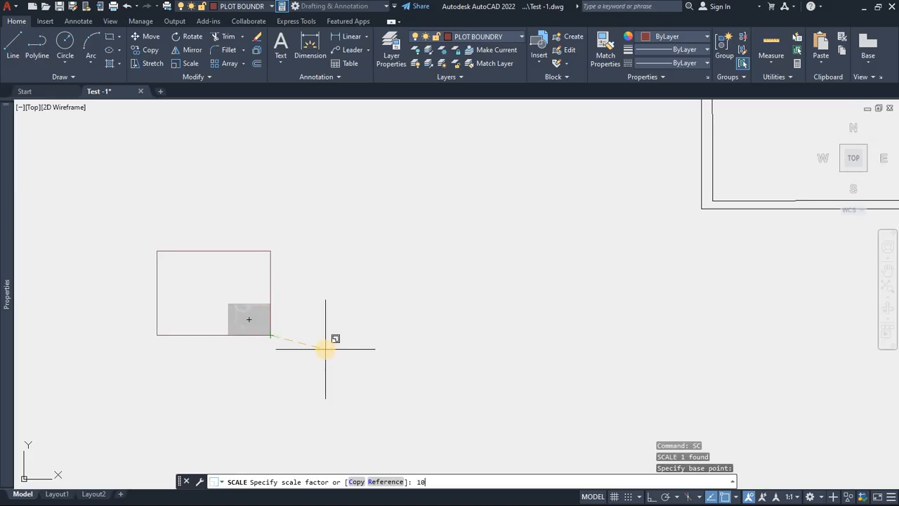
key(Return)
scroll(363, 335, down, 5)
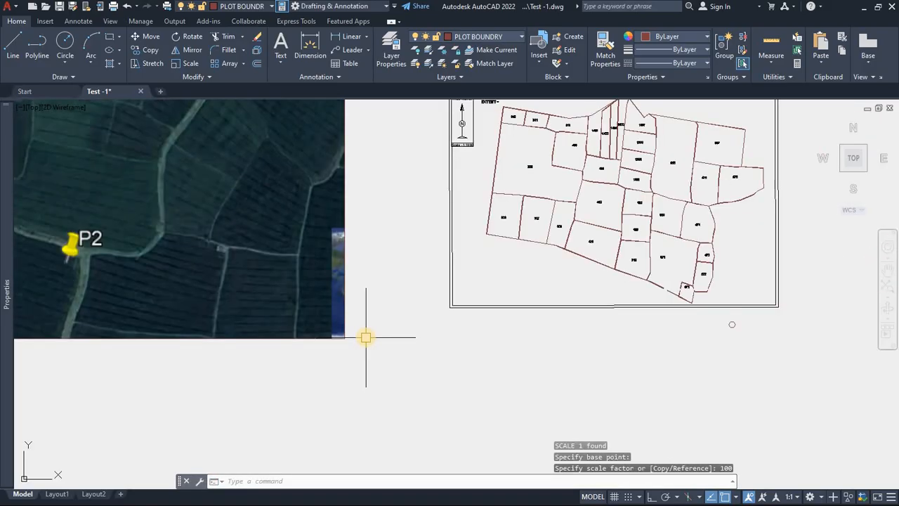
drag(365, 341, 349, 337)
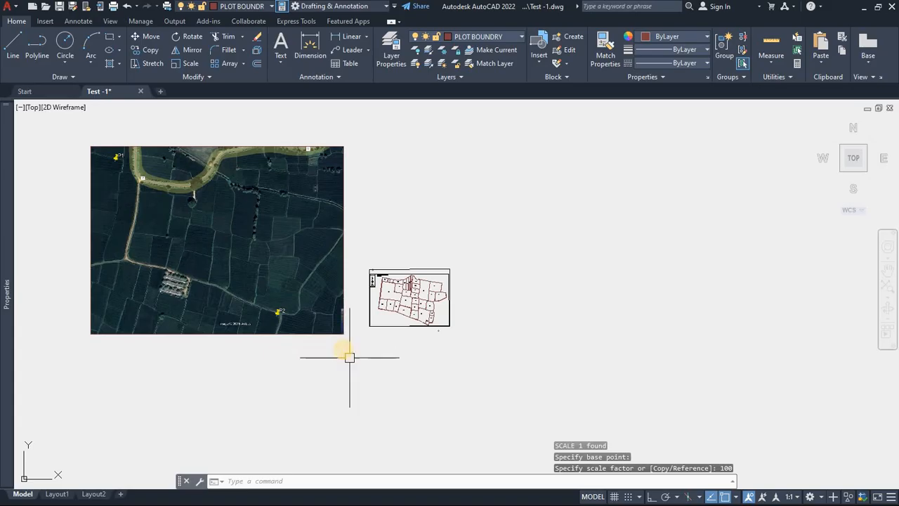
Step: Move the satellite image from the tip of the P2 pin to the center of the reference circle just southeast of the layout frame
click(323, 334)
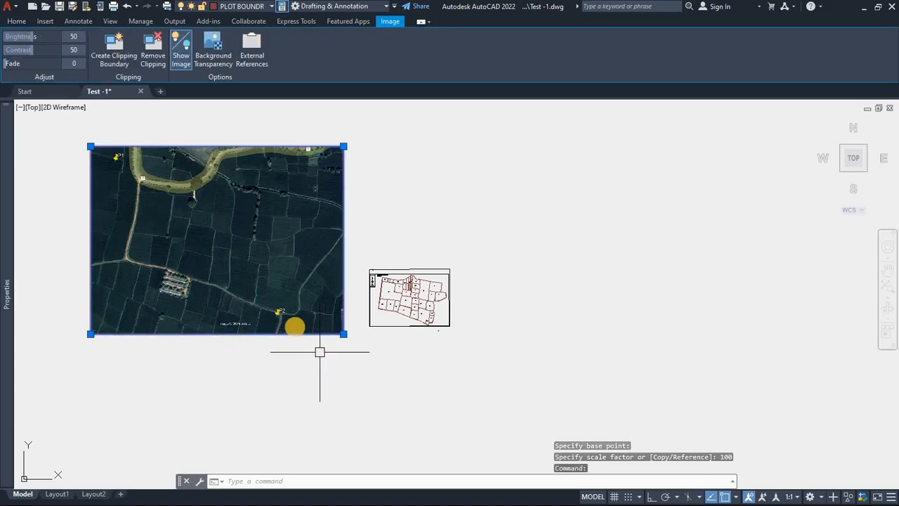
scroll(292, 320, up, 4)
scroll(283, 337, down, 4)
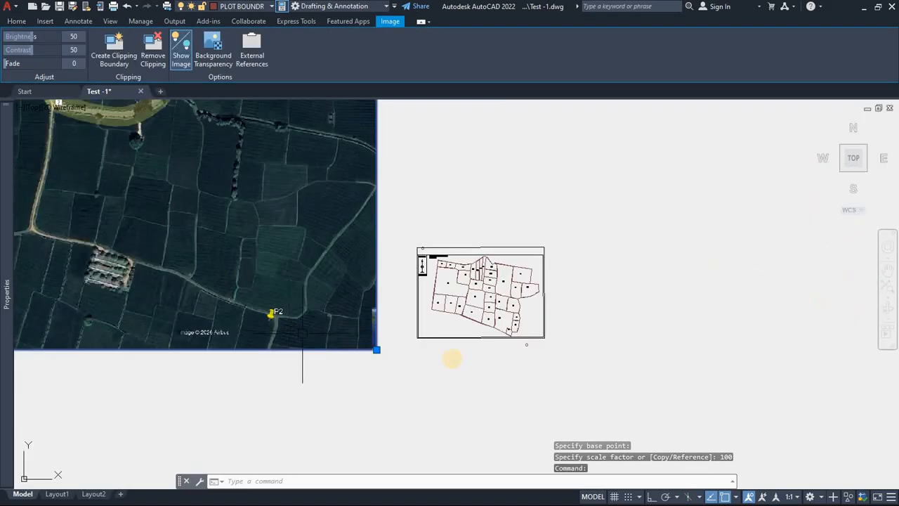
scroll(521, 351, up, 5)
scroll(489, 355, down, 6)
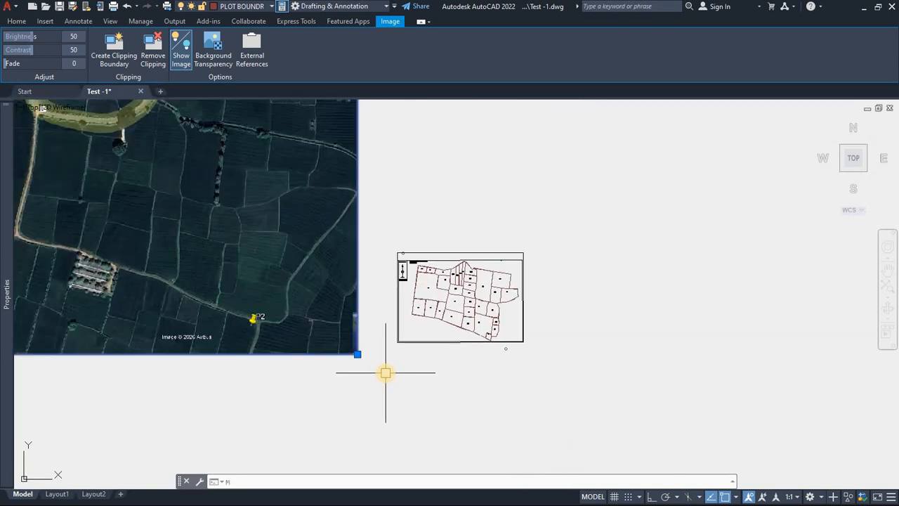
key(Return)
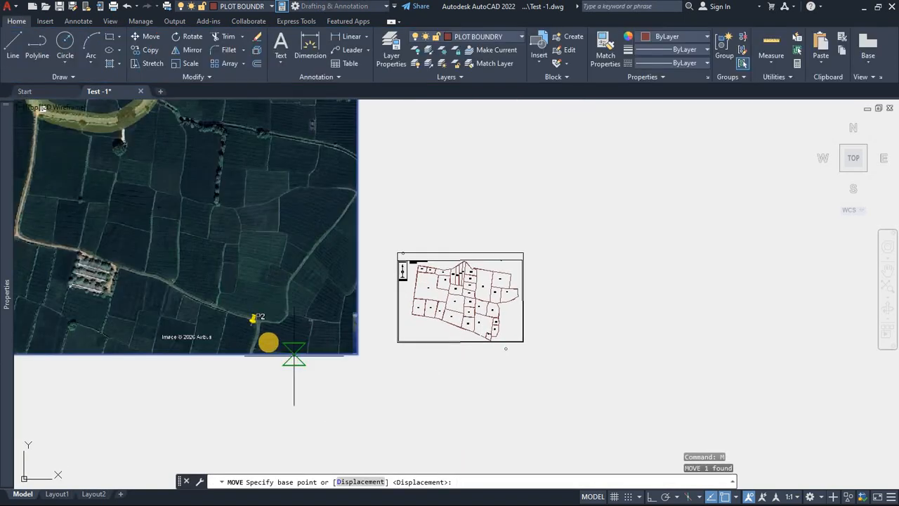
scroll(257, 321, up, 5)
scroll(301, 287, up, 4)
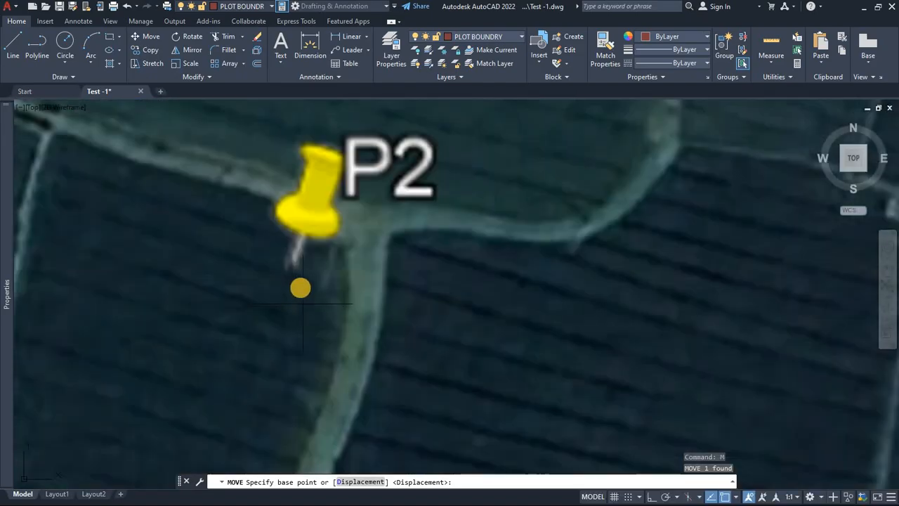
click(291, 269)
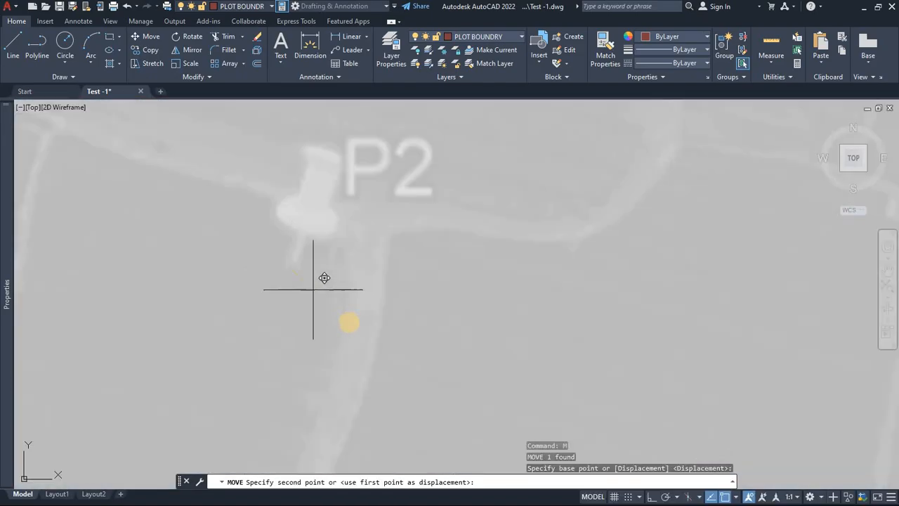
scroll(321, 277, down, 10)
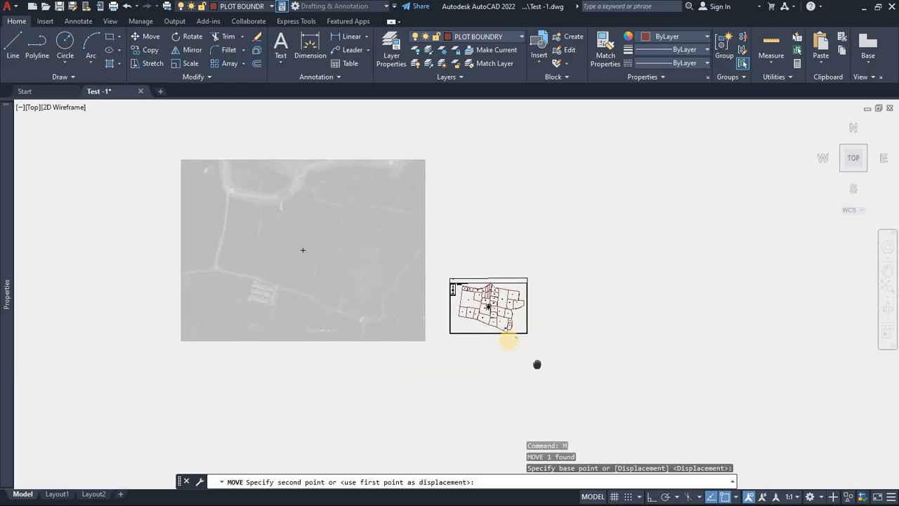
scroll(534, 344, up, 6)
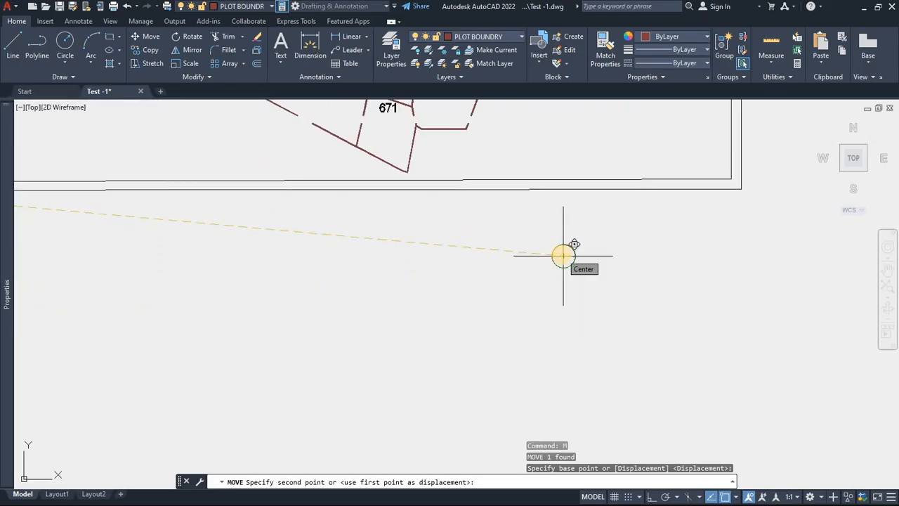
click(564, 256)
Step: Start scaling the satellite image, using the center of the reference circle at the tip of the P2 pin as base point
scroll(534, 316, down, 4)
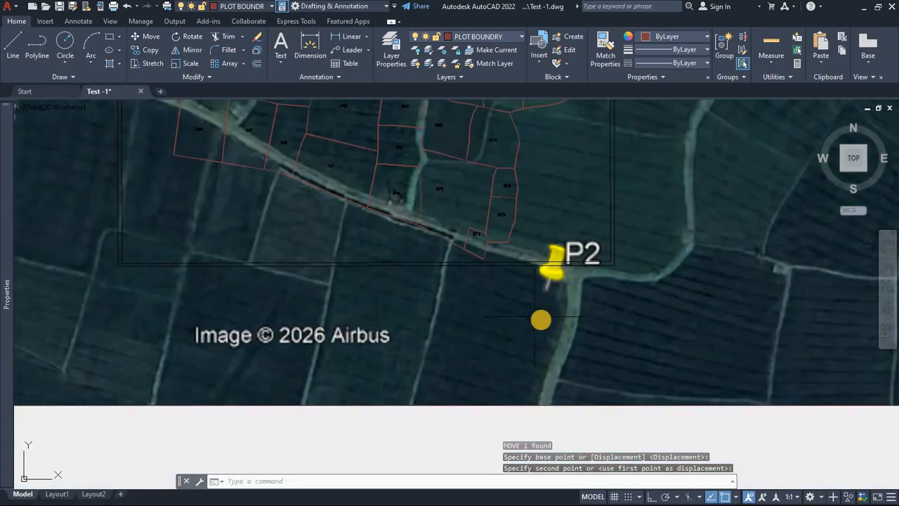
scroll(543, 321, down, 2)
scroll(570, 327, up, 4)
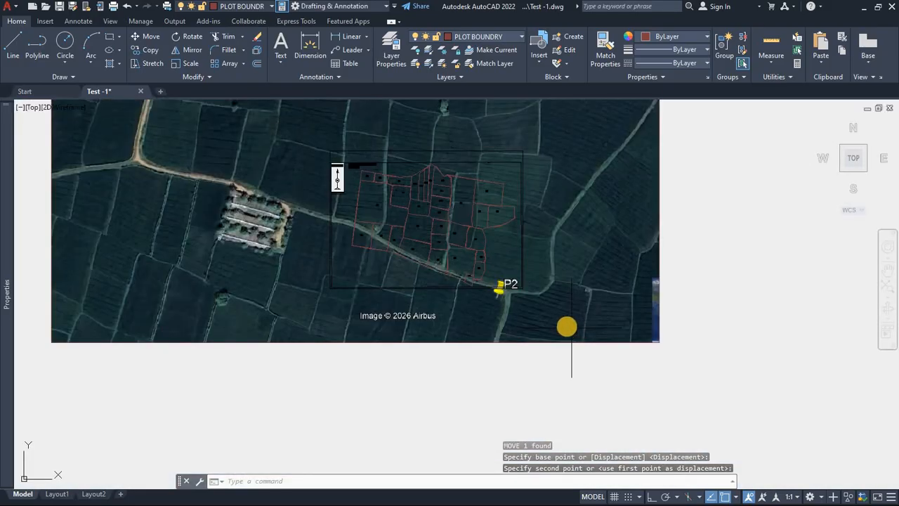
scroll(566, 321, down, 2)
scroll(636, 310, down, 2)
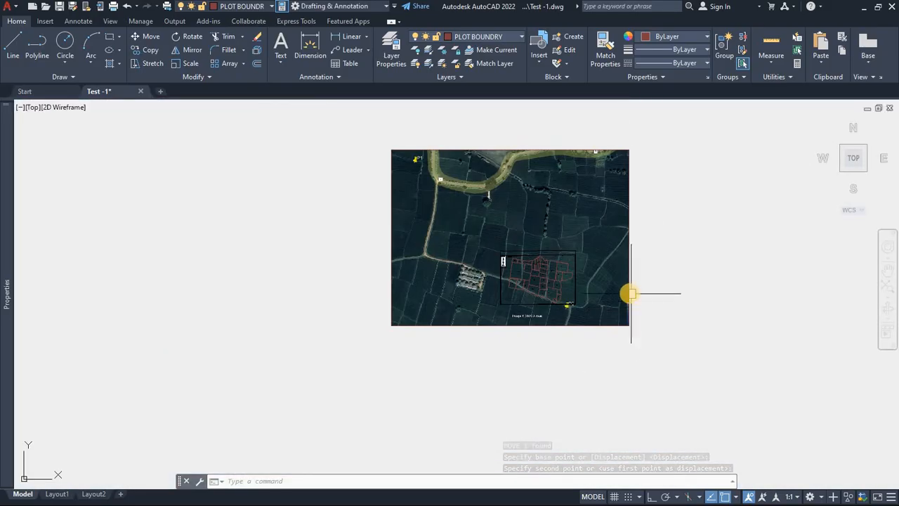
click(630, 294)
drag(679, 292, 607, 310)
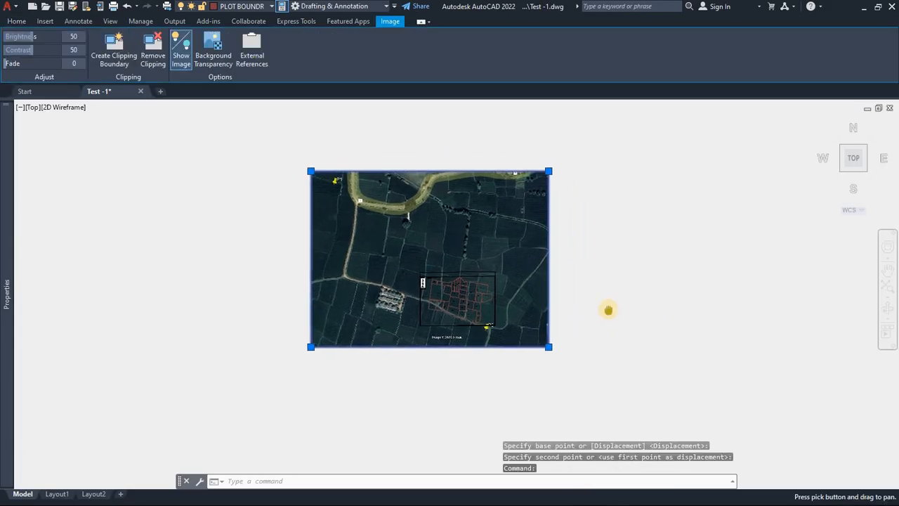
text(S)
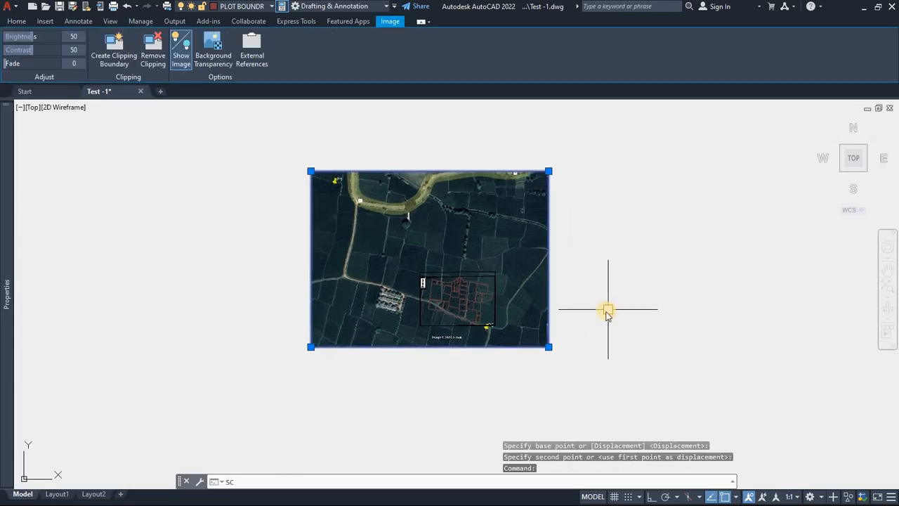
text(C)
key(Return)
scroll(396, 305, up, 5)
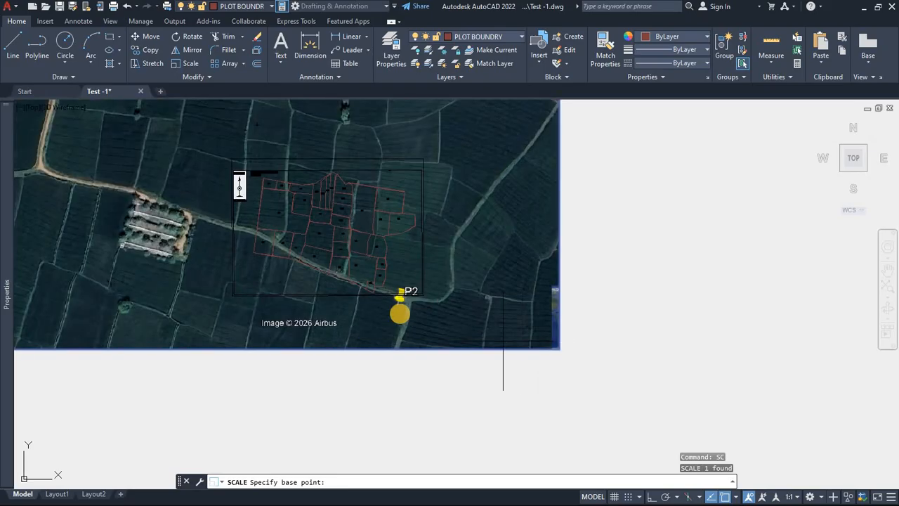
scroll(424, 318, up, 3)
scroll(433, 320, up, 3)
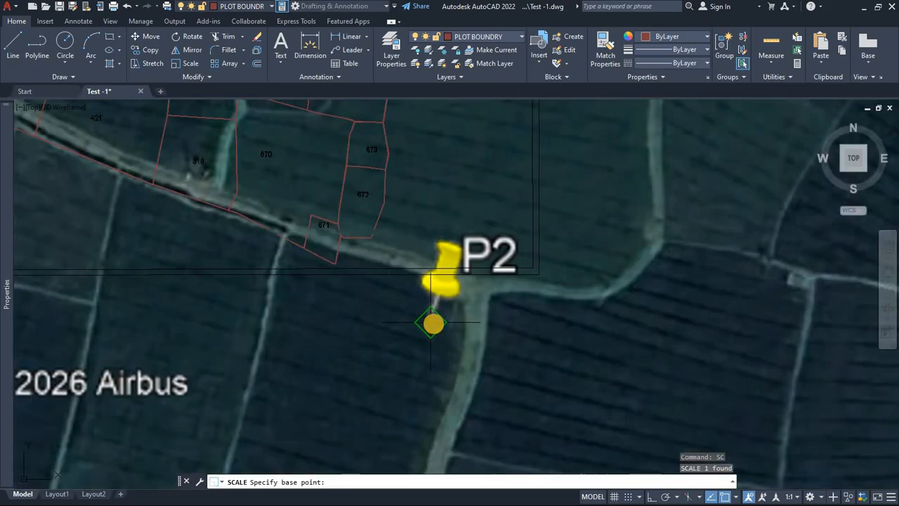
scroll(433, 321, up, 3)
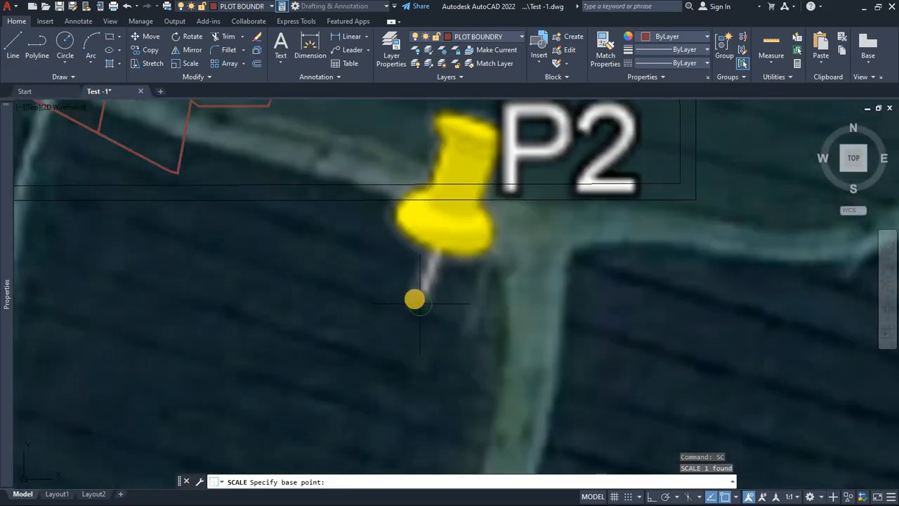
click(420, 303)
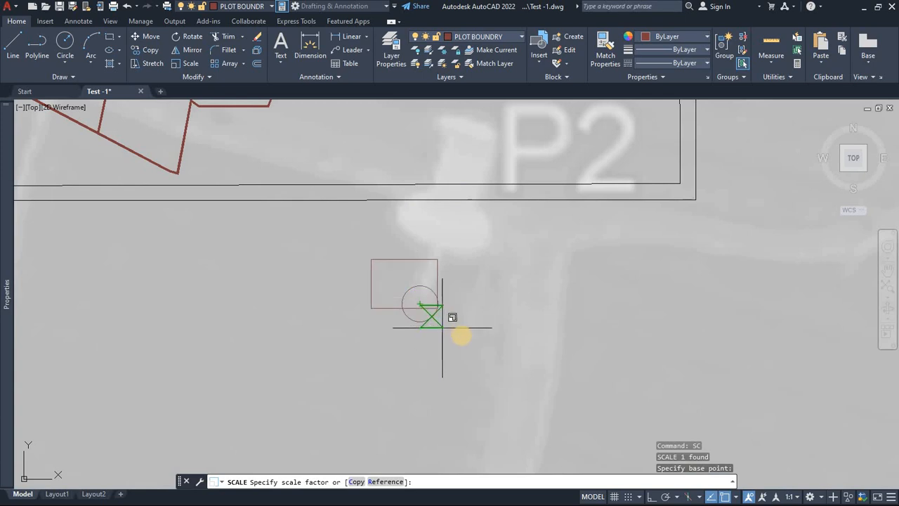
Step: Use the Reference option and define the reference length from the circle center at P2 to the tip of the P1 pin
scroll(495, 342, down, 3)
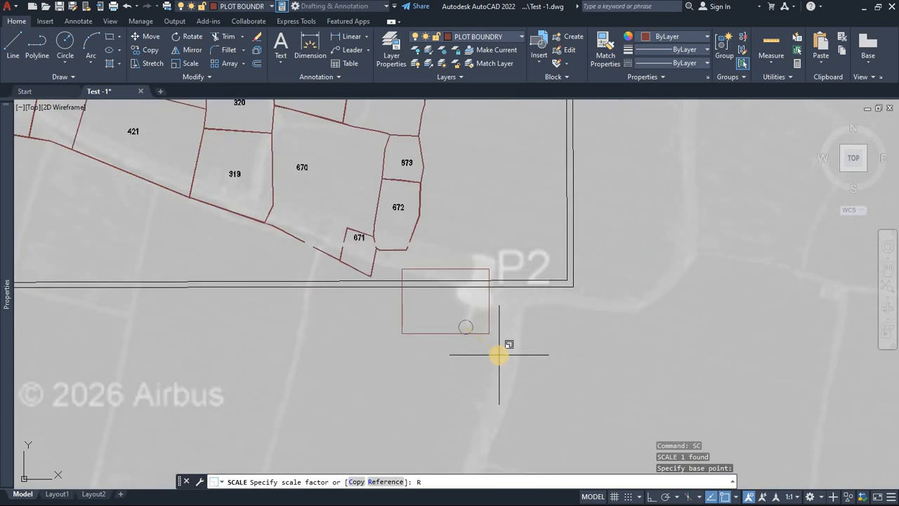
key(Return)
scroll(492, 328, down, 1)
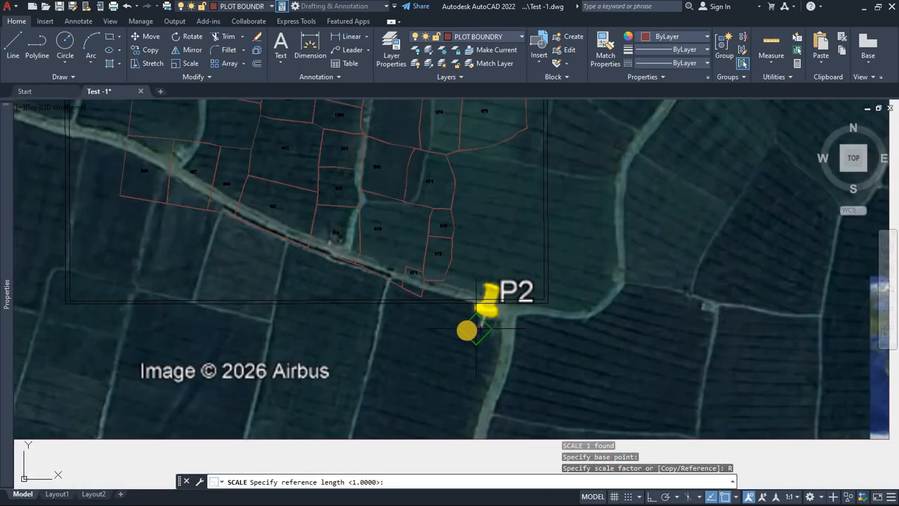
scroll(480, 330, up, 3)
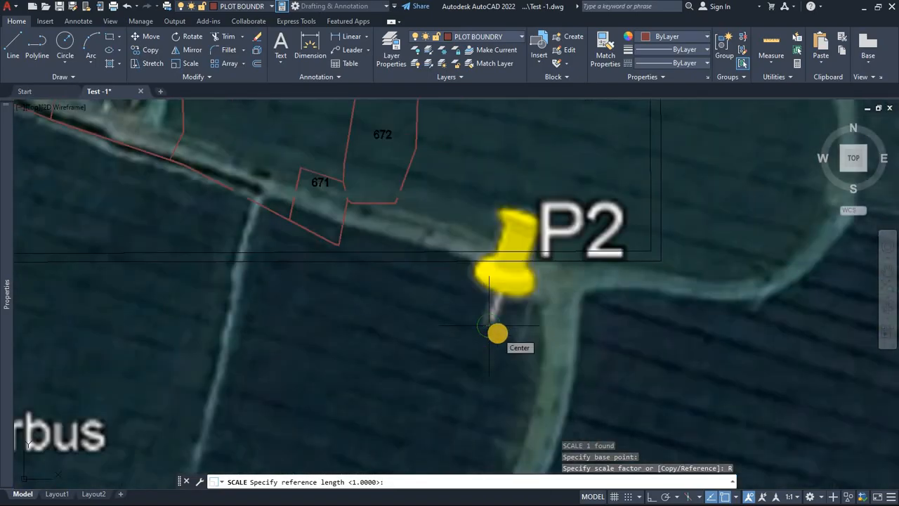
click(489, 324)
scroll(566, 344, down, 5)
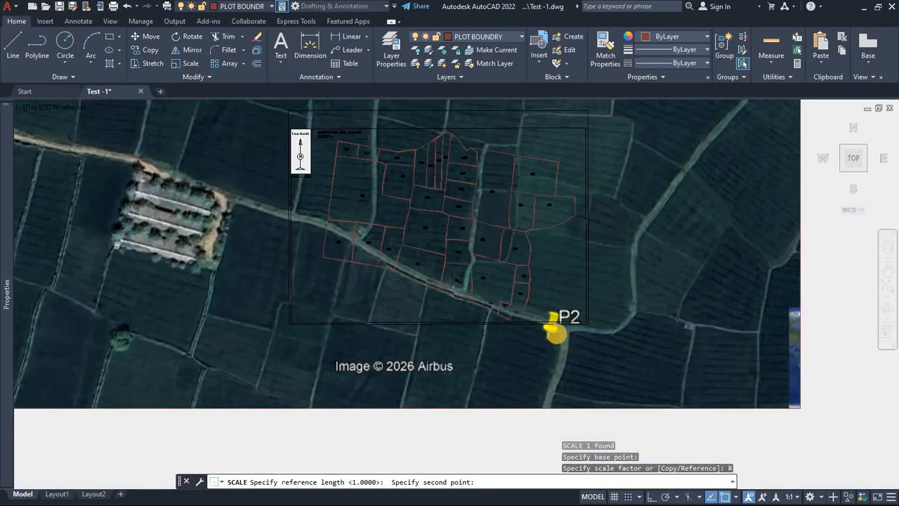
drag(340, 158, 396, 269)
scroll(386, 246, up, 6)
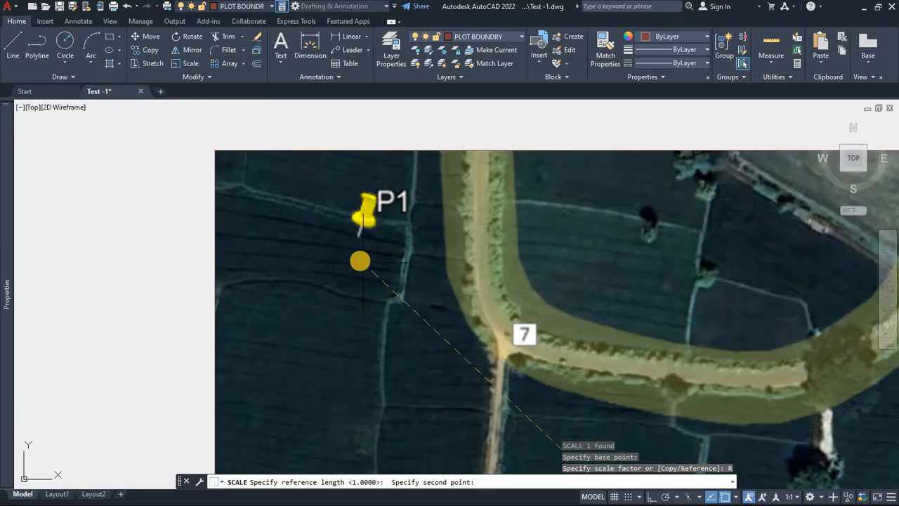
scroll(359, 250, up, 3)
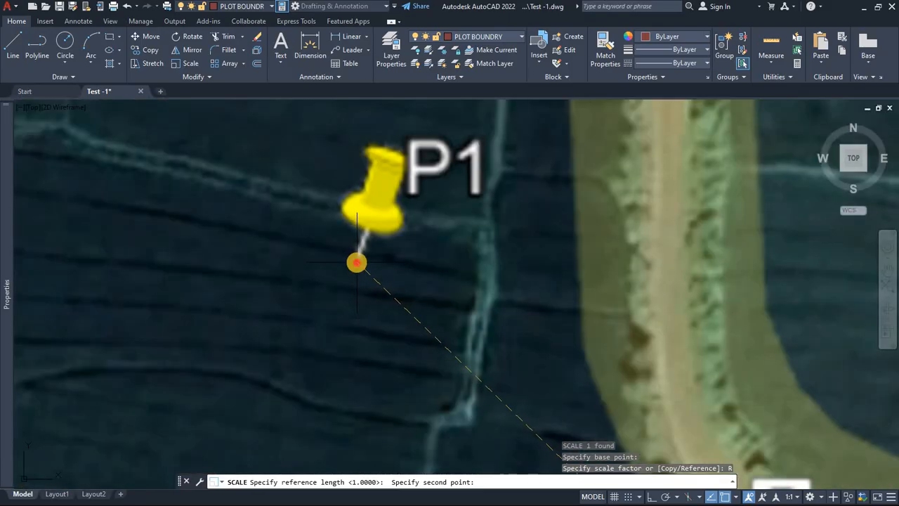
click(357, 262)
Step: Set the new length by picking the center of the reference circle near the layout frame's northwest corner
scroll(364, 271, down, 5)
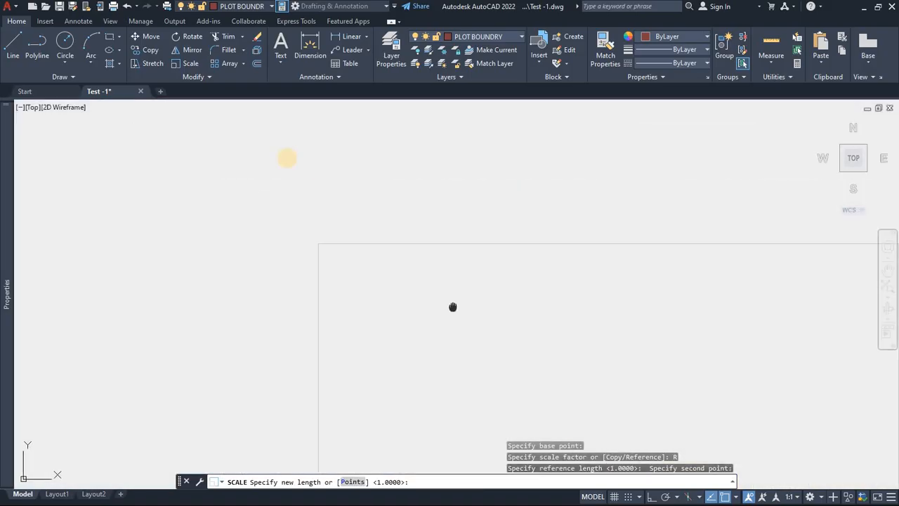
scroll(359, 256, up, 5)
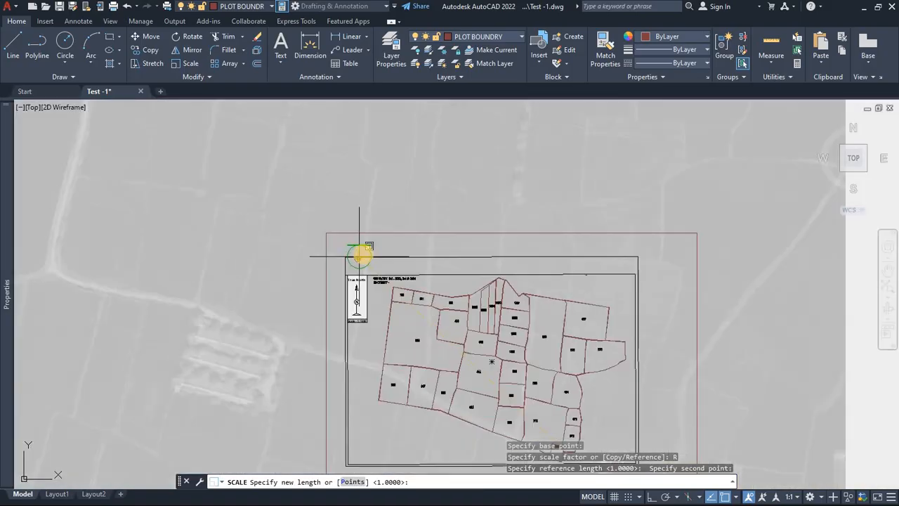
scroll(359, 258, up, 6)
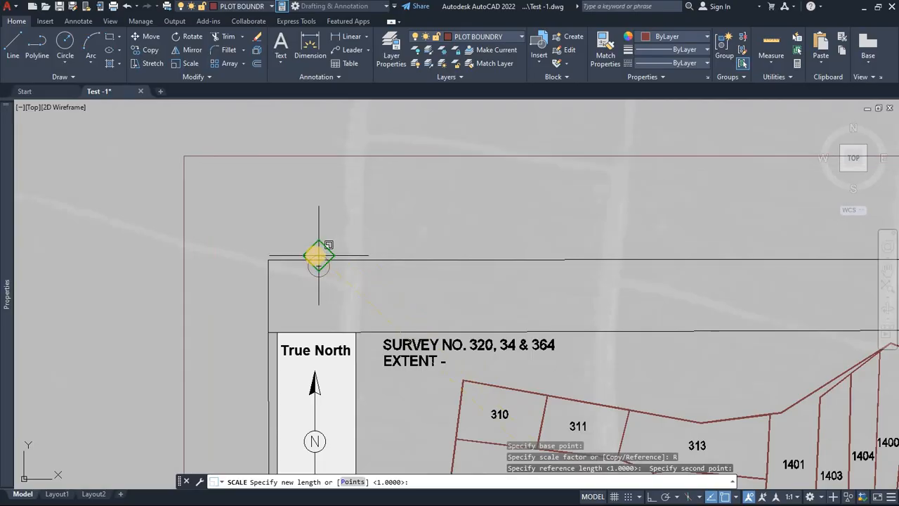
scroll(318, 267, up, 3)
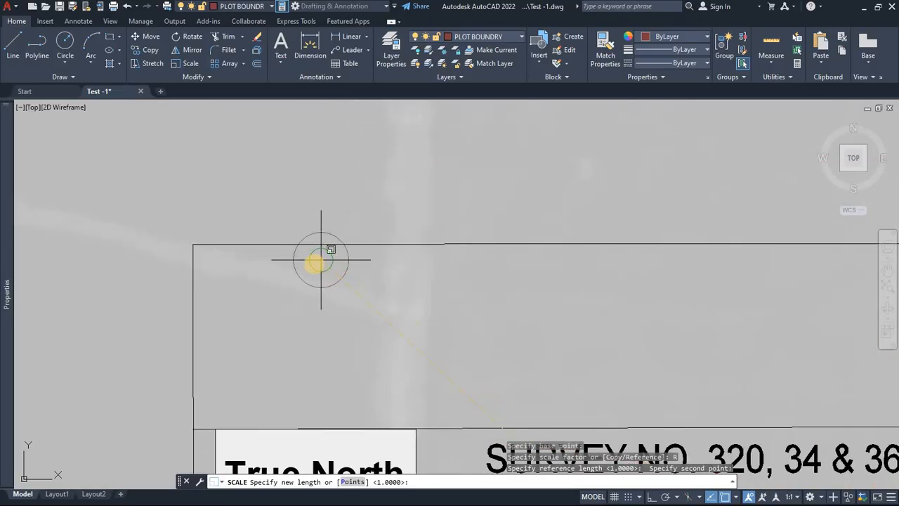
click(321, 259)
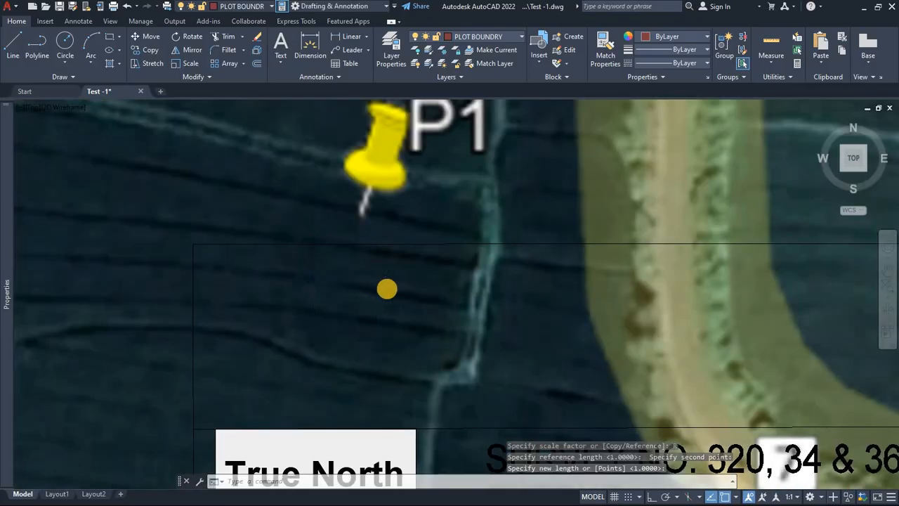
Step: Select the whole drawing, including the plot layout, frame, texts and satellite image, and set its color to Yellow
scroll(429, 287, down, 5)
drag(508, 286, 390, 201)
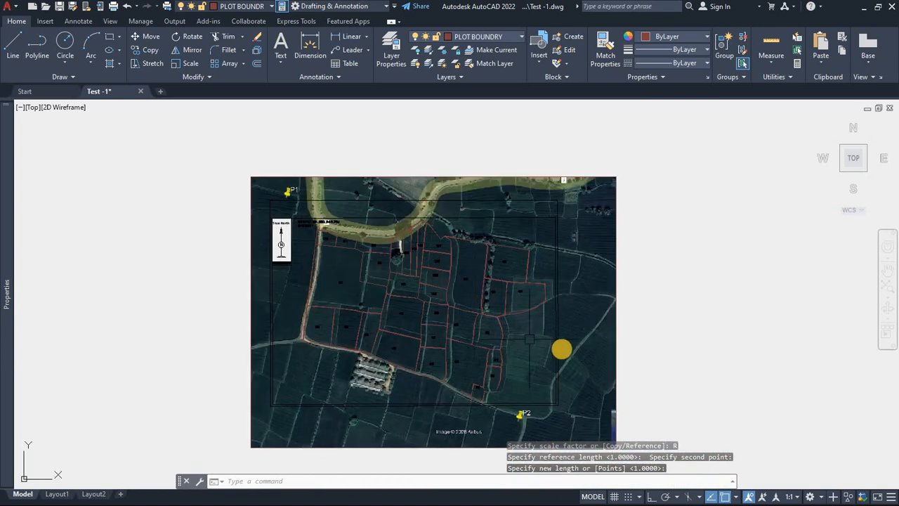
mouse_move(583, 328)
mouse_down()
mouse_move(620, 275)
mouse_move(618, 285)
mouse_move(598, 287)
mouse_up()
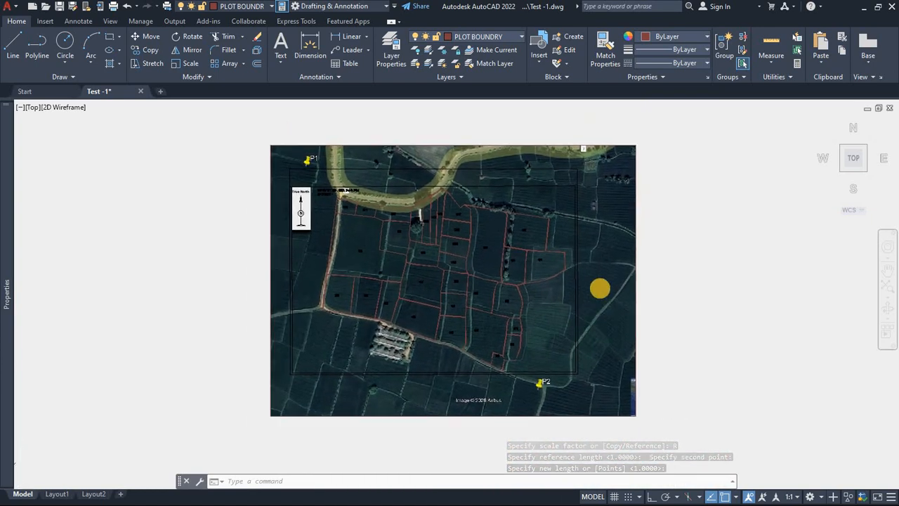
scroll(515, 251, down, 2)
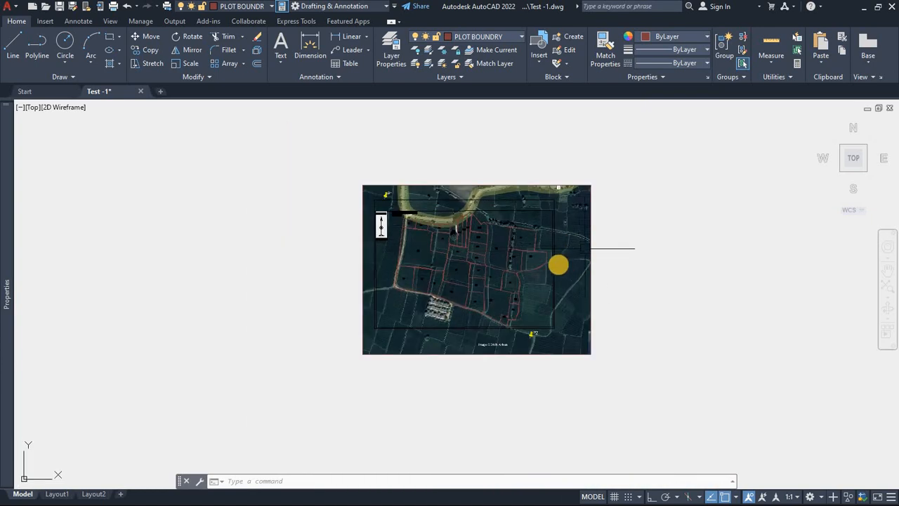
click(320, 152)
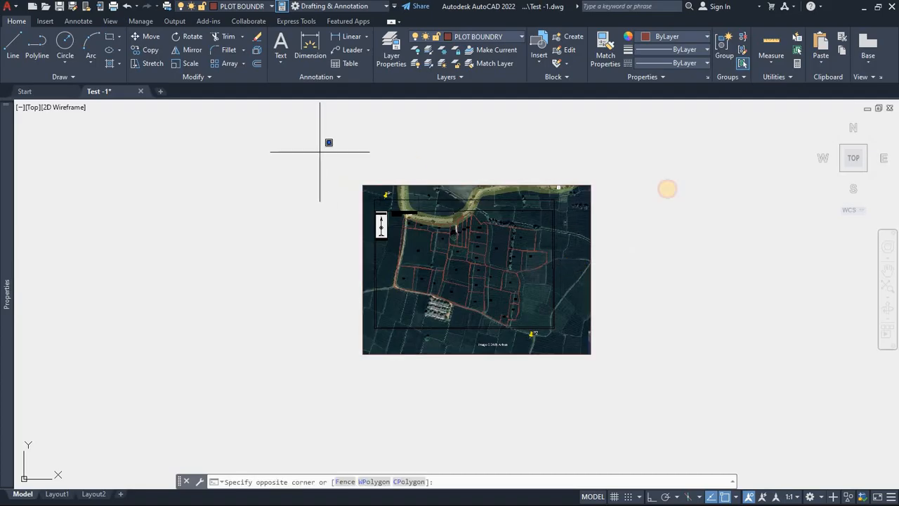
click(654, 399)
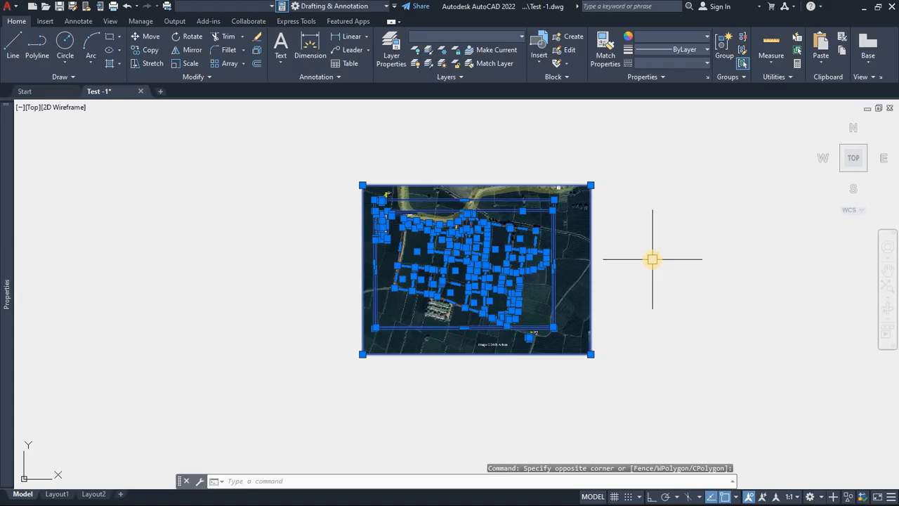
key(ctrl+1)
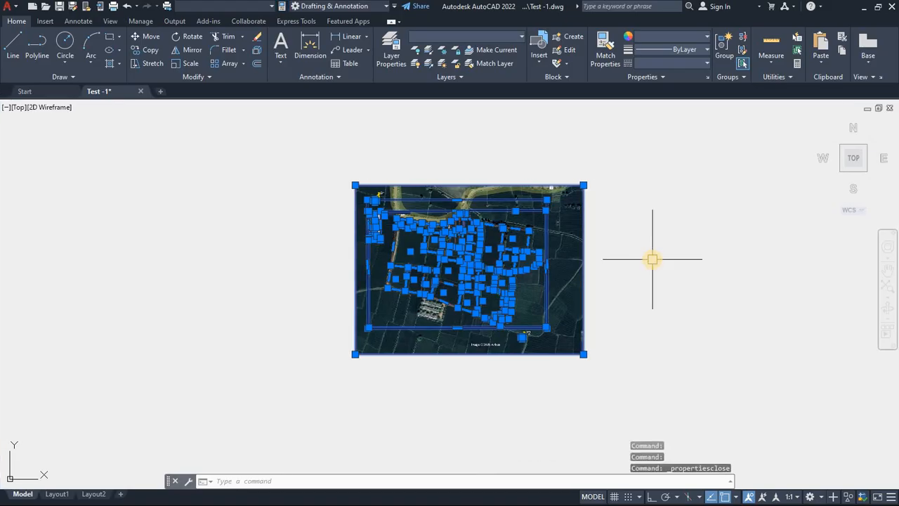
key(ctrl+1)
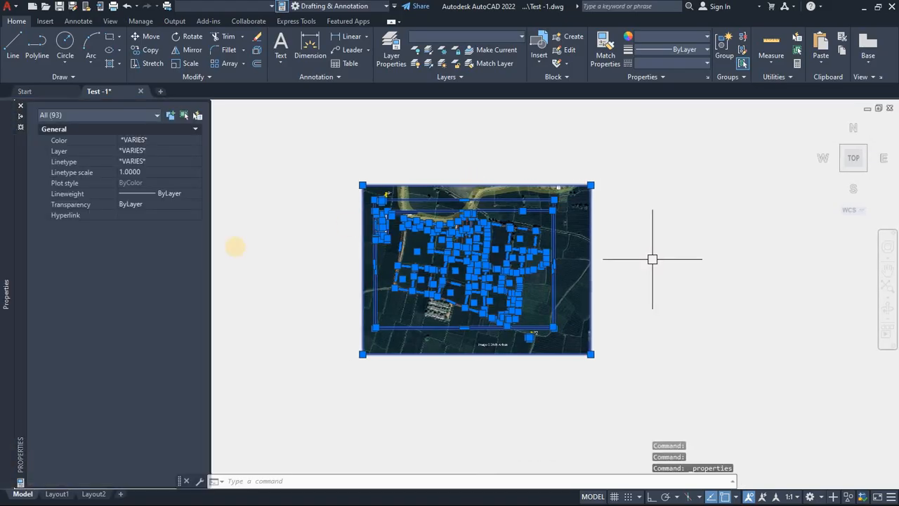
click(150, 142)
click(146, 140)
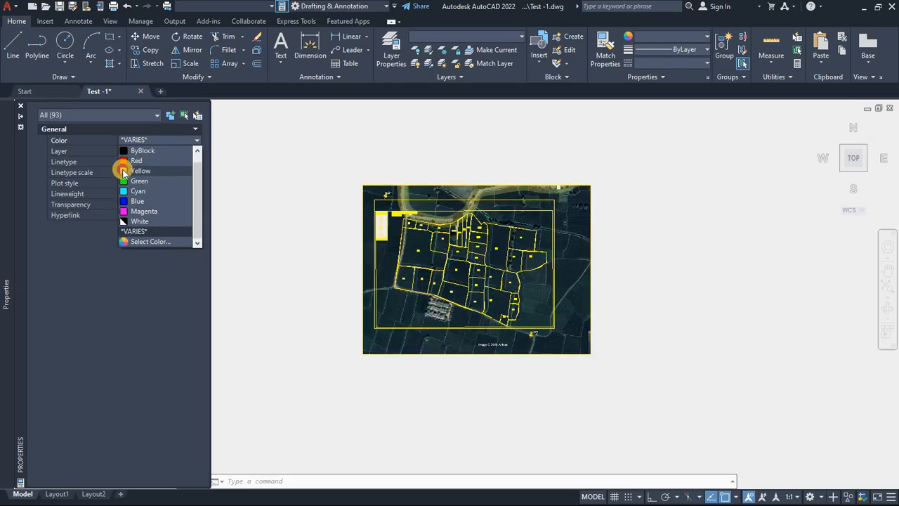
click(124, 173)
key(Escape)
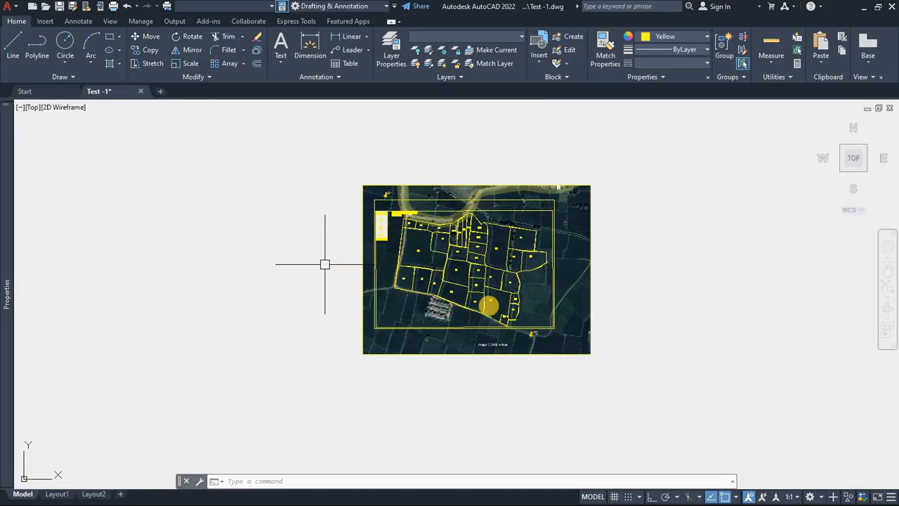
Step: Select all plot boundary polylines with SELECTSIMILAR, starting from the outline of plot 674, and set their color to Red
scroll(520, 290, up, 8)
scroll(618, 297, down, 6)
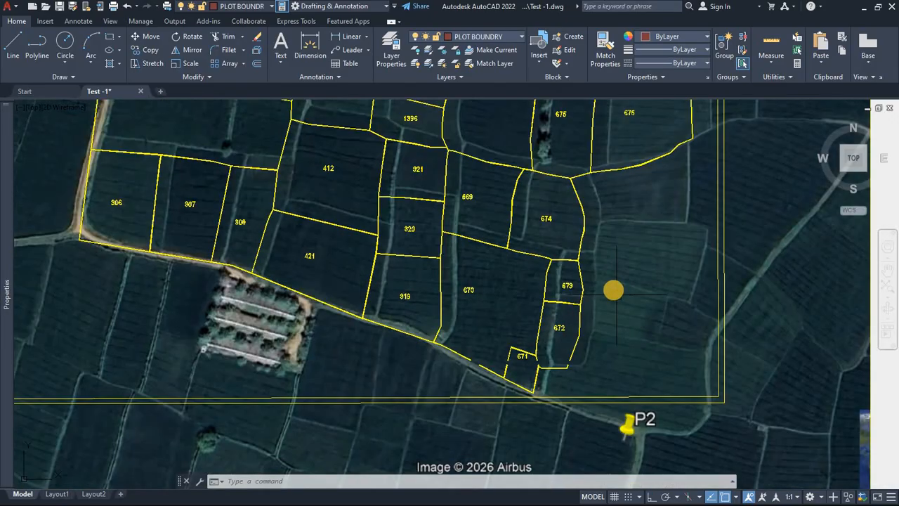
scroll(612, 285, up, 2)
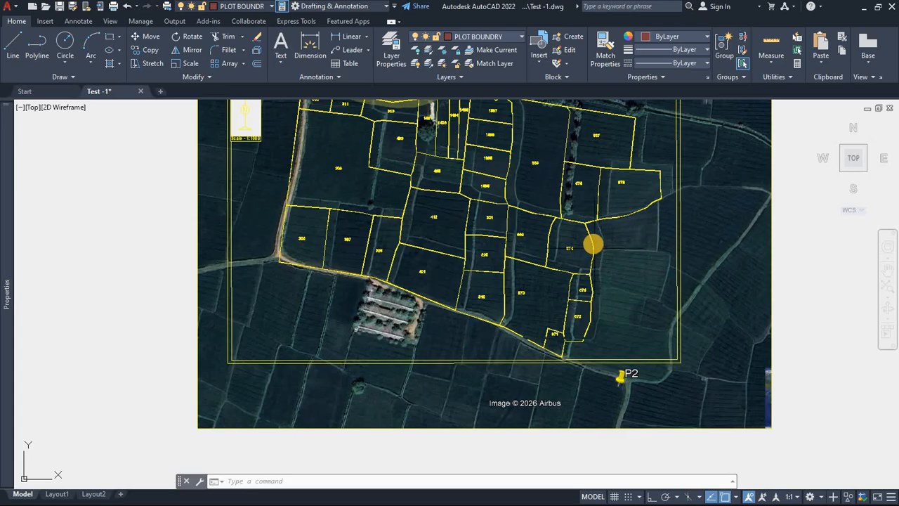
click(593, 243)
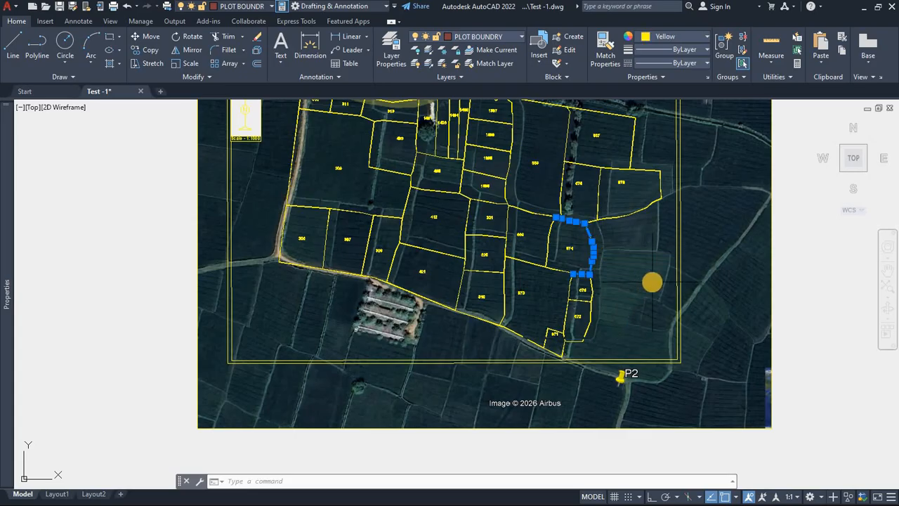
text(se)
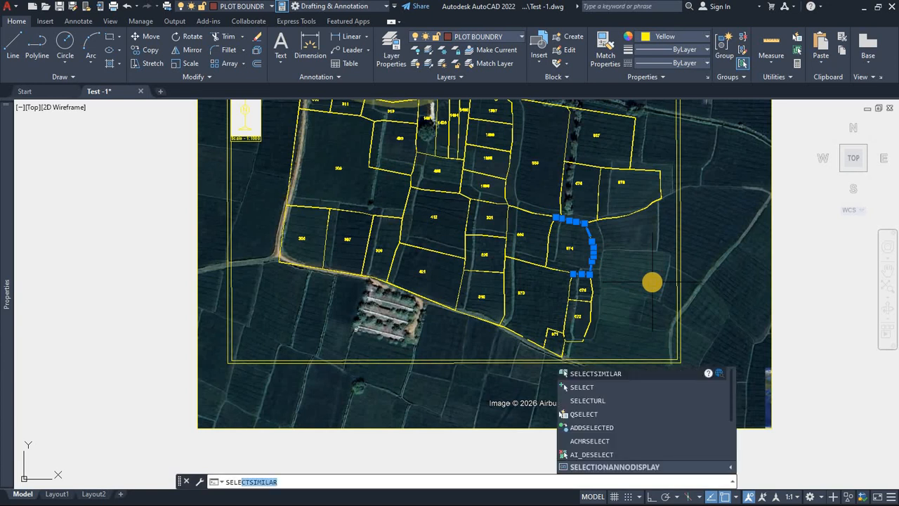
key(Return)
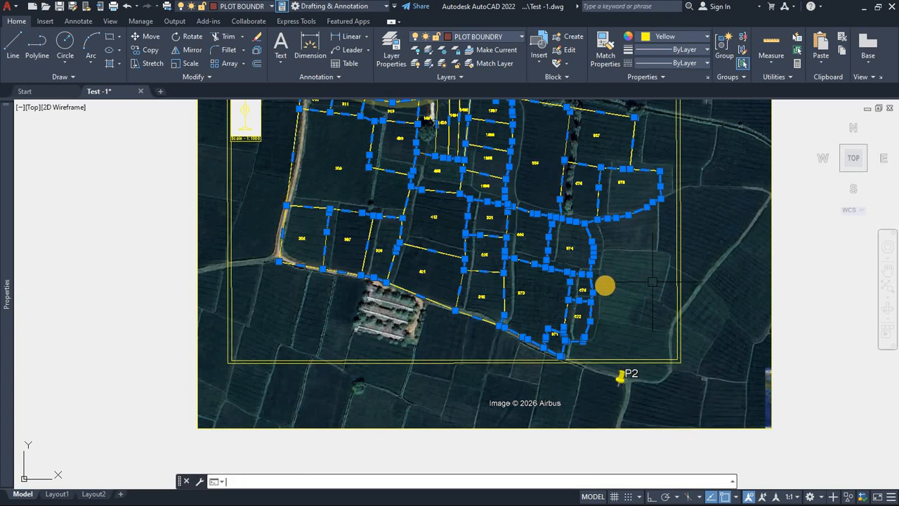
drag(641, 268, 638, 323)
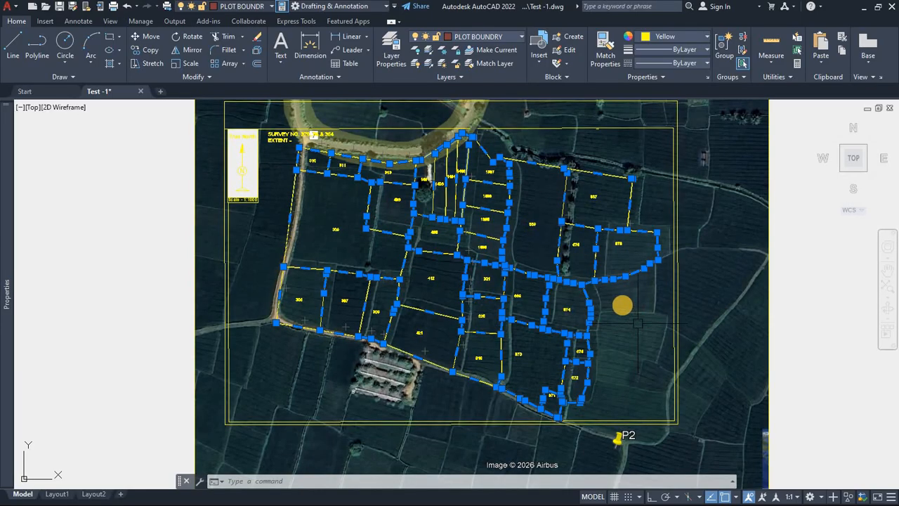
scroll(564, 230, up, 2)
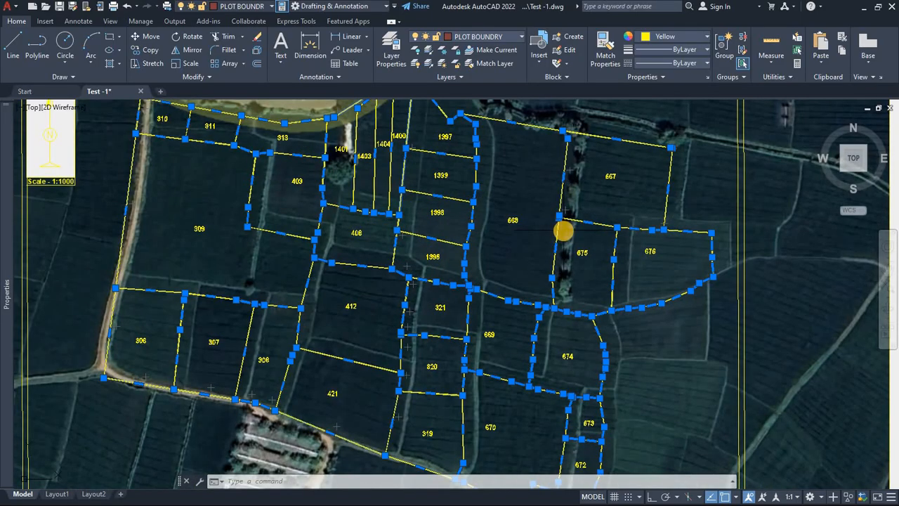
scroll(561, 236, down, 2)
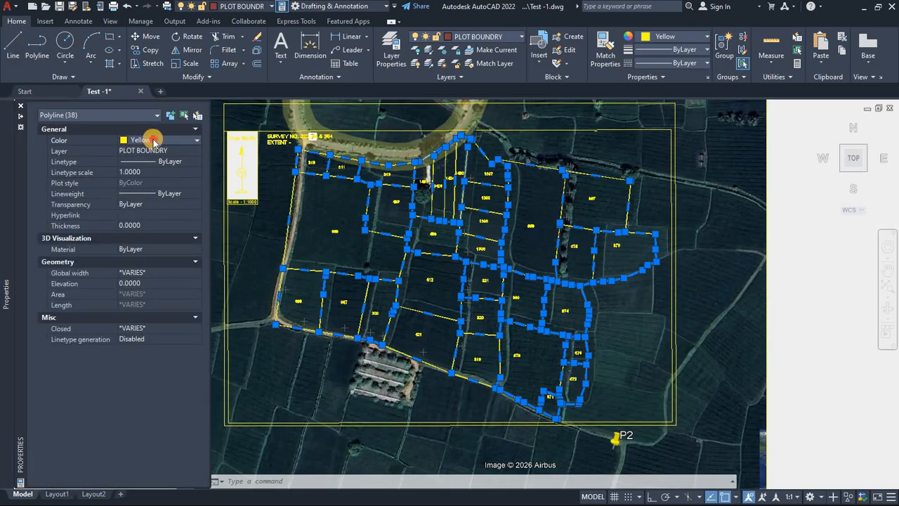
click(153, 140)
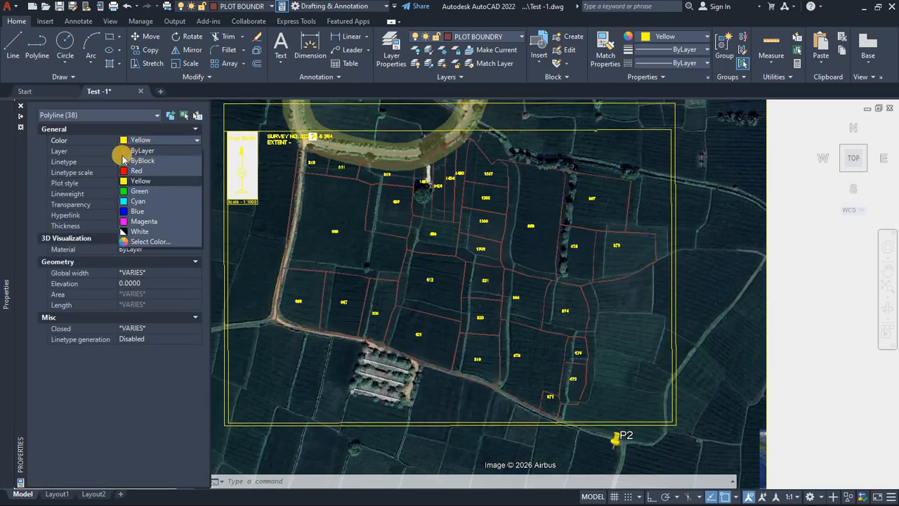
click(123, 172)
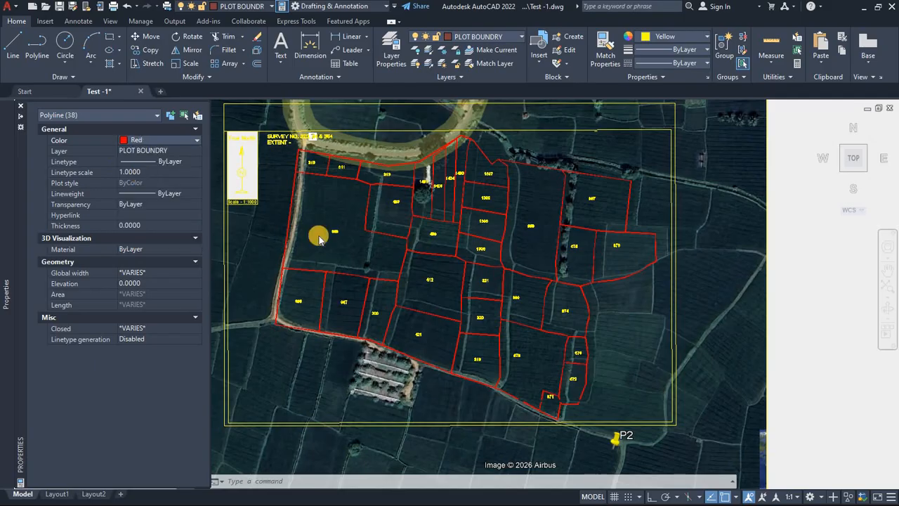
key(Escape)
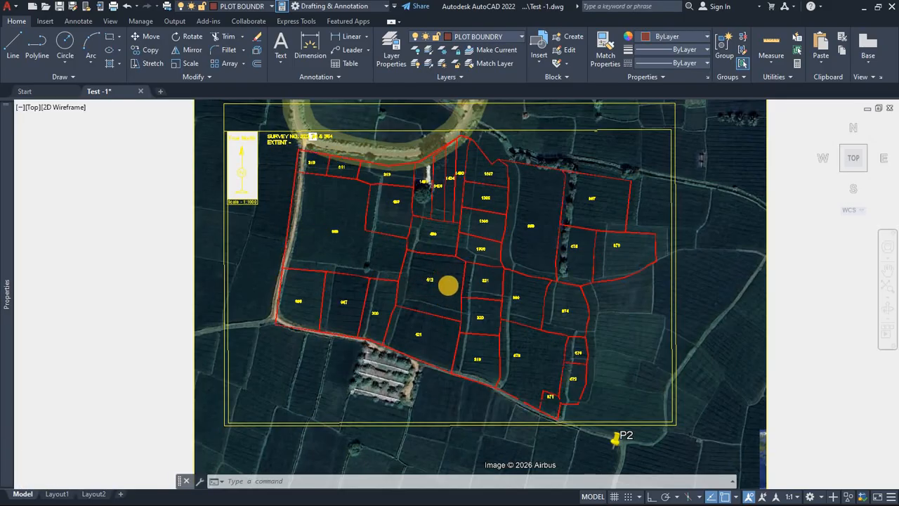
Step: Examine how well the plot boundaries line up with the field edges and roads on the satellite image
scroll(445, 277, up, 2)
drag(446, 281, 549, 330)
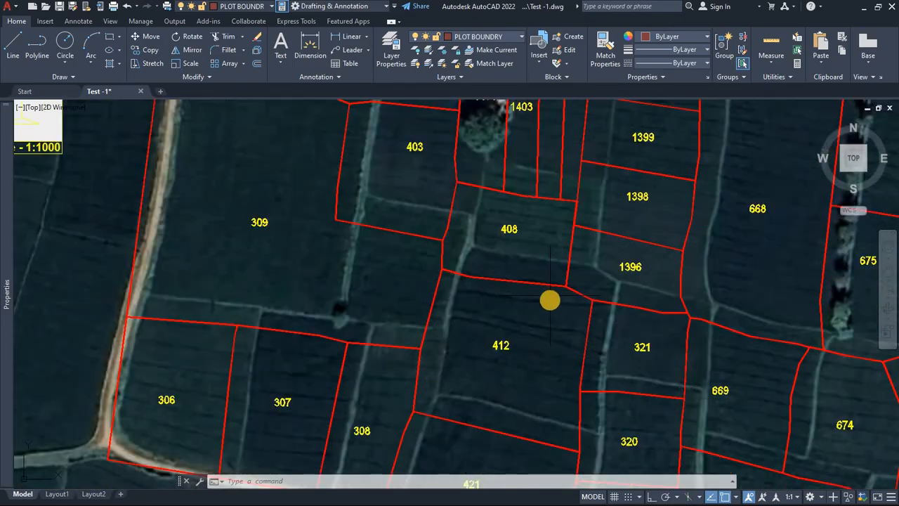
scroll(550, 302, down, 4)
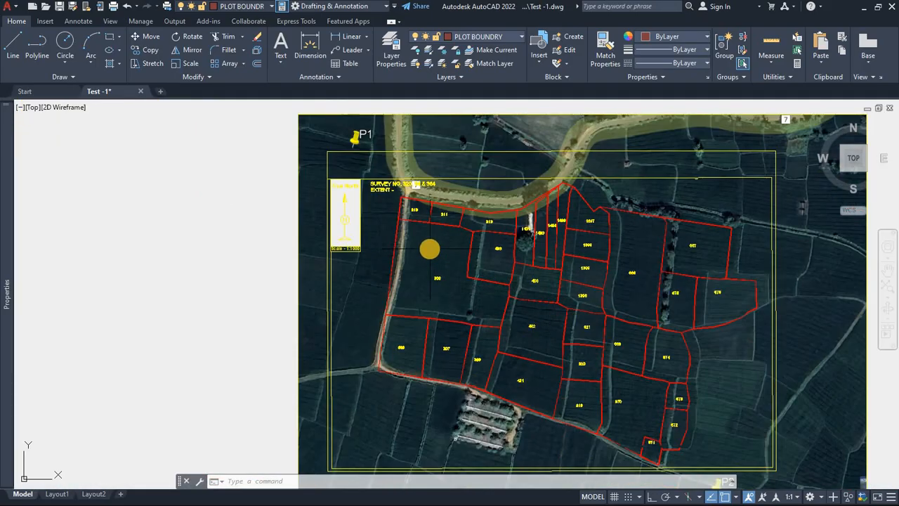
scroll(430, 248, up, 3)
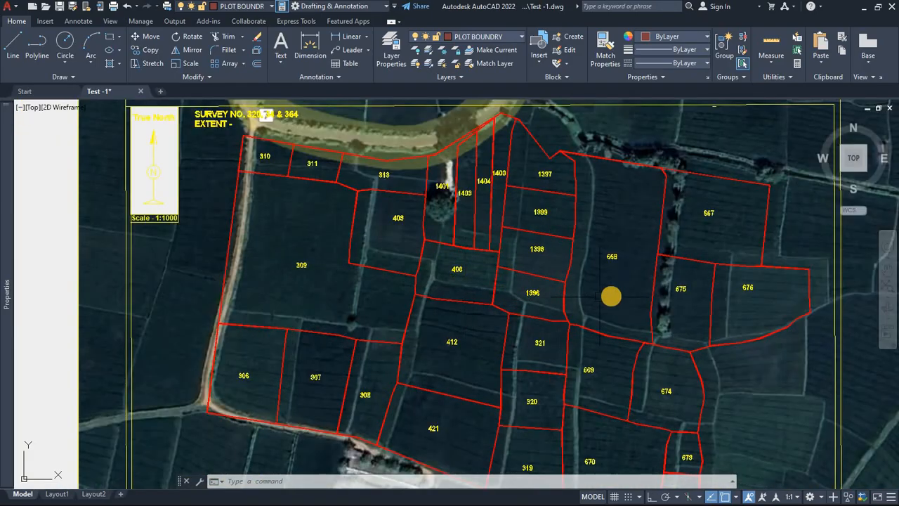
scroll(611, 297, down, 1)
scroll(603, 291, up, 1)
scroll(612, 292, down, 3)
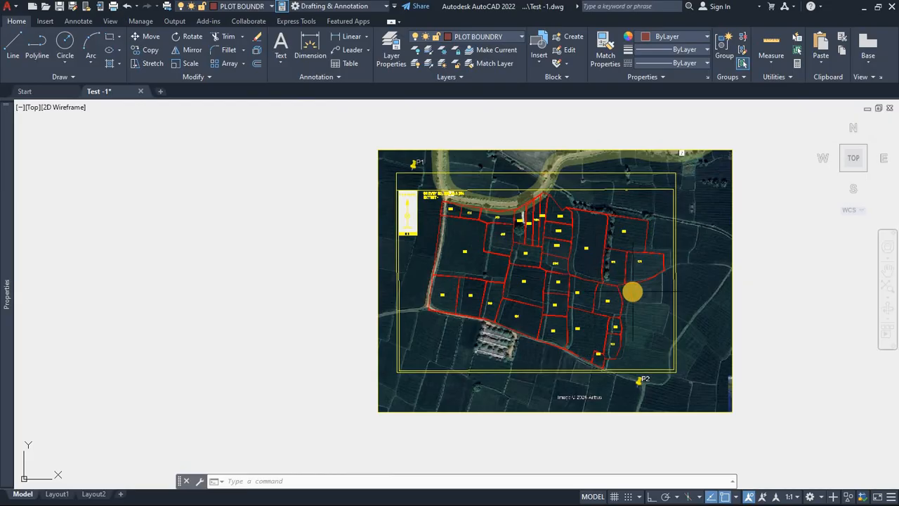
mouse_move(637, 311)
mouse_down()
mouse_move(584, 299)
mouse_move(550, 307)
mouse_up()
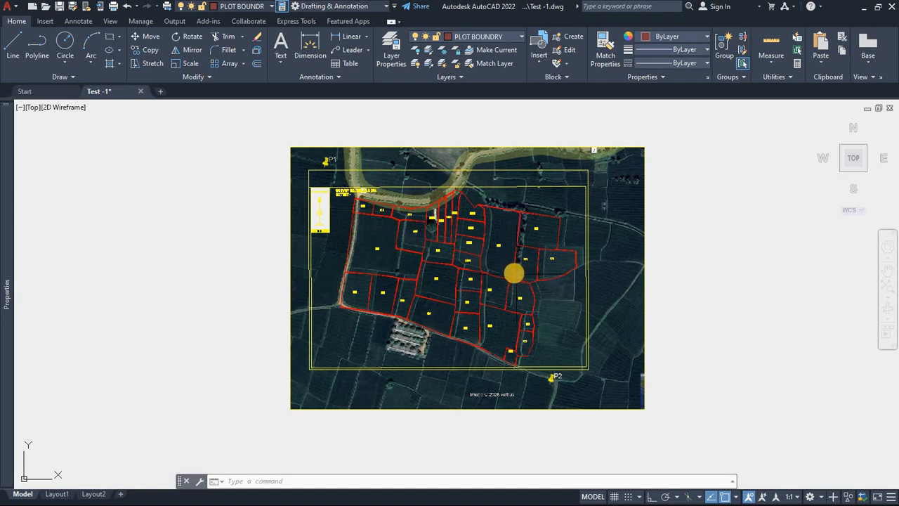
scroll(509, 272, up, 2)
drag(482, 255, 470, 256)
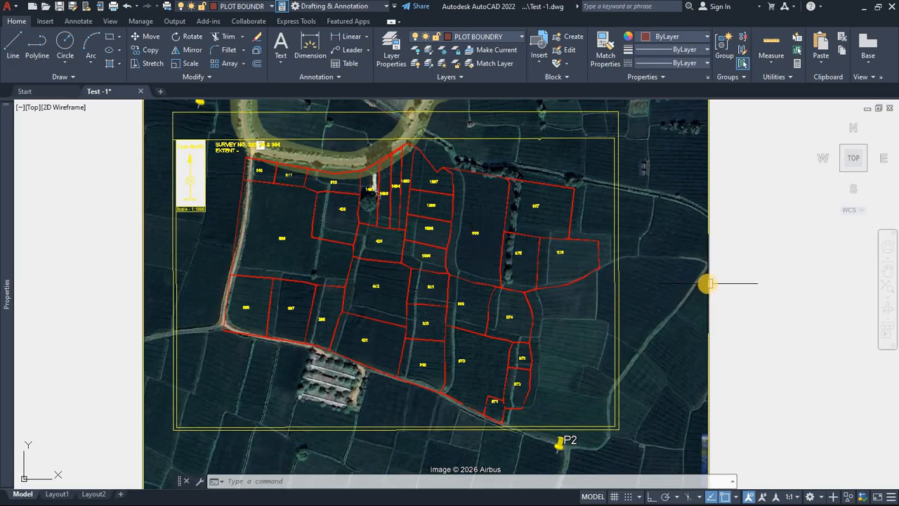
click(708, 284)
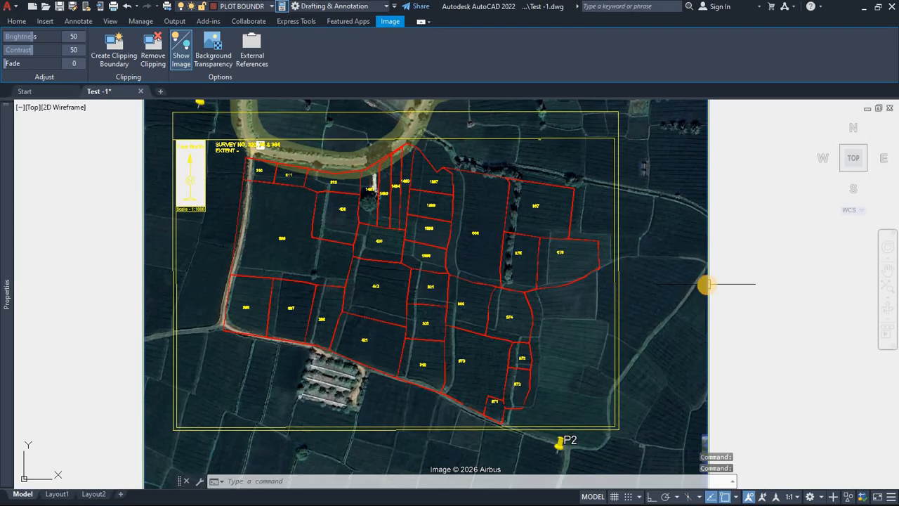
scroll(713, 287, down, 2)
key(Escape)
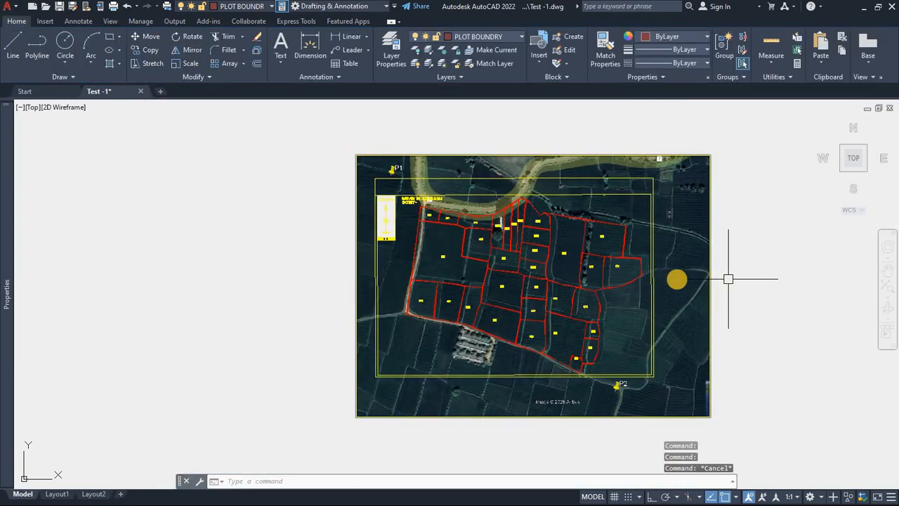
Step: Shift the satellite image slightly west by its east edge so its field edges fit the plot boundaries better
drag(729, 279, 666, 287)
scroll(666, 286, up, 2)
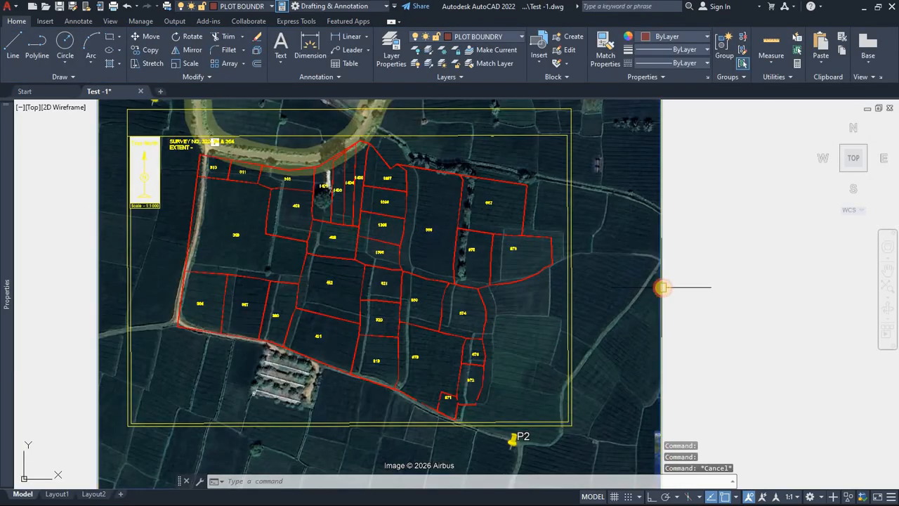
click(661, 287)
click(655, 292)
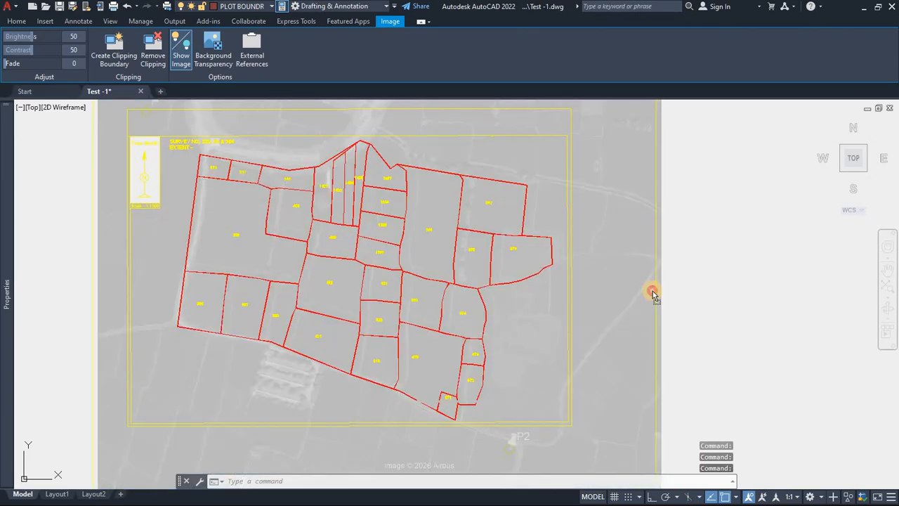
click(653, 295)
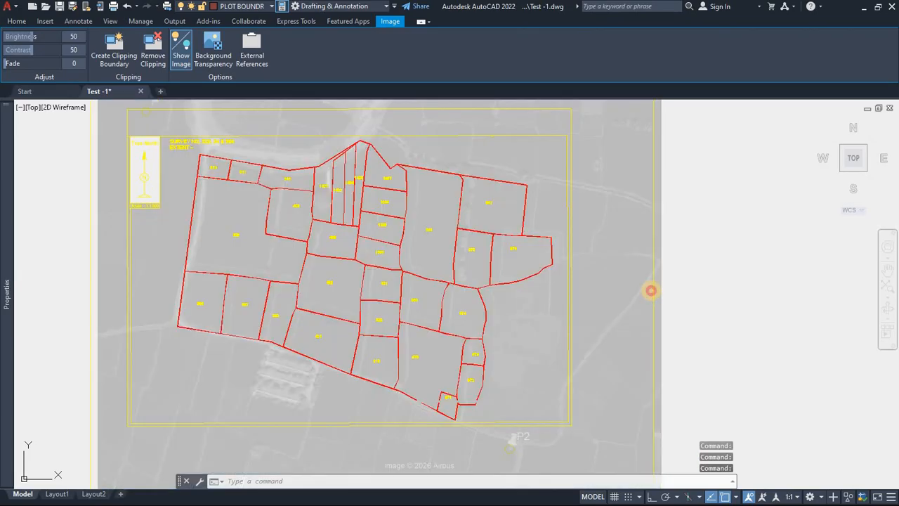
key(Escape)
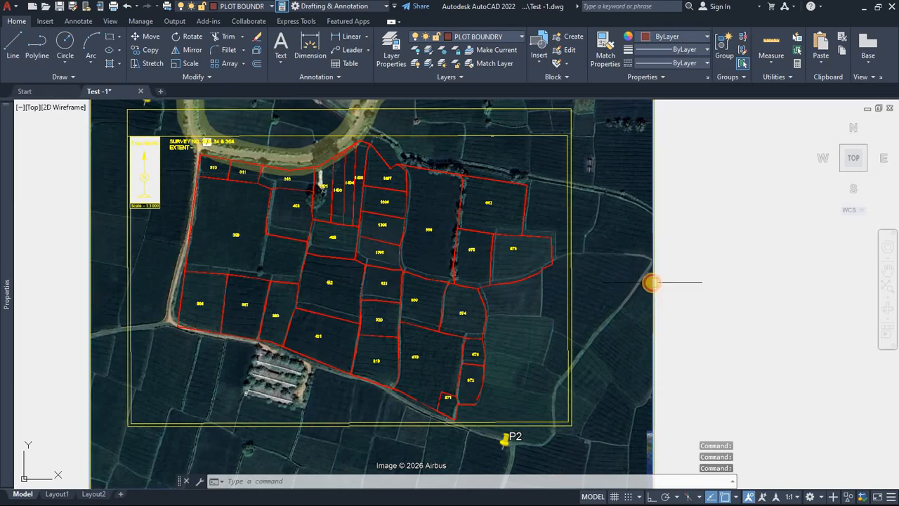
Step: Select the satellite image again and shift it slightly south to refine its fit under the plot boundaries
click(652, 295)
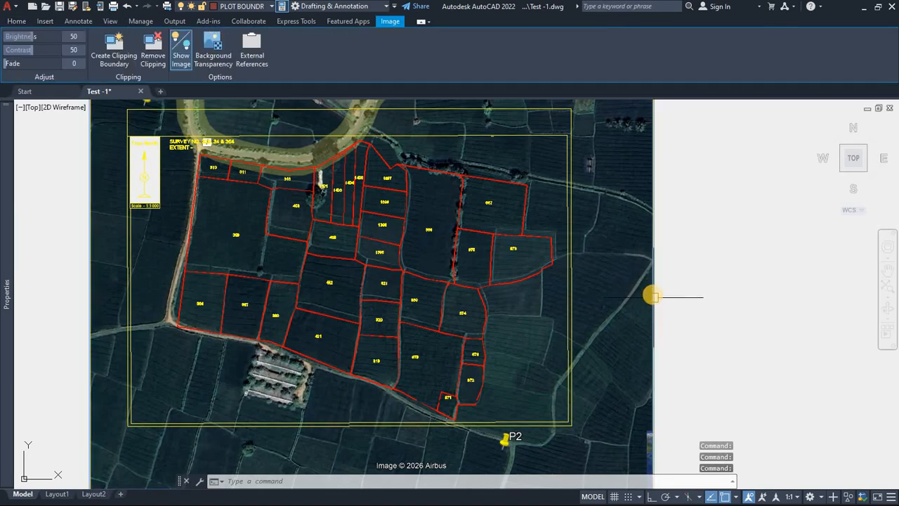
scroll(653, 296, down, 2)
scroll(601, 265, up, 2)
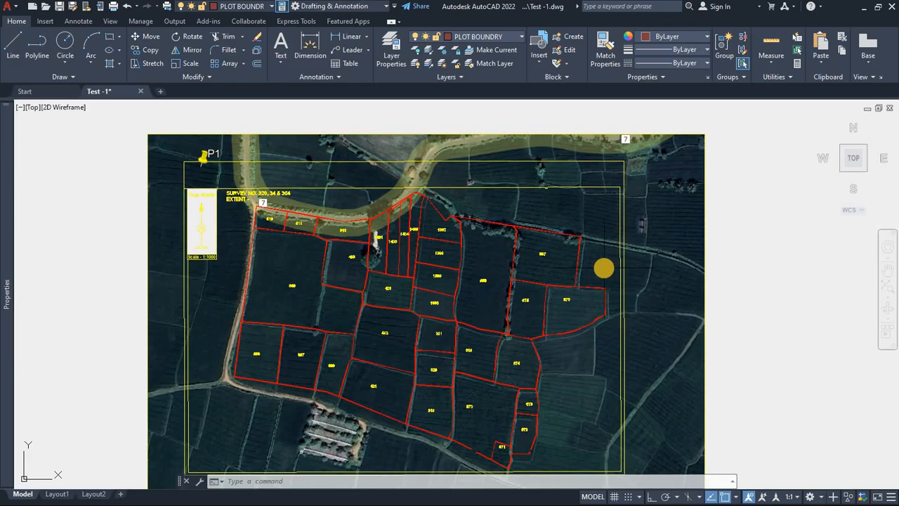